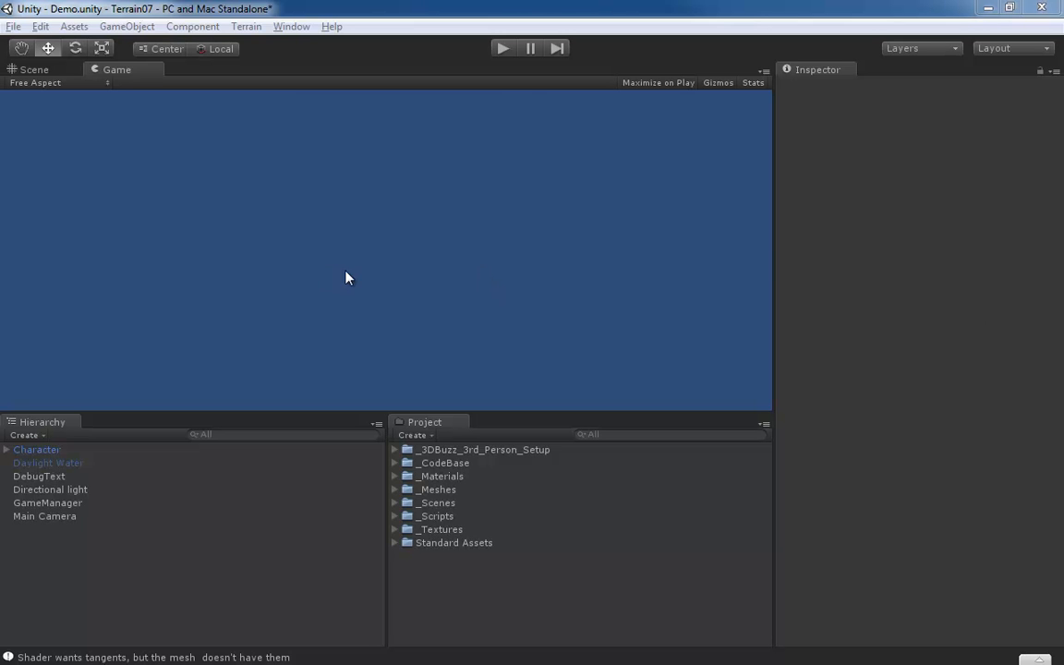
Run the game and set the SculptTool object's Y position to 40
{"action": "left_click", "coordinate": [503, 52]}
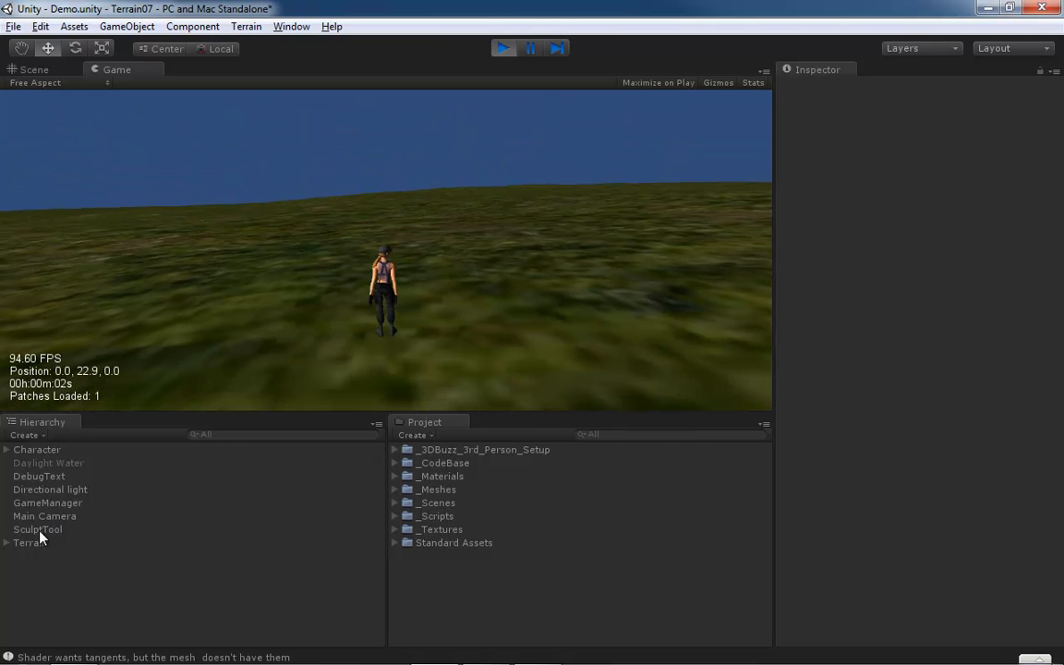
{"action": "left_click", "coordinate": [45, 532]}
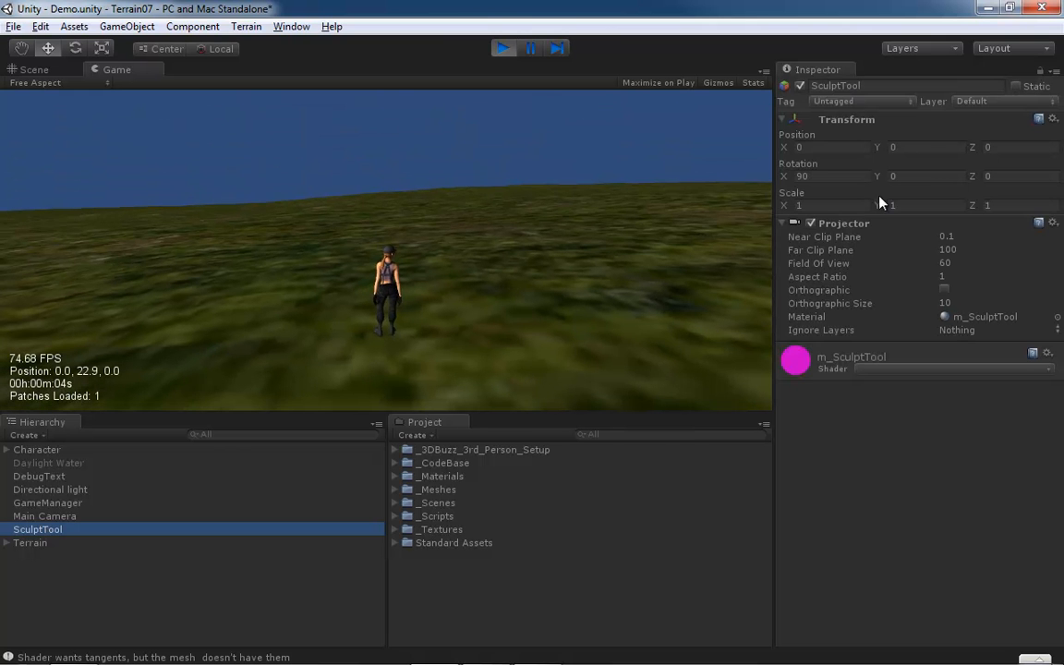
{"action": "left_click", "coordinate": [904, 147]}
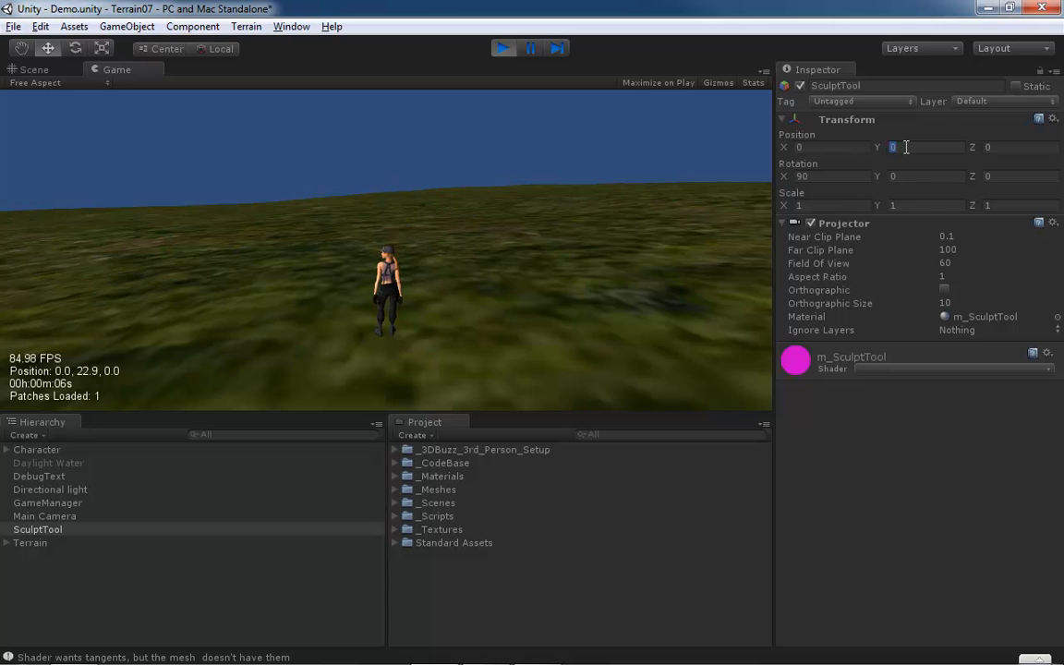
{"action": "type", "text": "40"}
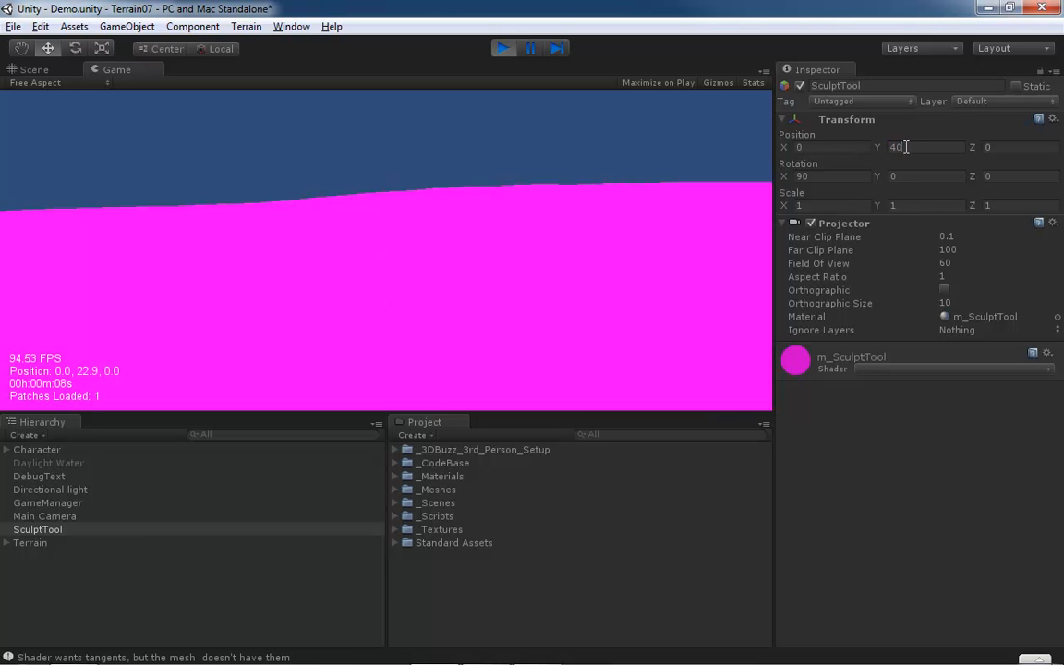
Set the m_SculptTool material's shader to Diffuse and its main color to white (RGB 255, 255, 255)
{"action": "left_click", "coordinate": [1045, 370]}
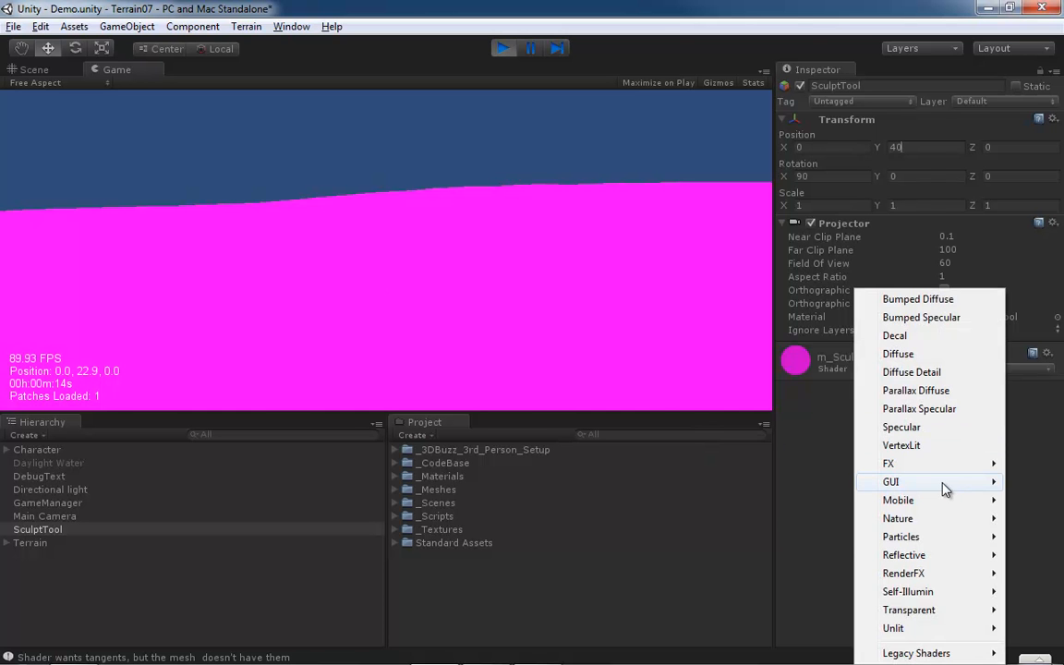
{"action": "mouse_move", "coordinate": [918, 541]}
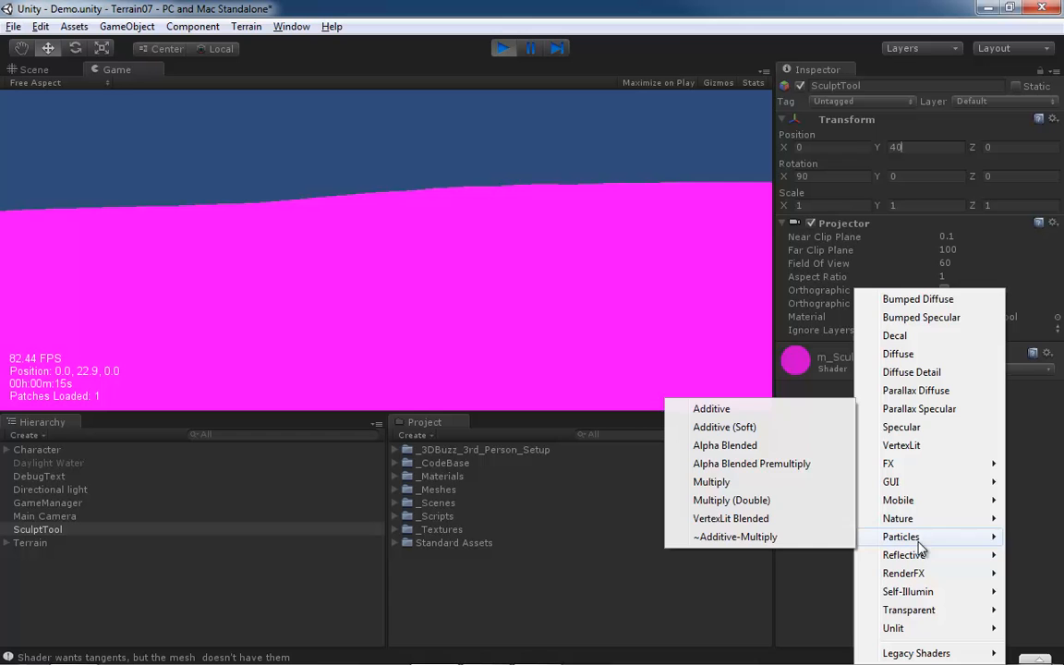
{"action": "left_click", "coordinate": [902, 357]}
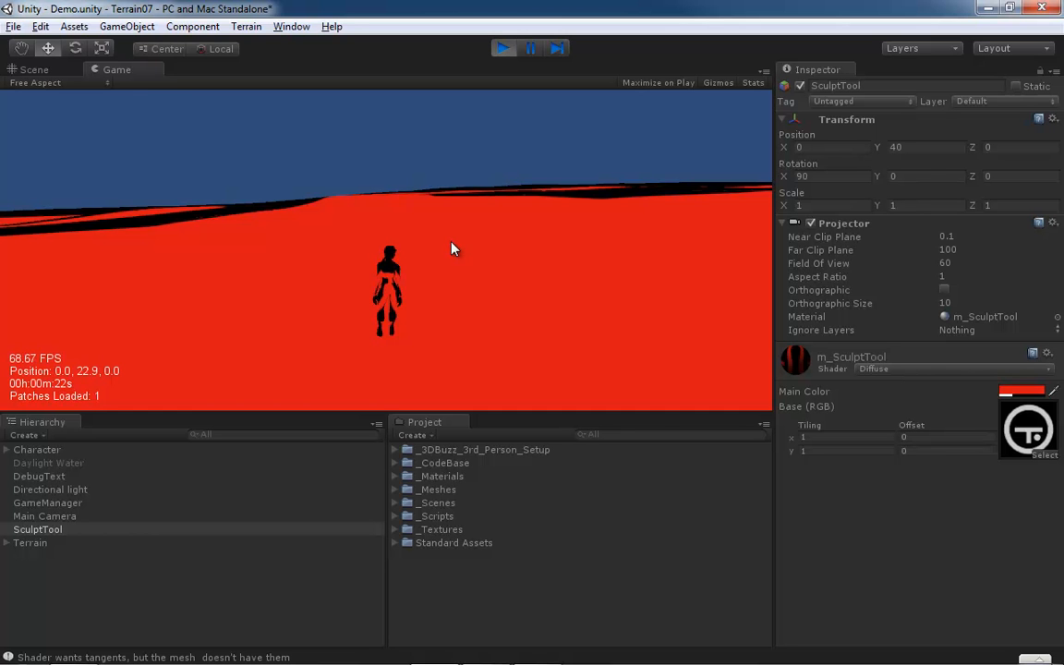
{"action": "left_click", "coordinate": [1020, 392]}
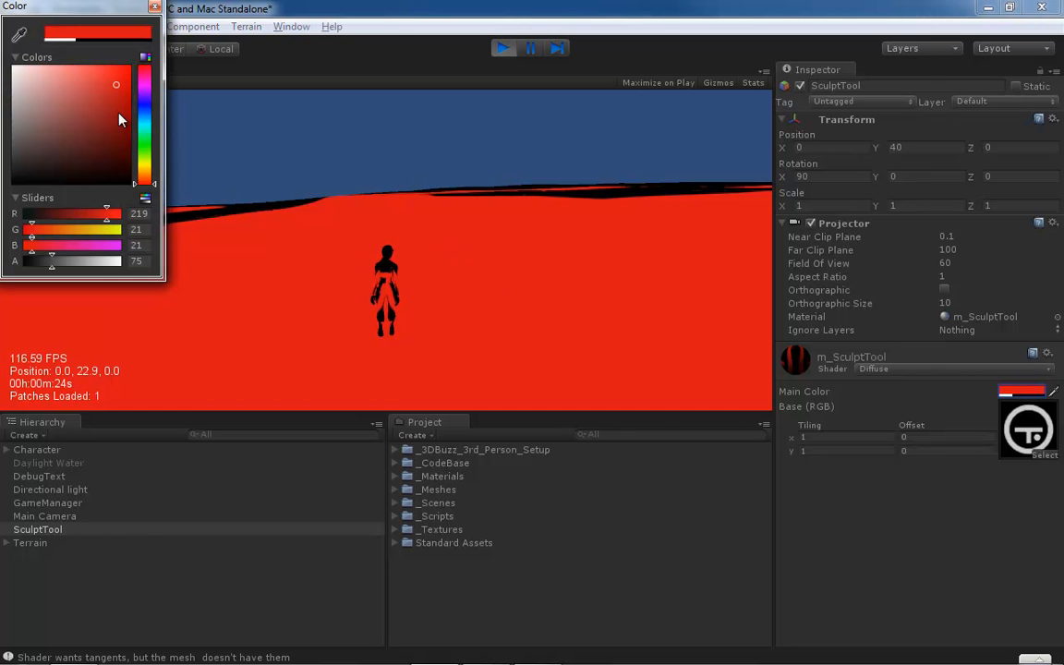
{"action": "left_click_drag", "start_coordinate": [106, 101], "coordinate": [5, 42]}
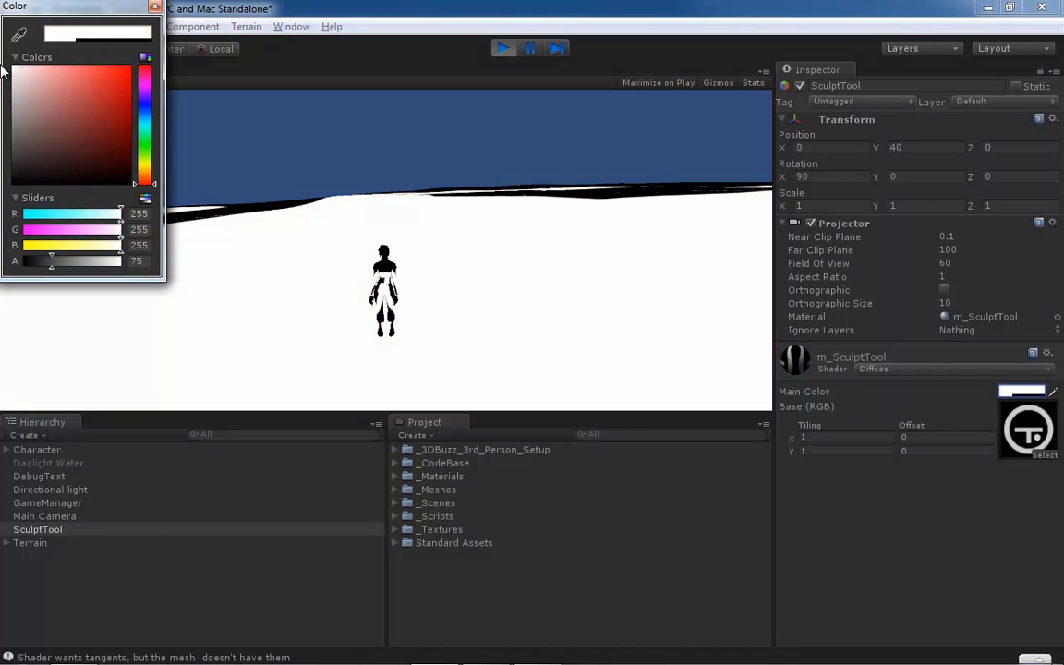
{"action": "left_click", "coordinate": [154, 6]}
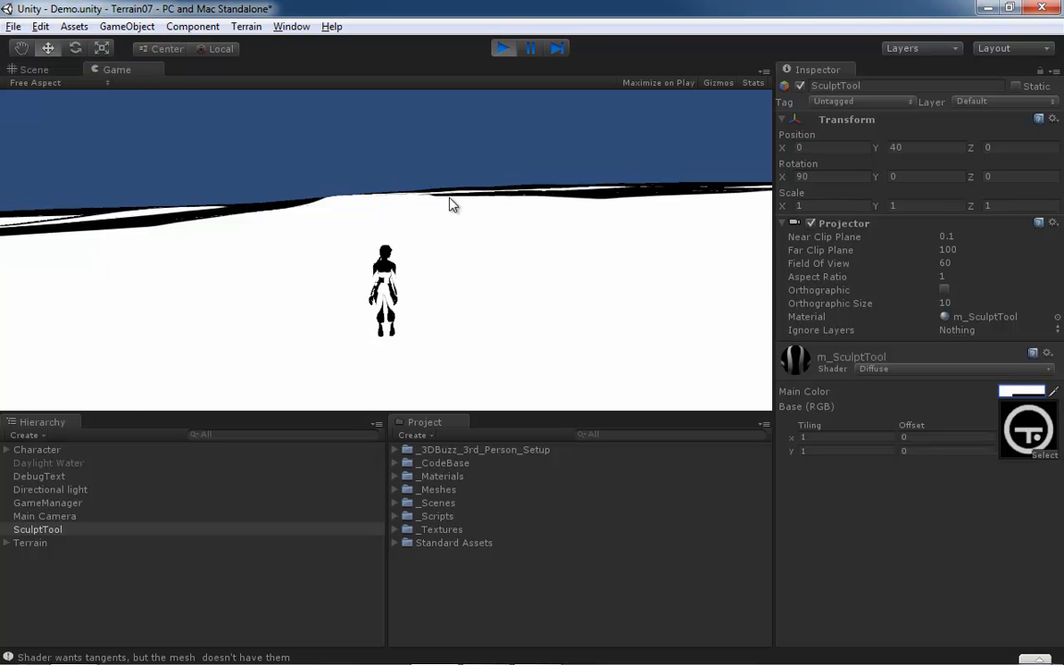
Inspect the SculptTool projection in the Scene view and try the projector's Orthographic option, switching it back off
{"action": "left_click", "coordinate": [37, 69]}
{"action": "scroll", "coordinate": [475, 219], "scroll_direction": "down", "scroll_amount": 10}
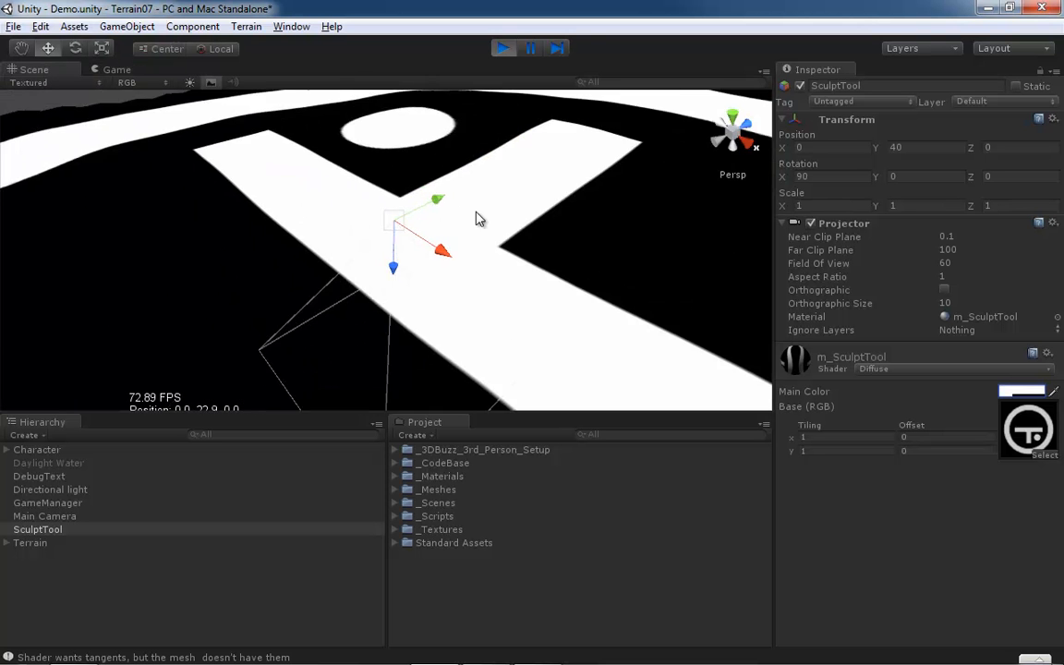
{"action": "scroll", "coordinate": [482, 221], "scroll_direction": "up", "scroll_amount": 5}
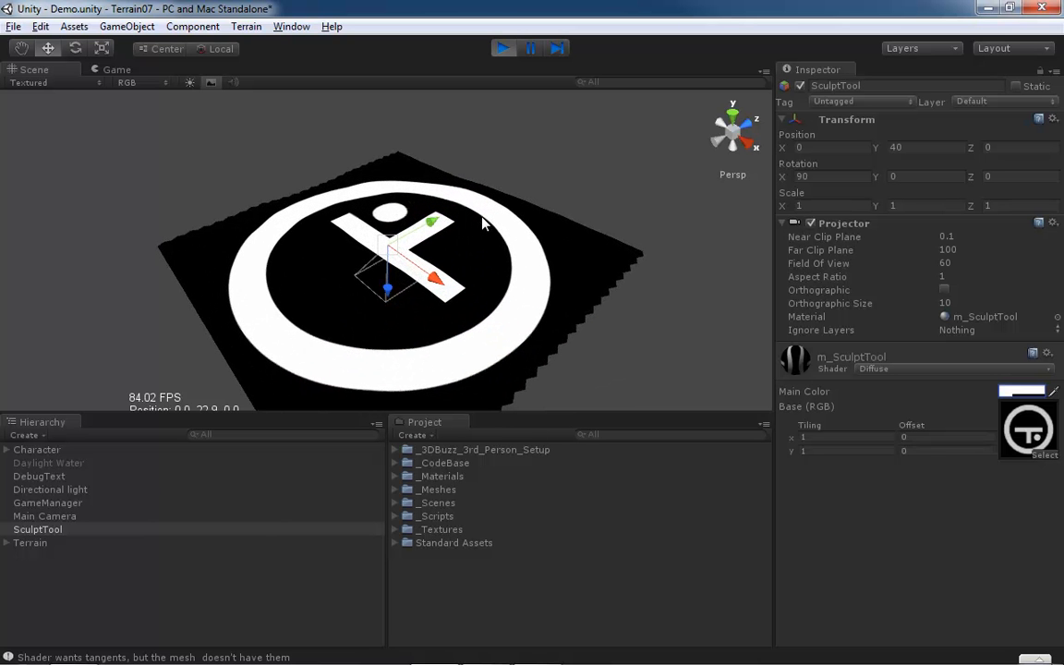
{"action": "scroll", "coordinate": [468, 282], "scroll_direction": "up", "scroll_amount": 3}
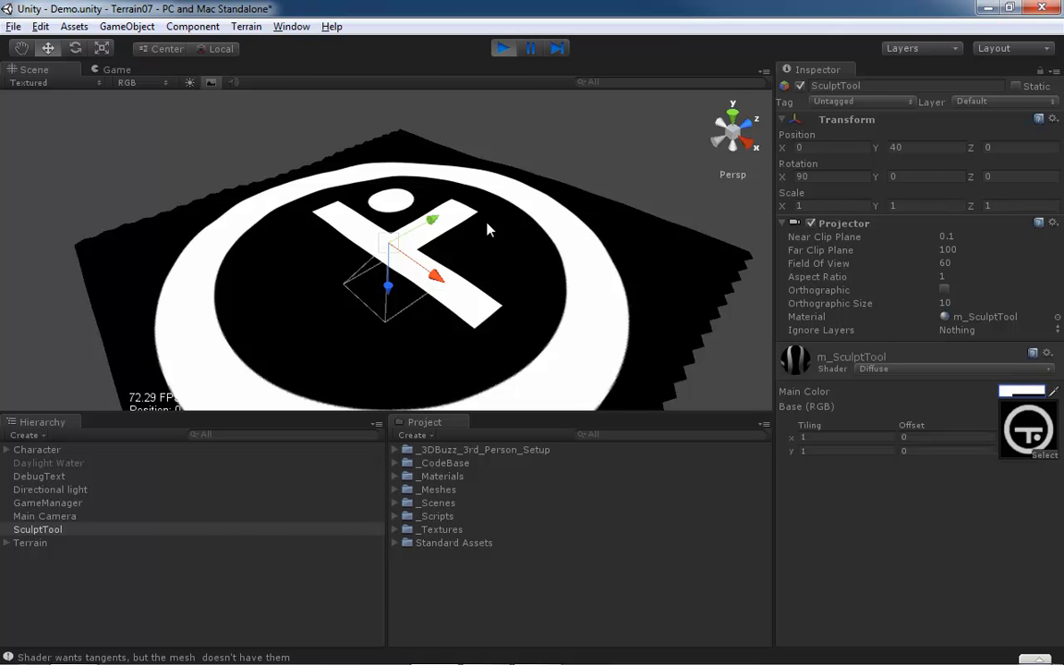
{"action": "left_click", "coordinate": [943, 289]}
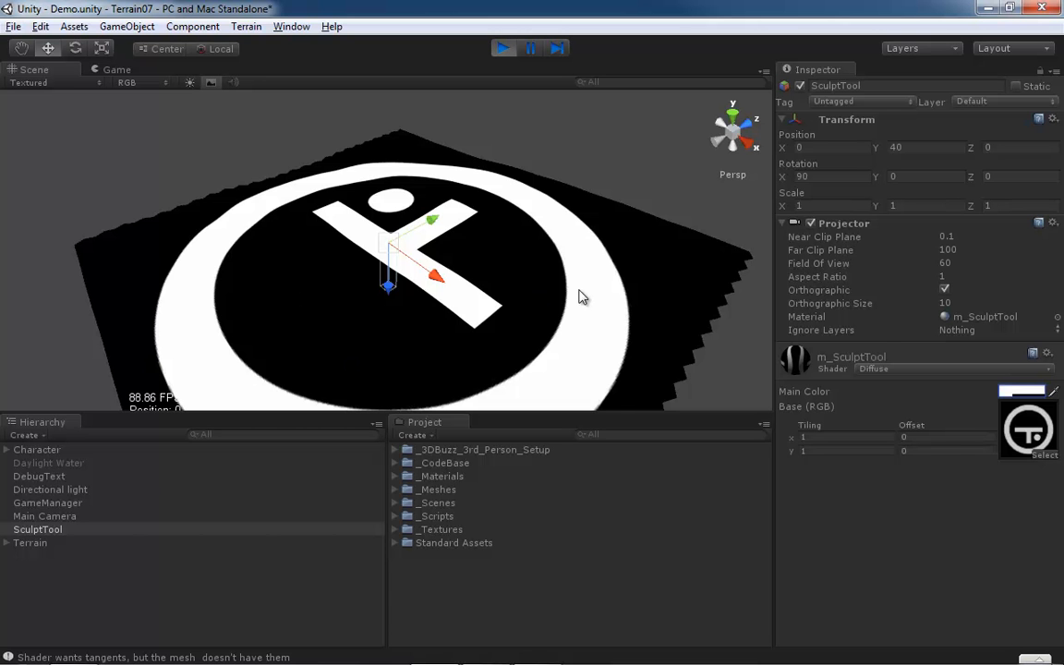
{"action": "left_click", "coordinate": [945, 291]}
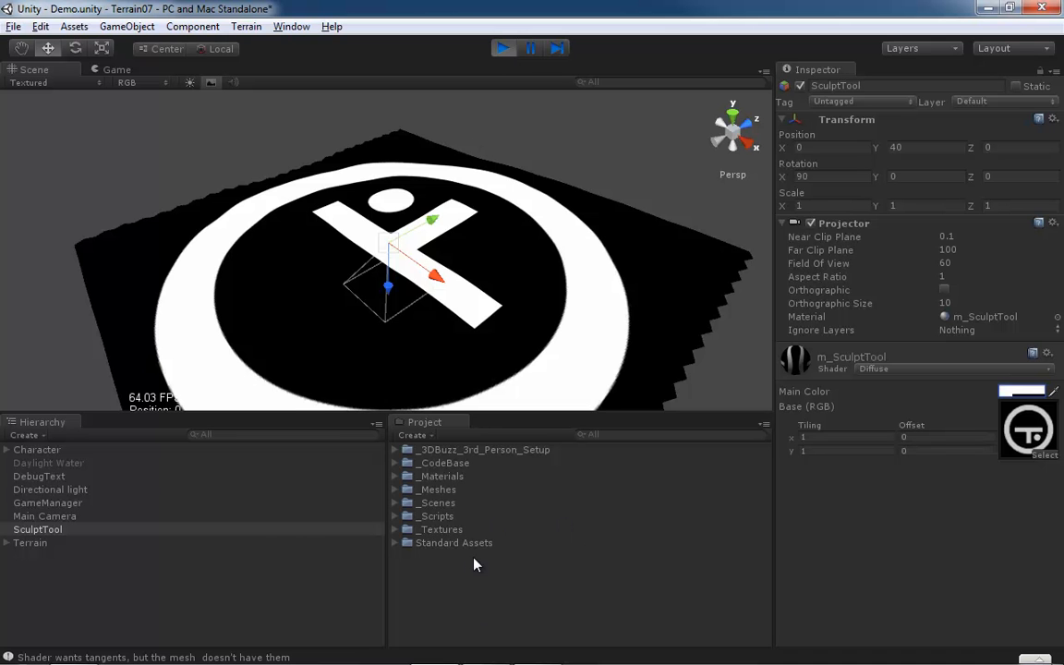
Stop the running game and import the Projectors package with all of its assets
{"action": "left_click", "coordinate": [503, 48]}
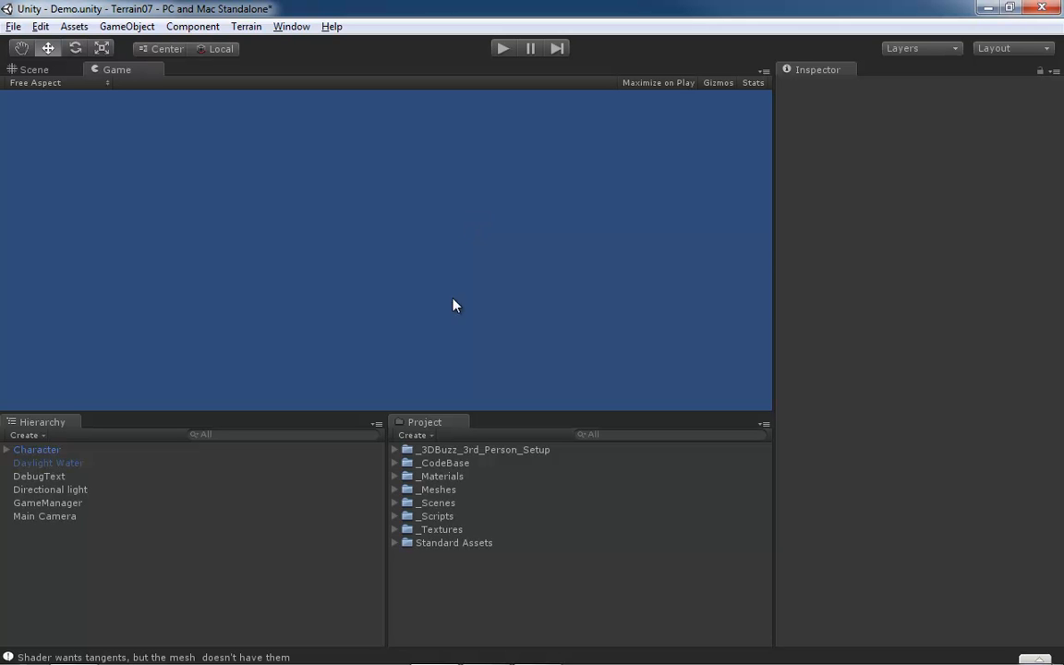
{"action": "right_click", "coordinate": [459, 575]}
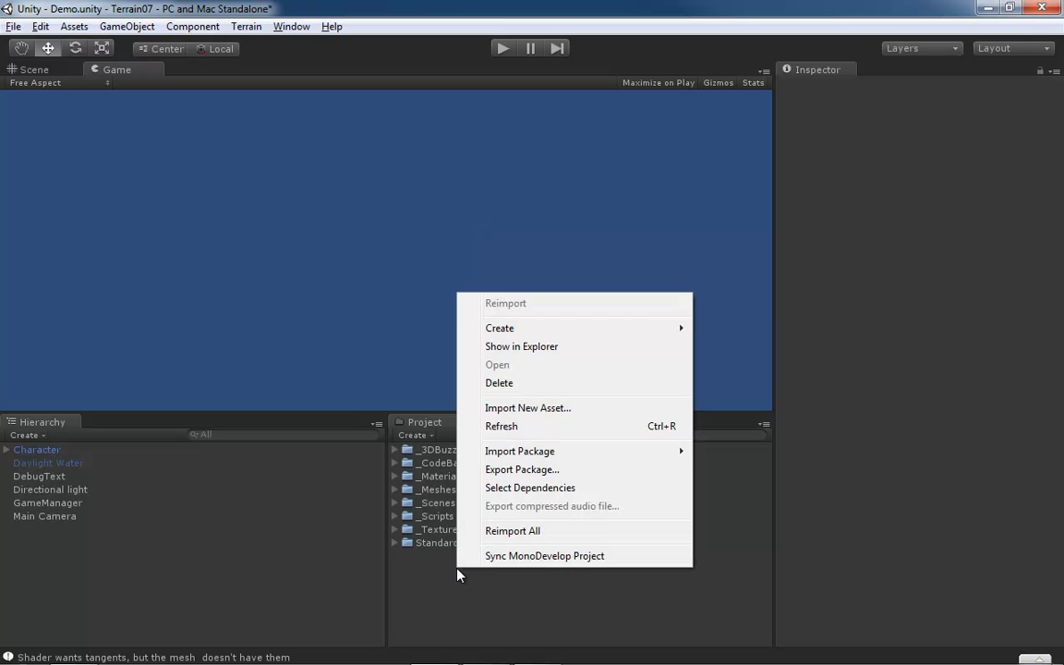
{"action": "mouse_move", "coordinate": [629, 457]}
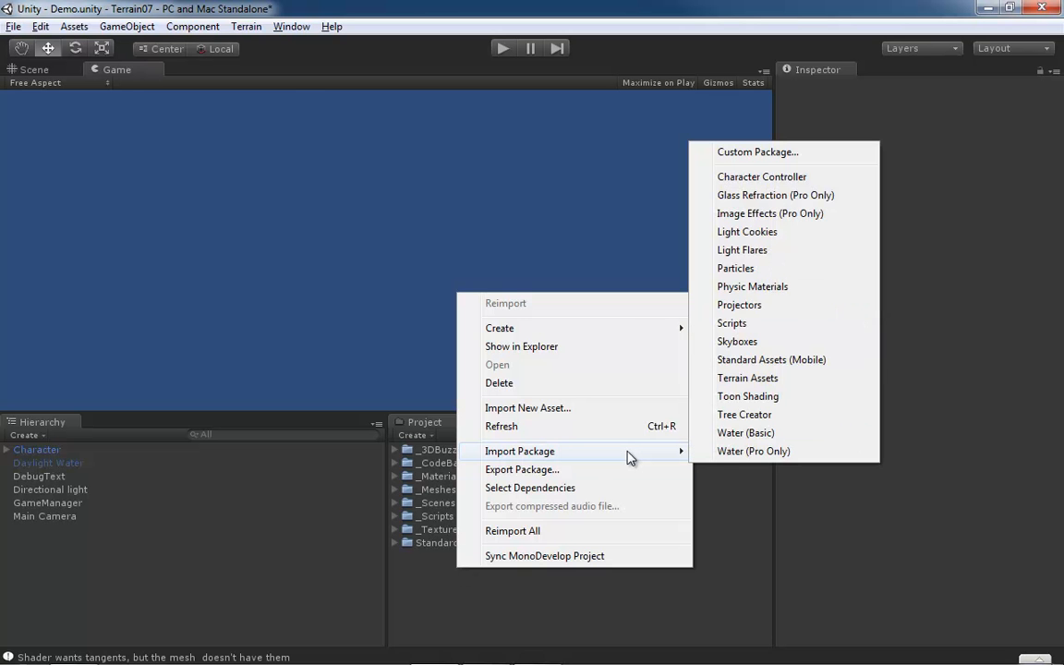
{"action": "left_click", "coordinate": [747, 308]}
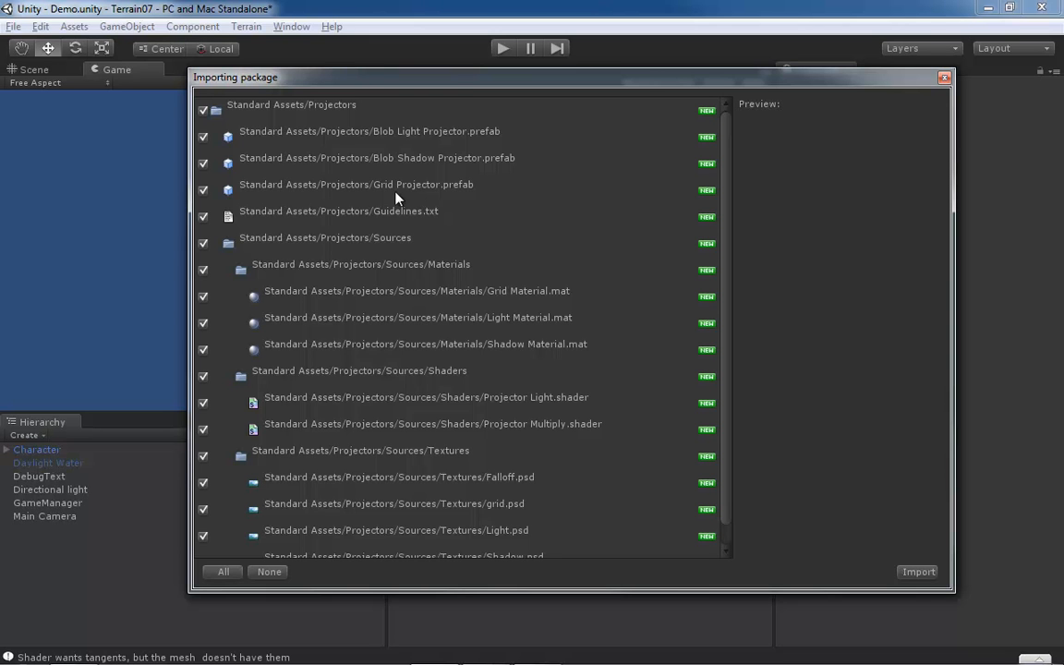
{"action": "scroll", "coordinate": [406, 267], "scroll_direction": "down", "scroll_amount": 1}
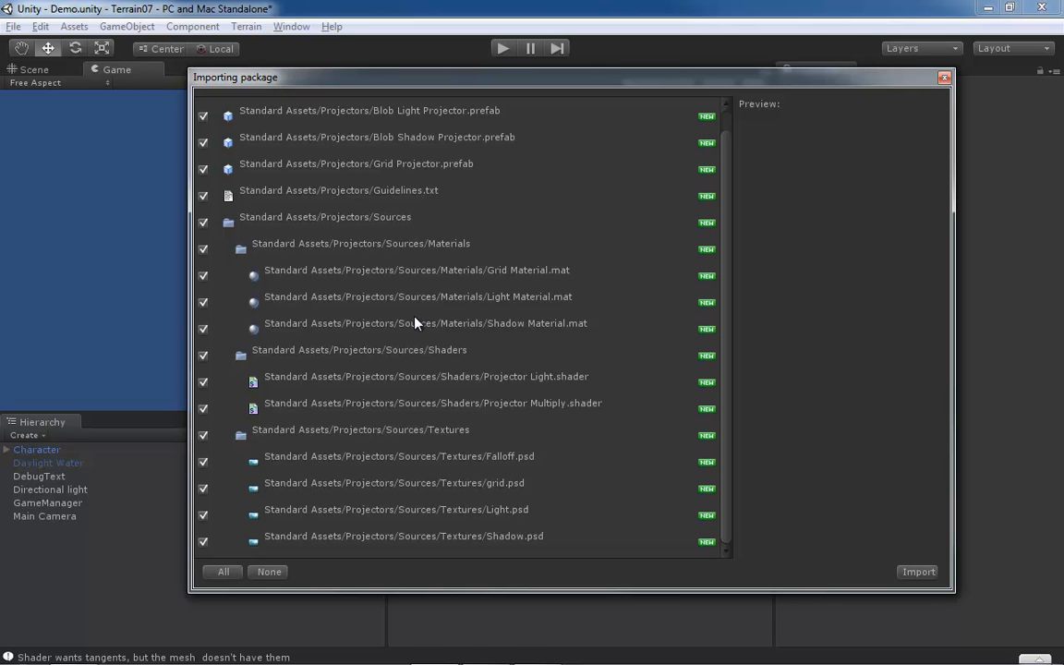
{"action": "left_click", "coordinate": [917, 573]}
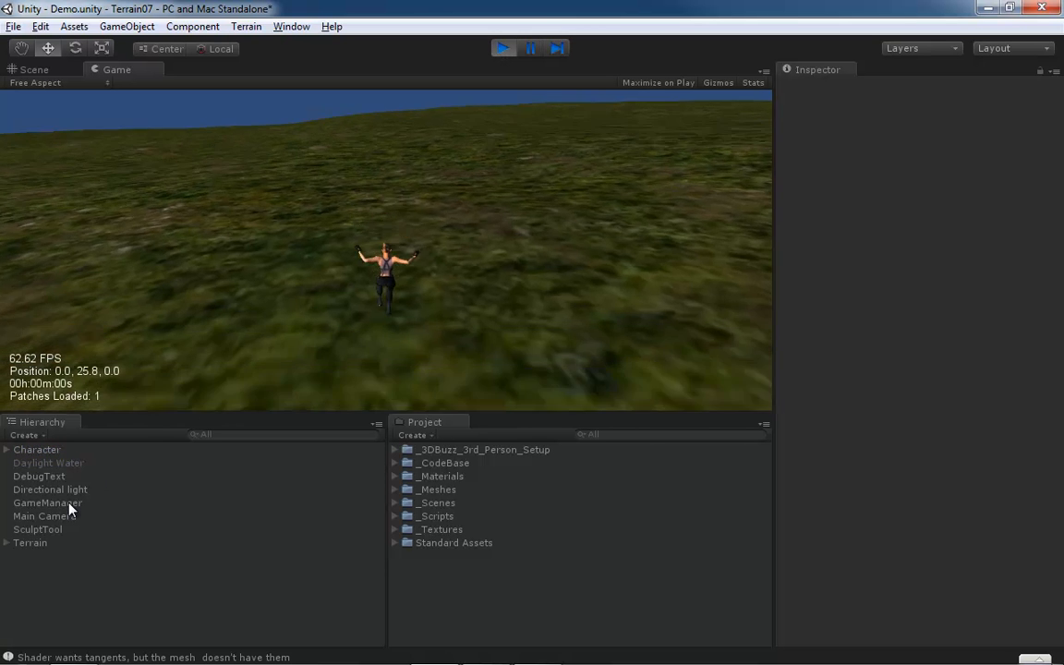
Raise the SculptTool projector to a Y position of 40 again in the restarted game
{"action": "left_click", "coordinate": [48, 532]}
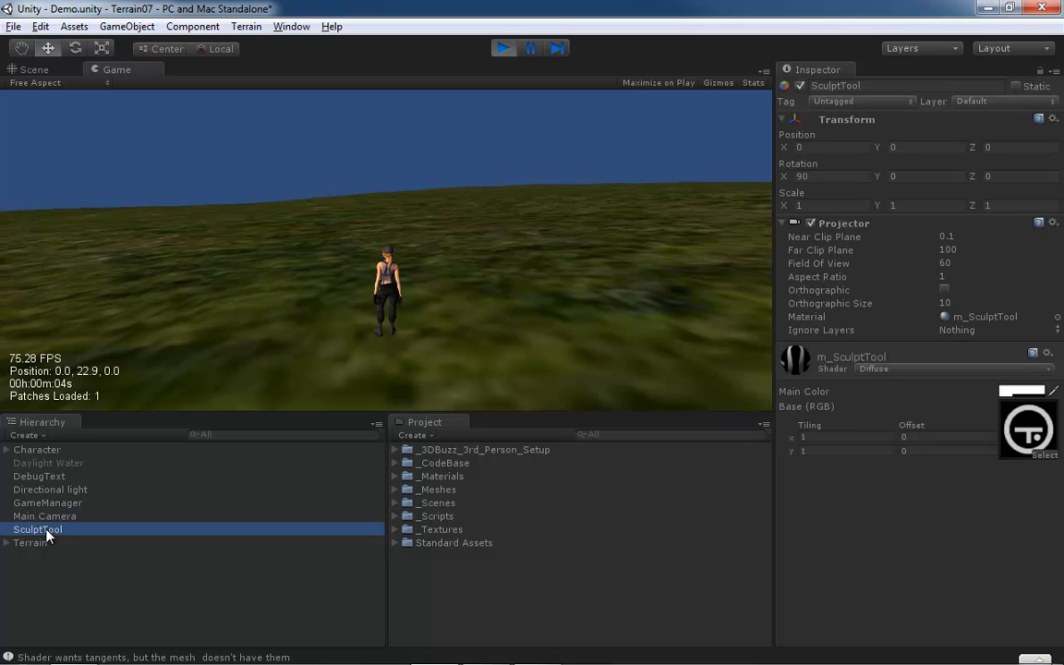
{"action": "left_click", "coordinate": [917, 146]}
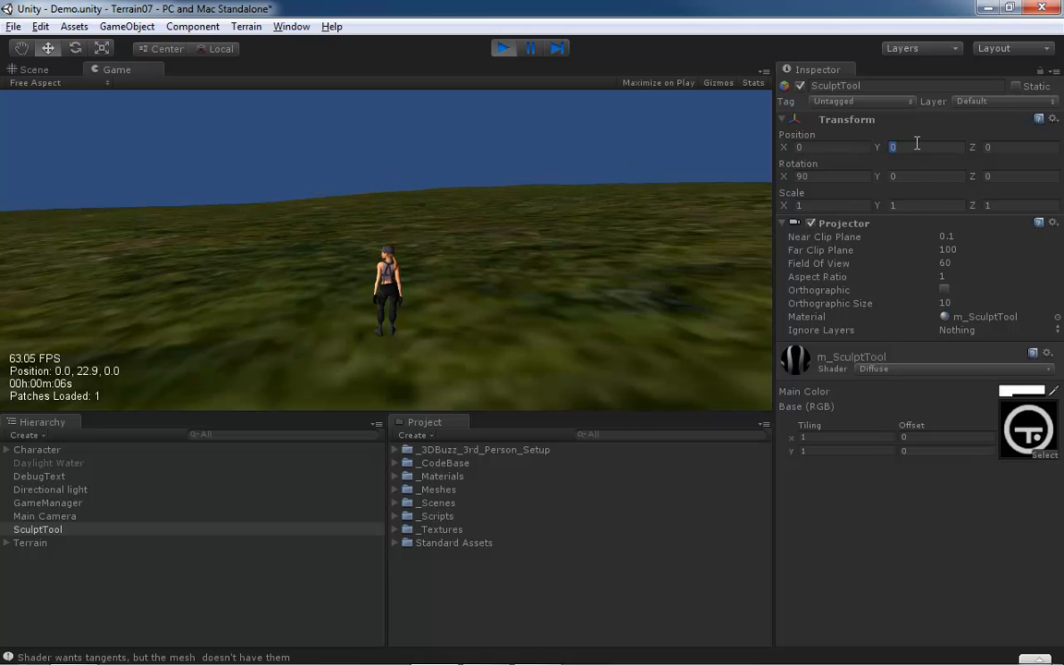
{"action": "type", "text": "40"}
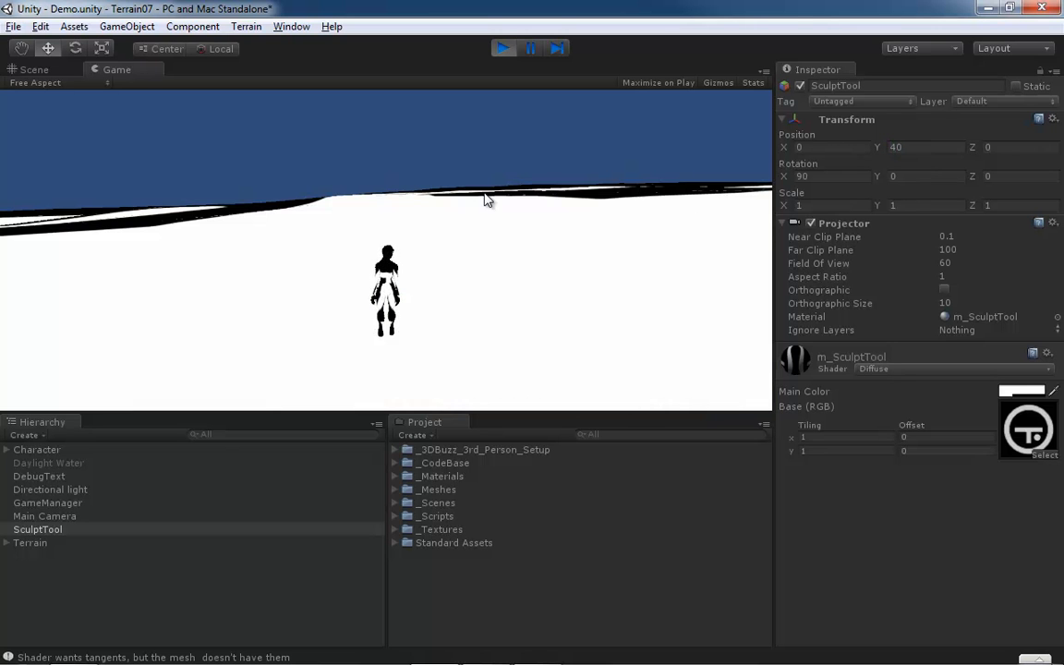
Review the SculptTool projection in the Scene view and look up the Projector shaders available for its material
{"action": "left_click", "coordinate": [41, 70]}
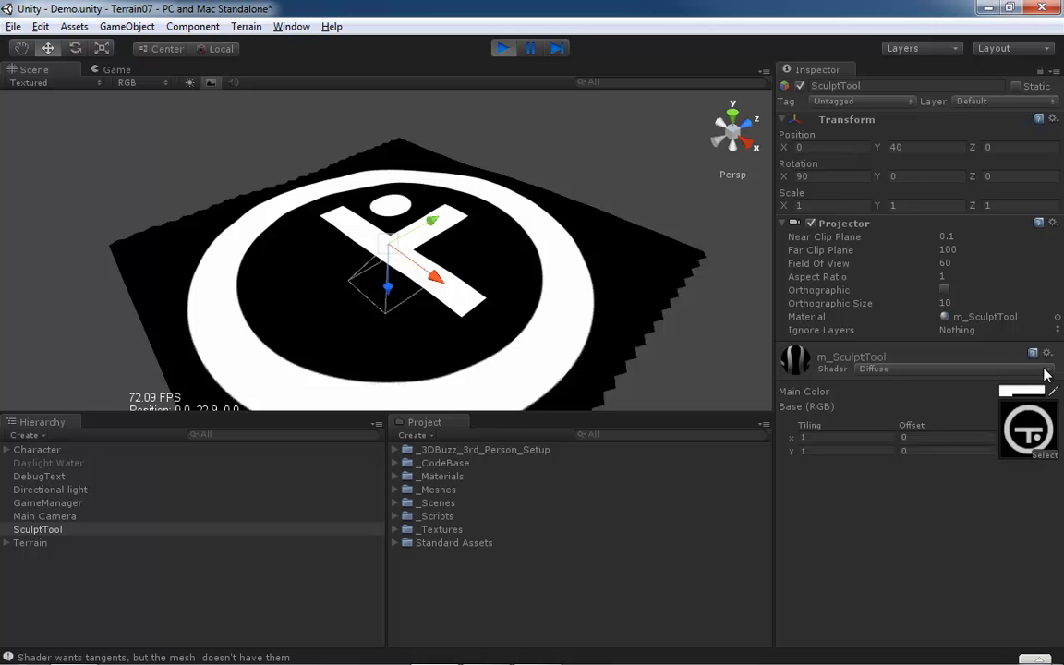
{"action": "left_click", "coordinate": [1044, 370]}
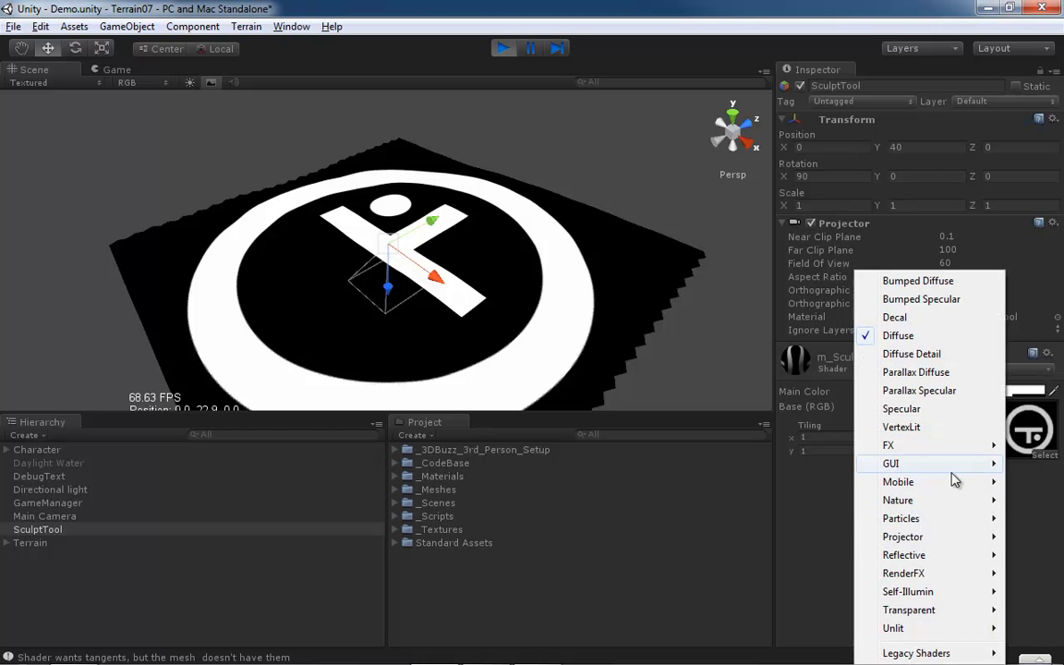
{"action": "mouse_move", "coordinate": [942, 543]}
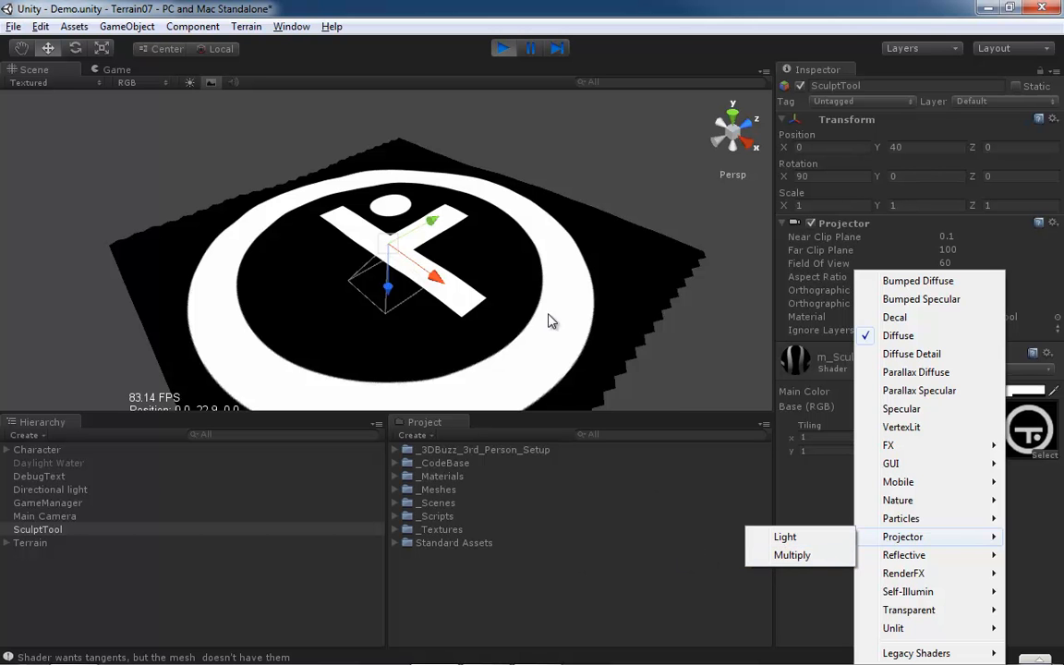
Deactivate the SculptTool object in the running scene
{"action": "left_click", "coordinate": [53, 531]}
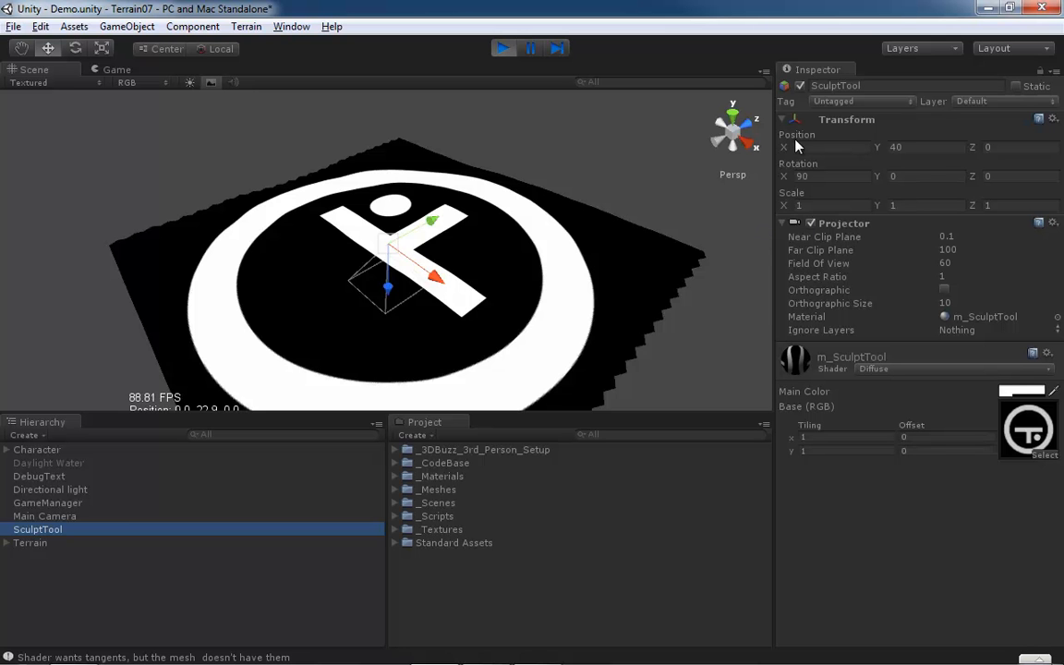
{"action": "left_click", "coordinate": [800, 85]}
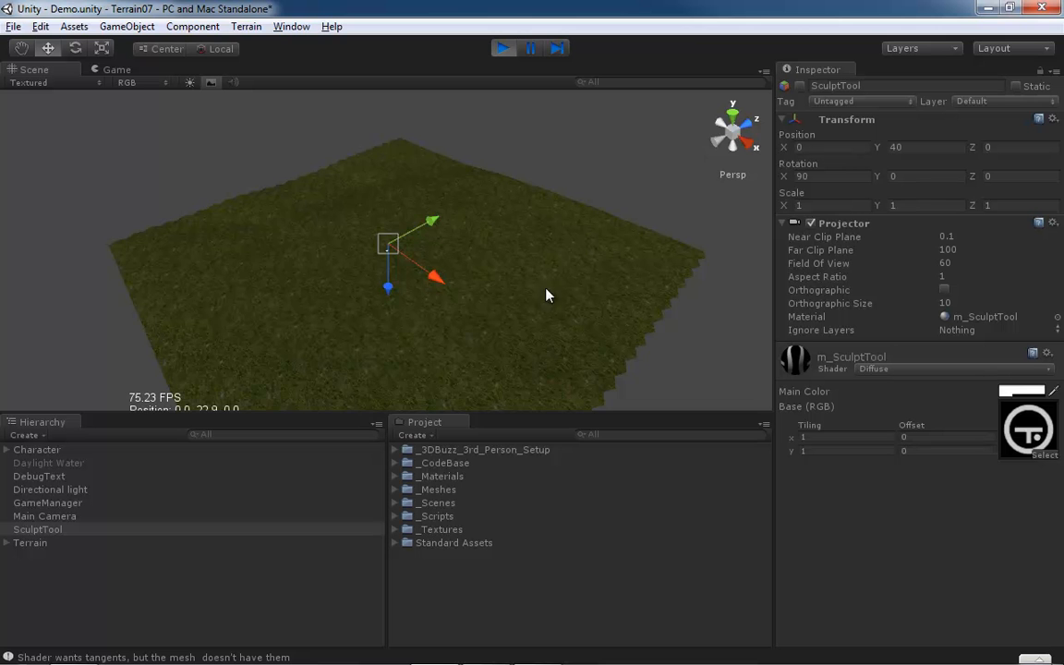
Add the Grid Projector prefab from Standard Assets/Projectors to the scene and raise it above the terrain to a Y position of about 57
{"action": "scroll", "coordinate": [545, 284], "scroll_direction": "up", "scroll_amount": 6}
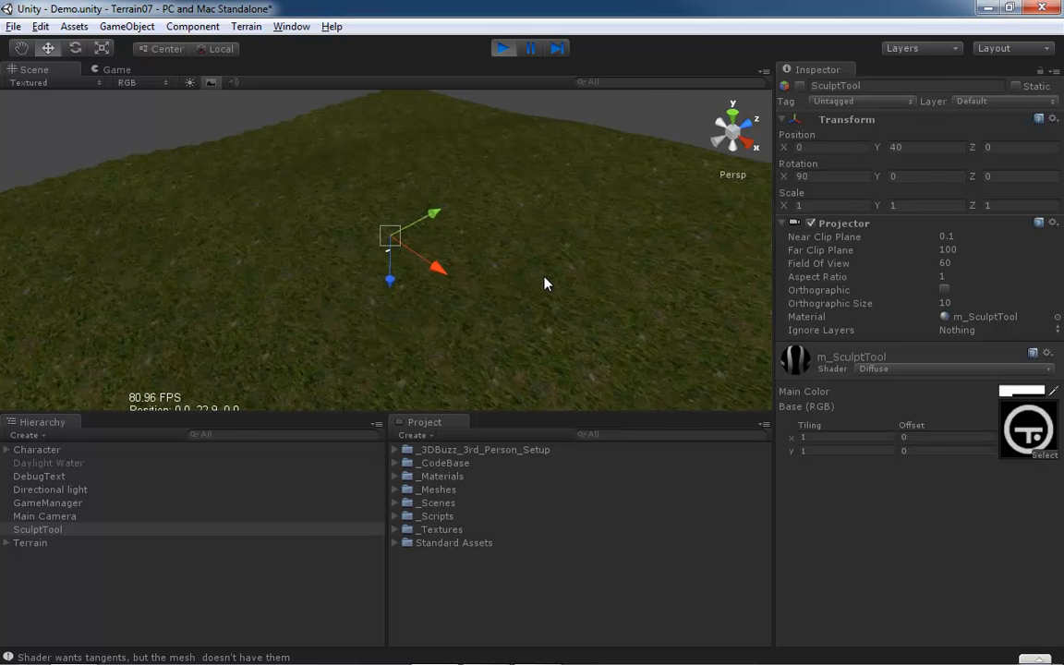
{"action": "scroll", "coordinate": [544, 283], "scroll_direction": "up", "scroll_amount": 1}
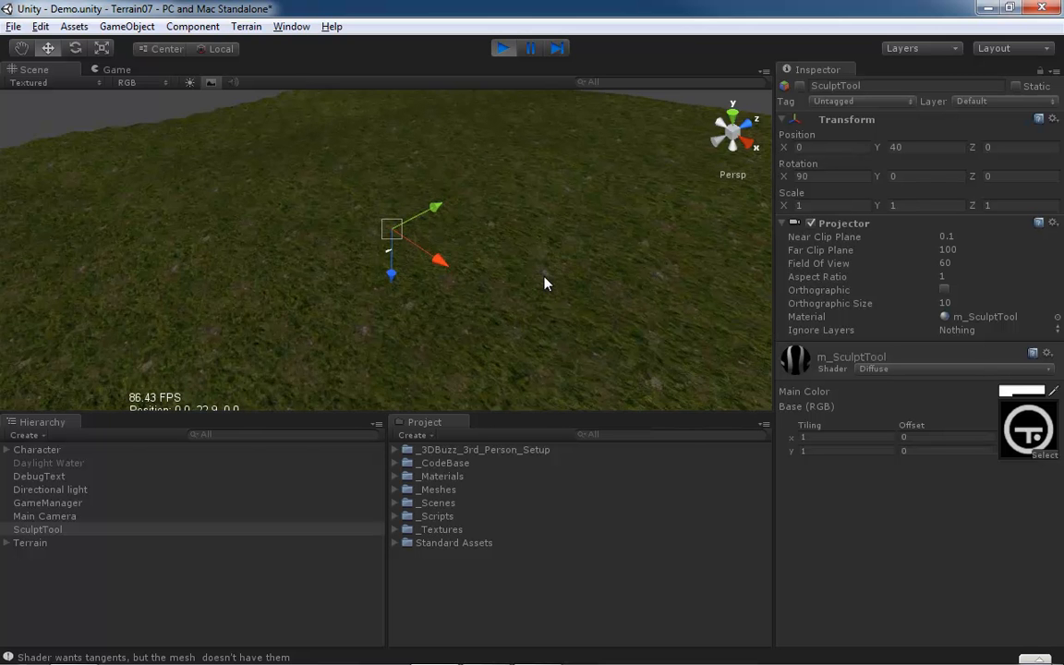
{"action": "left_click", "coordinate": [396, 543]}
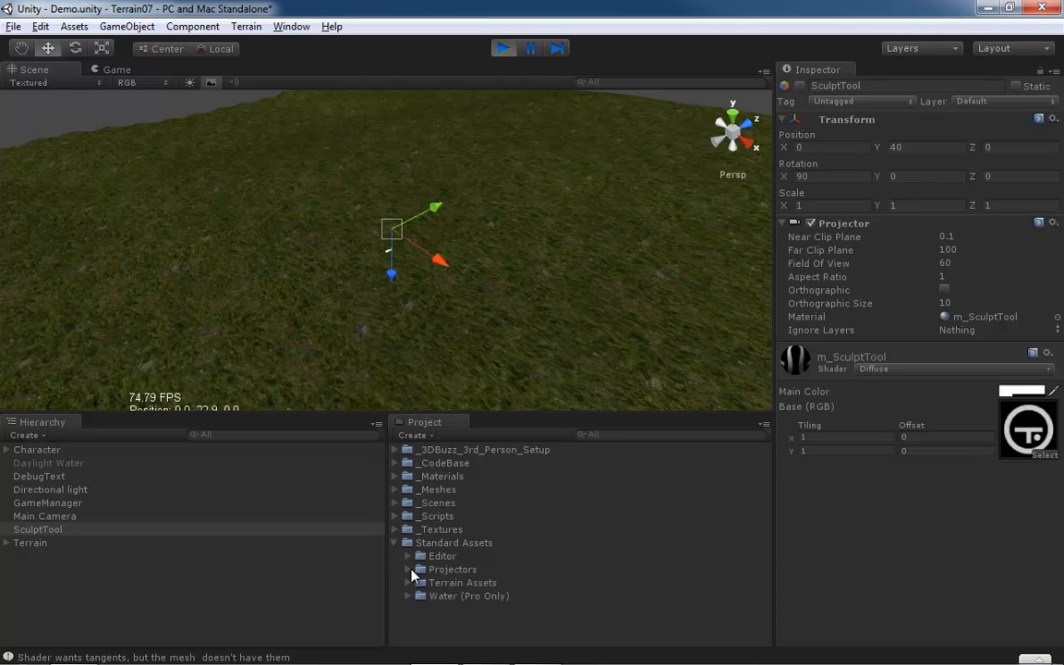
{"action": "left_click", "coordinate": [408, 569]}
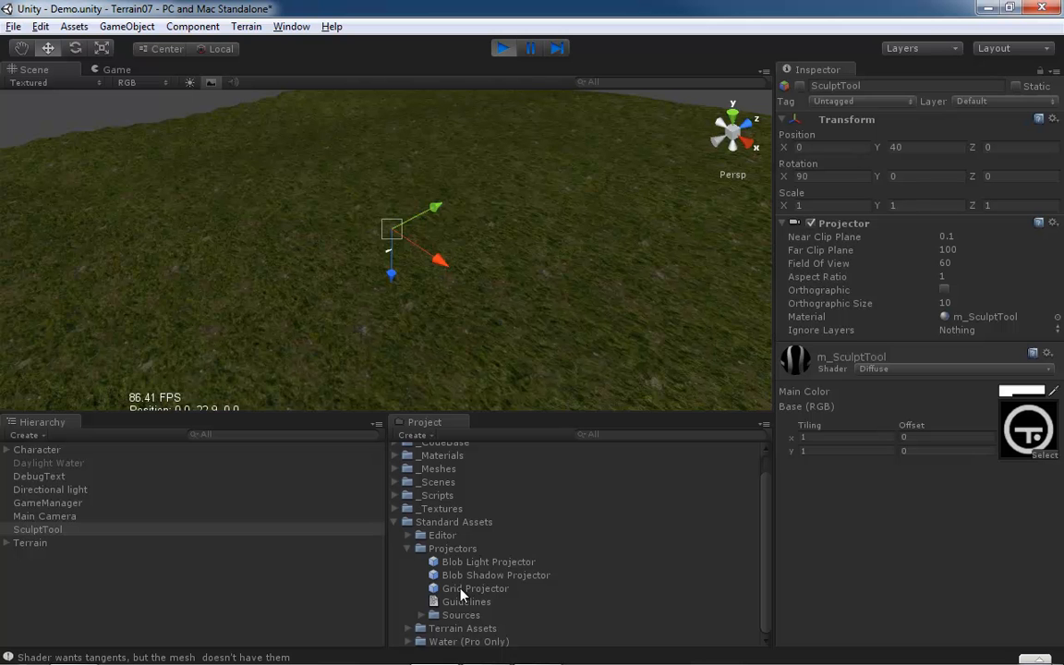
{"action": "left_click_drag", "start_coordinate": [461, 593], "coordinate": [88, 586]}
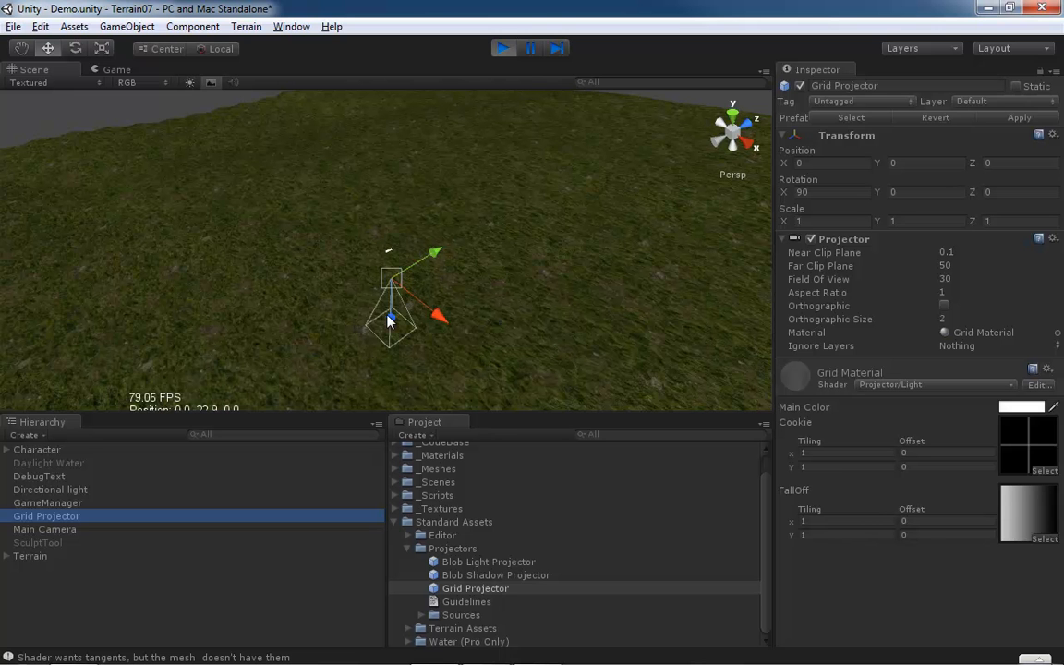
{"action": "left_click_drag", "start_coordinate": [390, 321], "coordinate": [391, 259]}
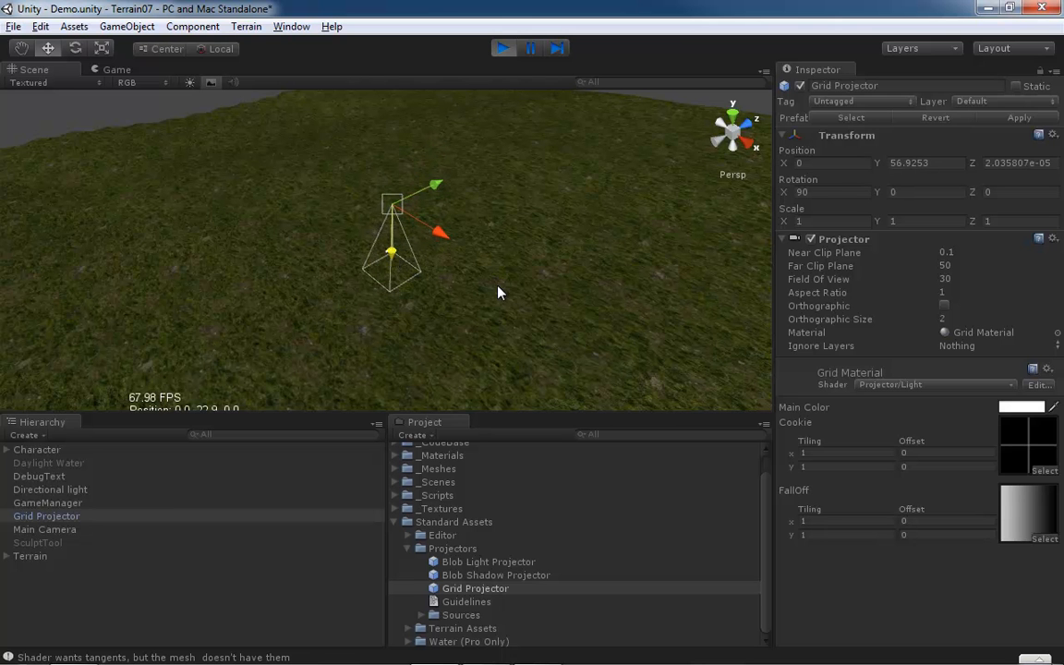
Lower the Grid Projector toward the terrain to a Y position of about 44 and inspect its grid projection
{"action": "left_click_drag", "start_coordinate": [498, 291], "coordinate": [365, 275], "text": "alt"}
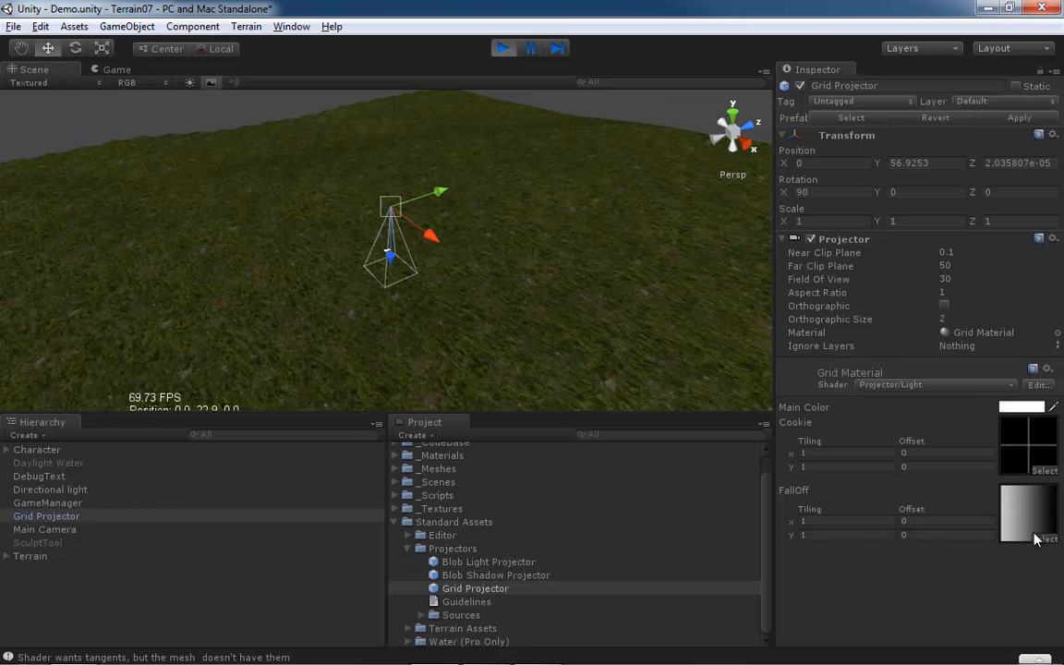
{"action": "scroll", "coordinate": [604, 370], "scroll_direction": "up", "scroll_amount": 12}
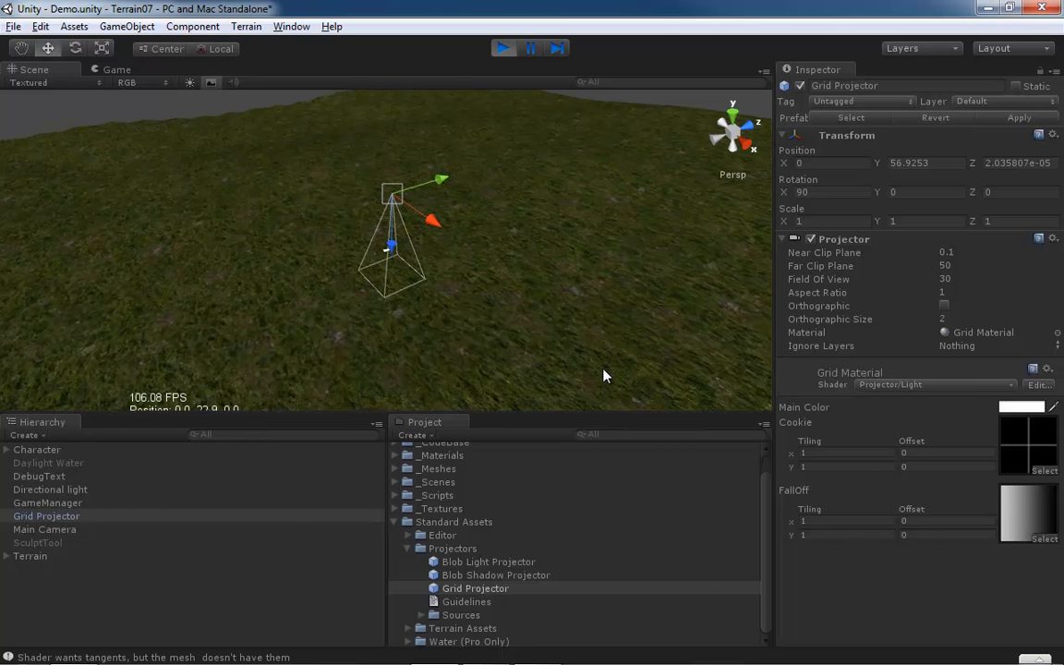
{"action": "scroll", "coordinate": [604, 375], "scroll_direction": "up", "scroll_amount": 5}
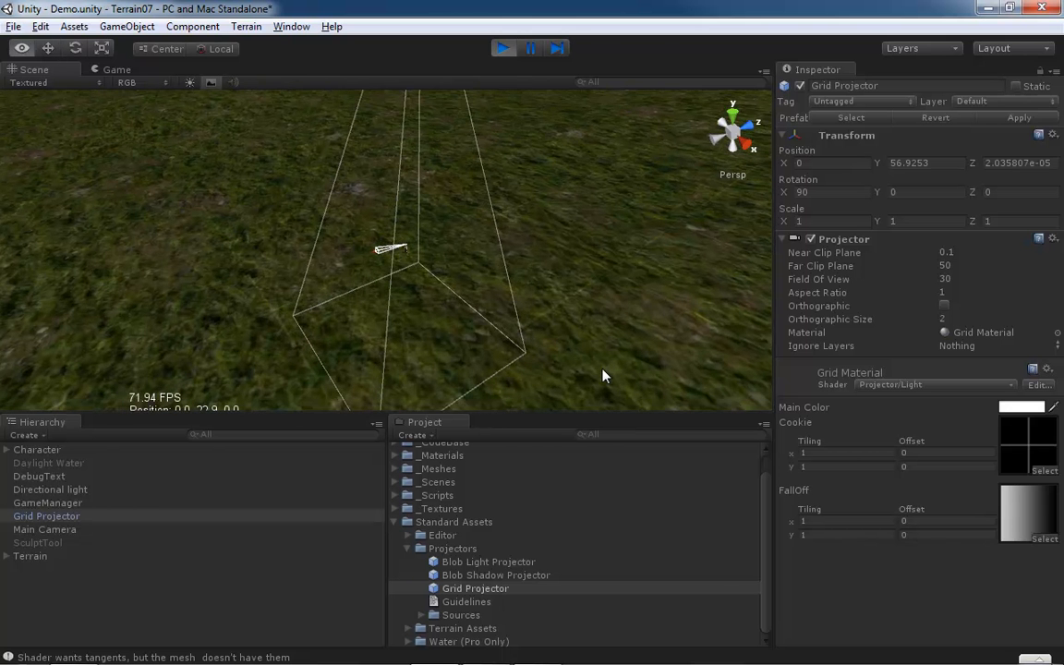
{"action": "left_click_drag", "start_coordinate": [605, 374], "coordinate": [574, 341], "text": "alt"}
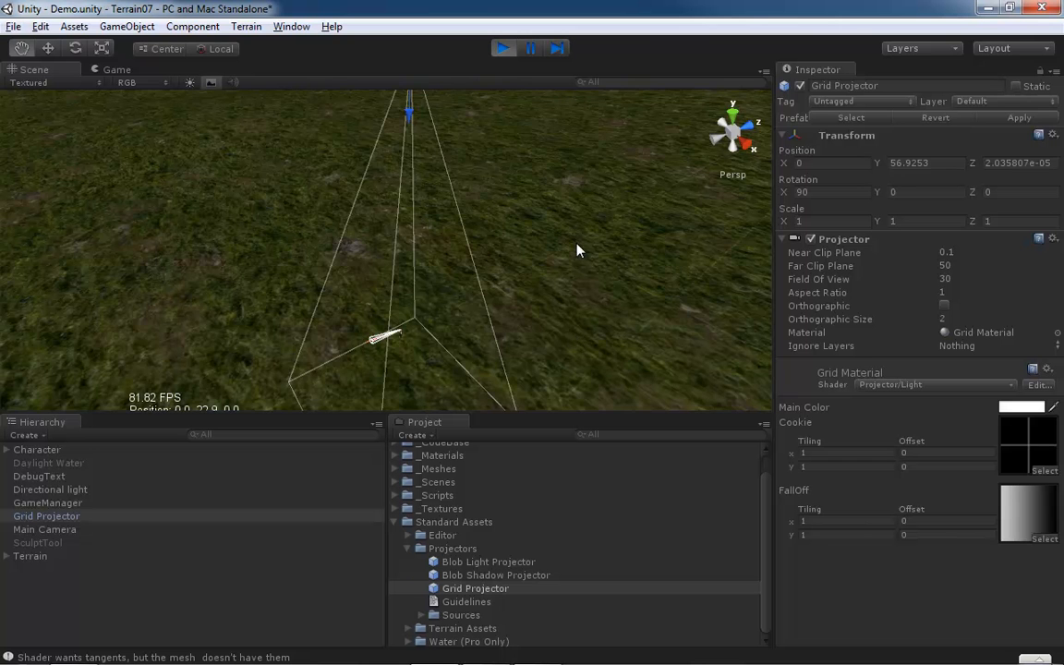
{"action": "left_click_drag", "start_coordinate": [577, 246], "coordinate": [569, 295], "text": "alt"}
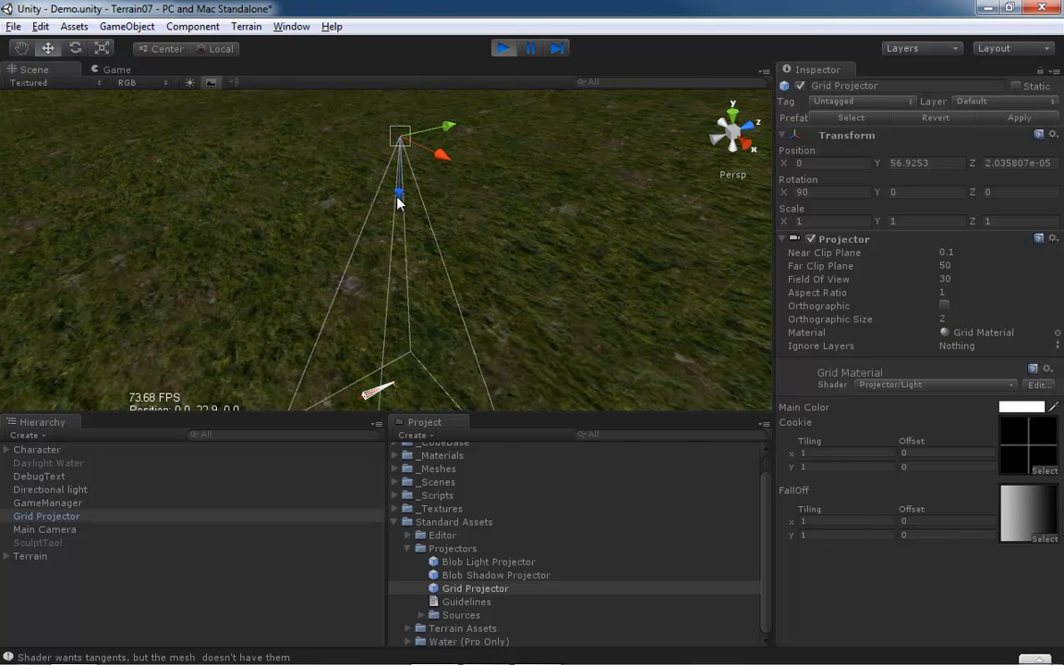
{"action": "left_click_drag", "start_coordinate": [398, 201], "coordinate": [403, 357]}
{"action": "scroll", "coordinate": [492, 328], "scroll_direction": "up", "scroll_amount": 5}
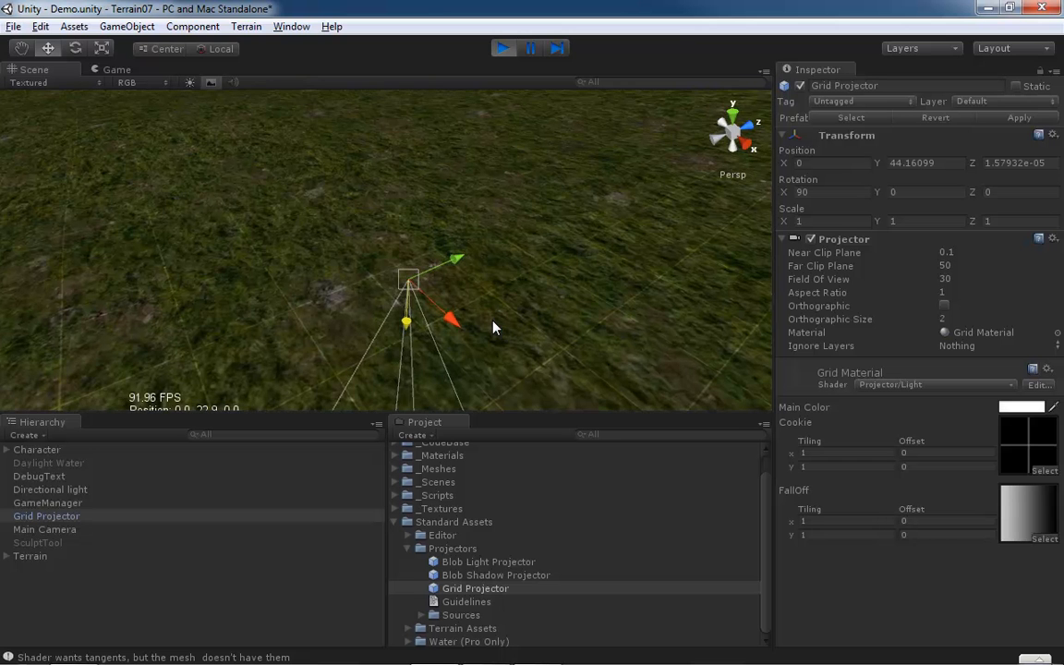
{"action": "middle_click_drag", "start_coordinate": [492, 326], "coordinate": [527, 228]}
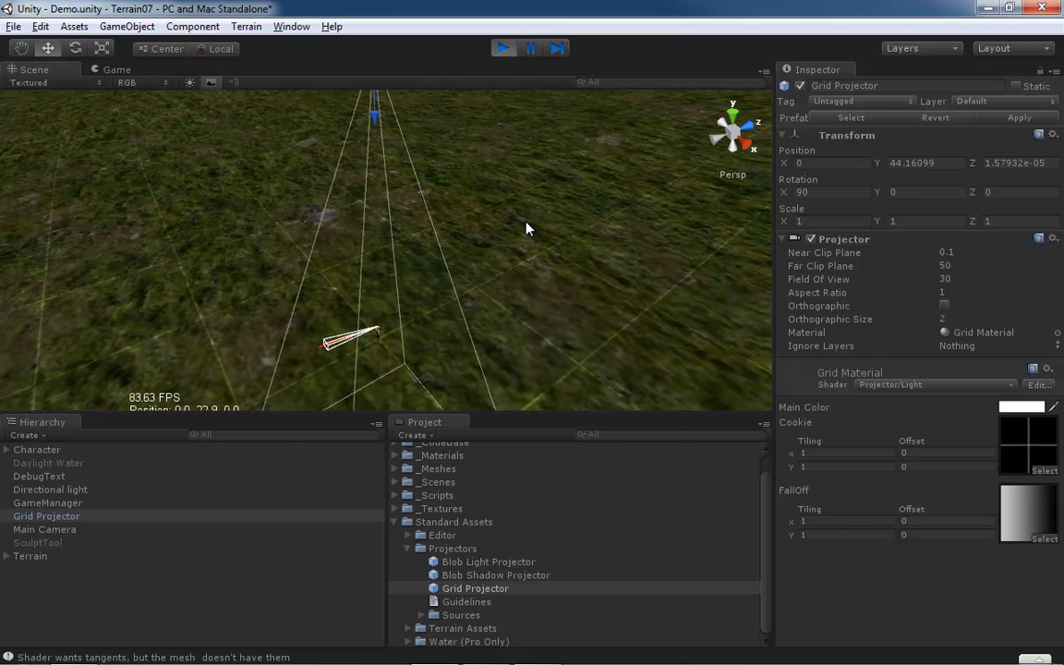
Set the Grid Projector's Y position to 25 and frame the Character to inspect the grid on the surrounding terrain
{"action": "left_click", "coordinate": [944, 162]}
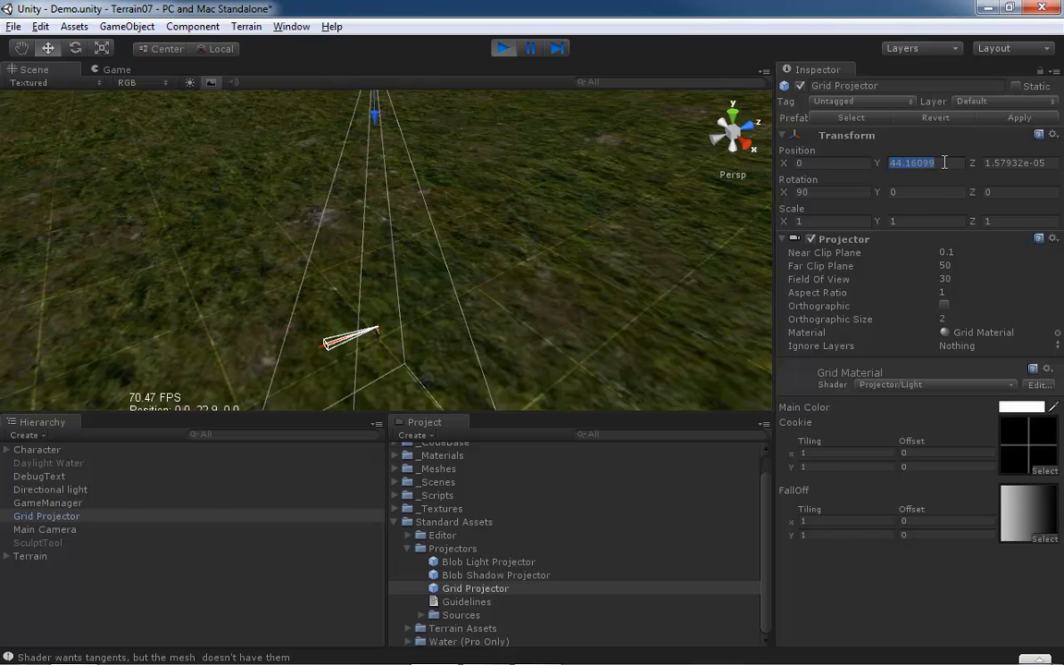
{"action": "type", "text": "25"}
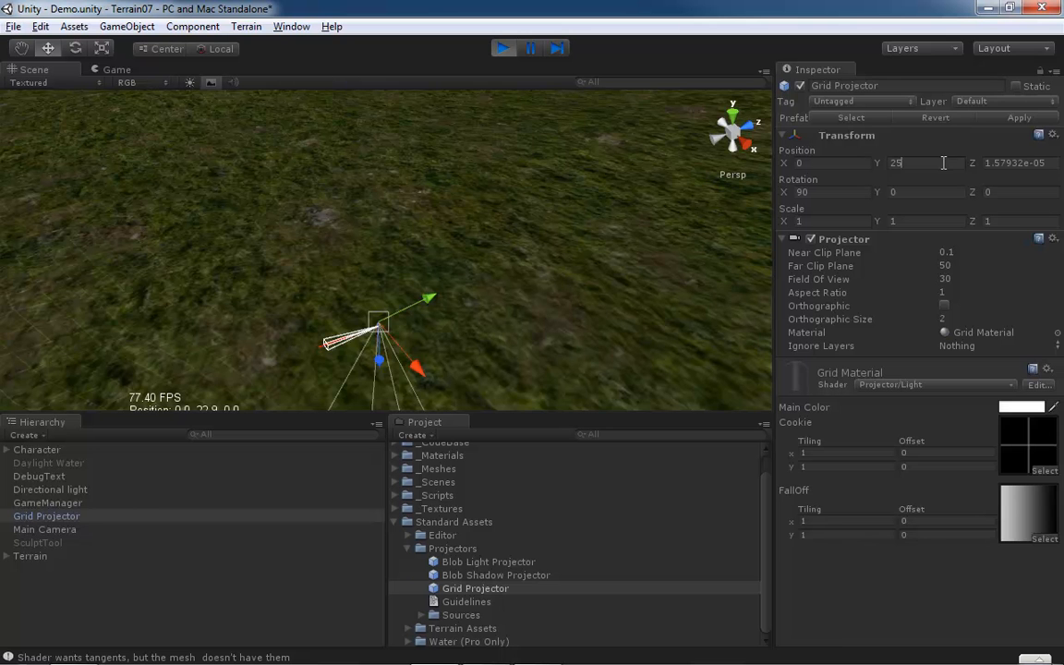
{"action": "left_click", "coordinate": [35, 450]}
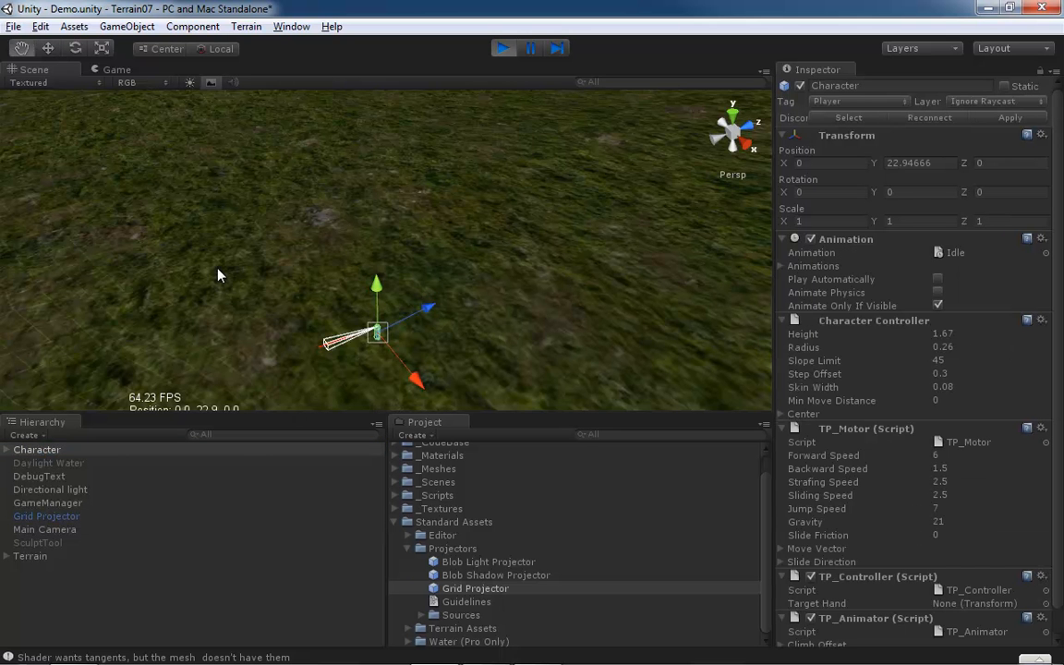
{"action": "key", "text": "f"}
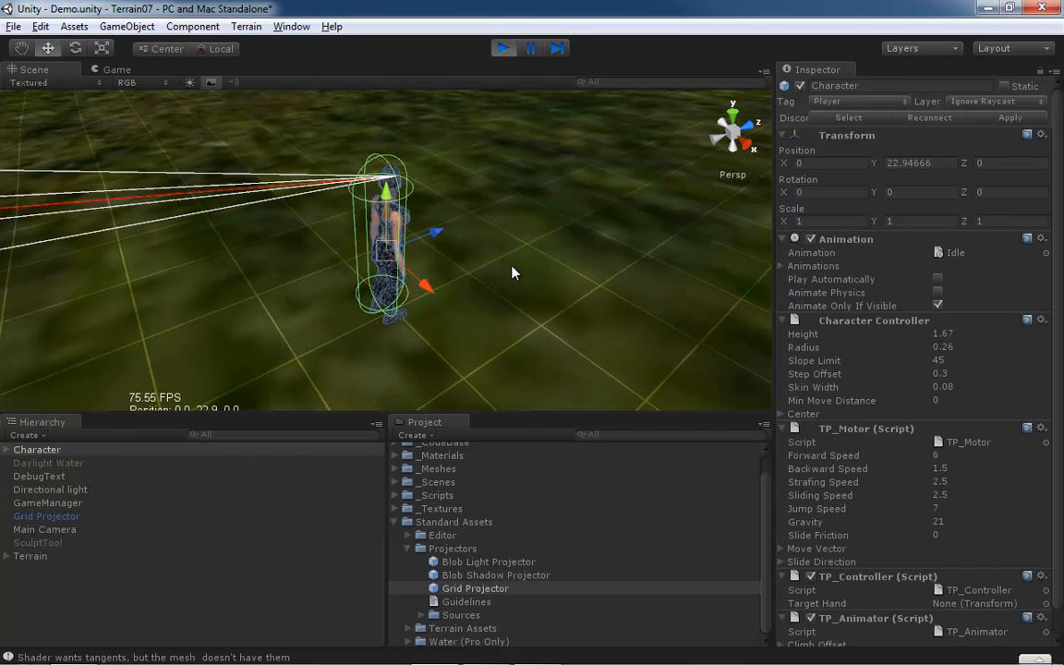
{"action": "left_click_drag", "start_coordinate": [514, 338], "coordinate": [523, 310], "text": "alt"}
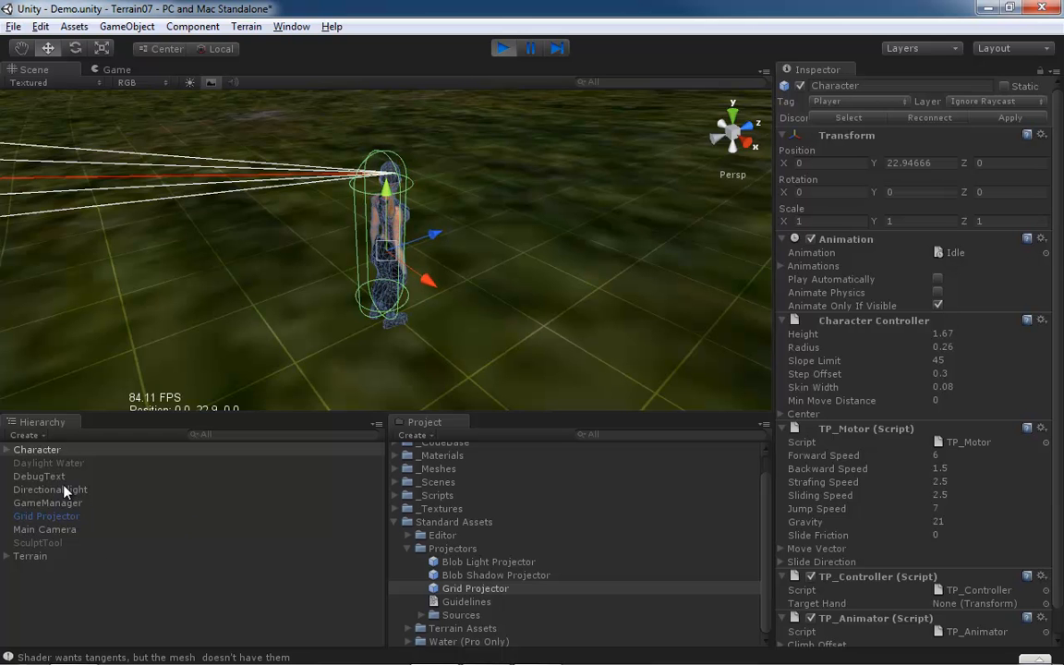
Enable orthographic projection on the Grid Projector and examine the projected grid around the Character
{"action": "left_click", "coordinate": [65, 517]}
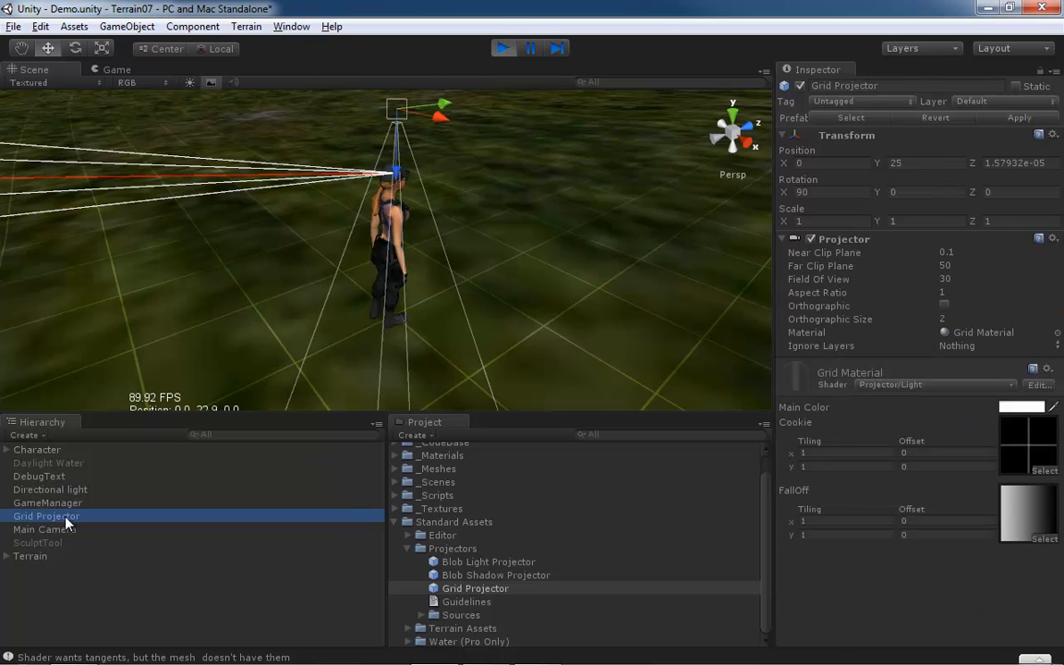
{"action": "left_click", "coordinate": [944, 305]}
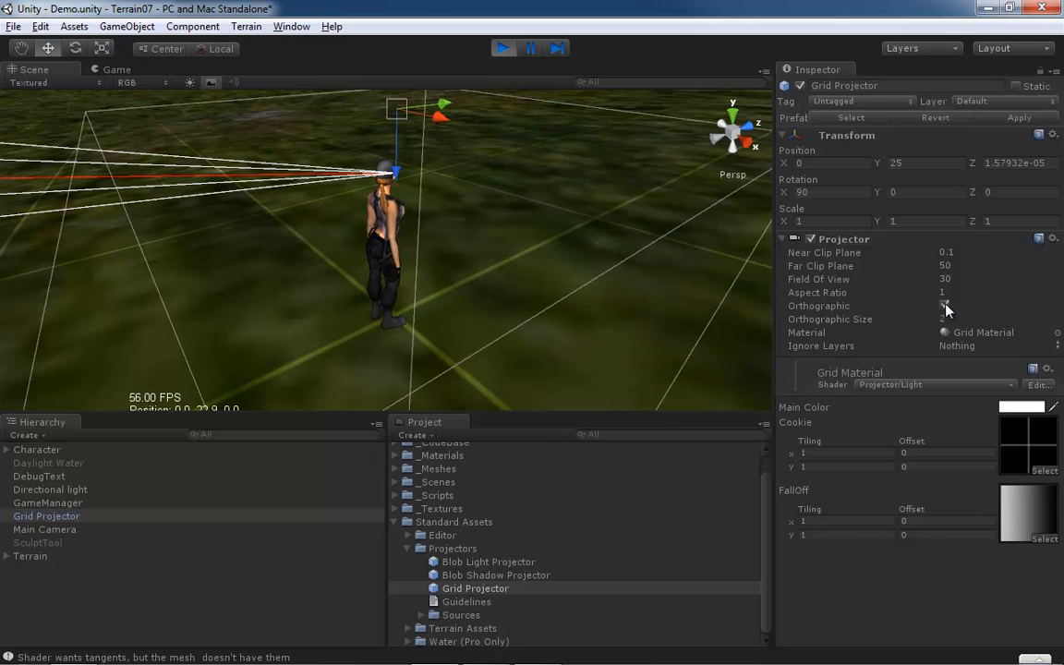
{"action": "scroll", "coordinate": [548, 293], "scroll_direction": "down", "scroll_amount": 3}
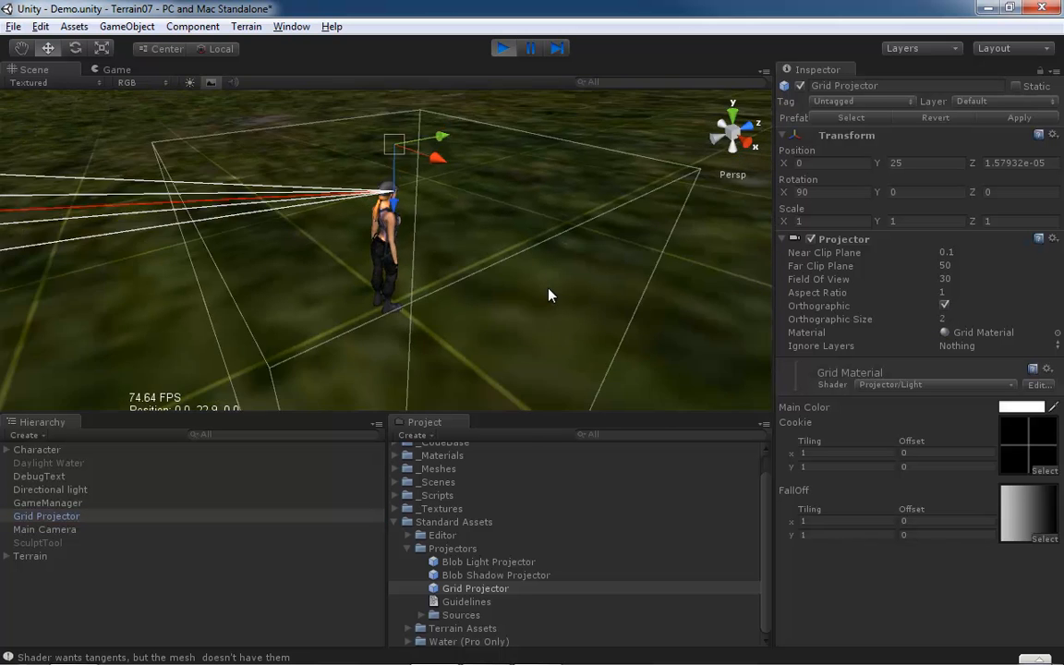
{"action": "scroll", "coordinate": [549, 294], "scroll_direction": "down", "scroll_amount": 2}
{"action": "scroll", "coordinate": [548, 295], "scroll_direction": "down", "scroll_amount": 2}
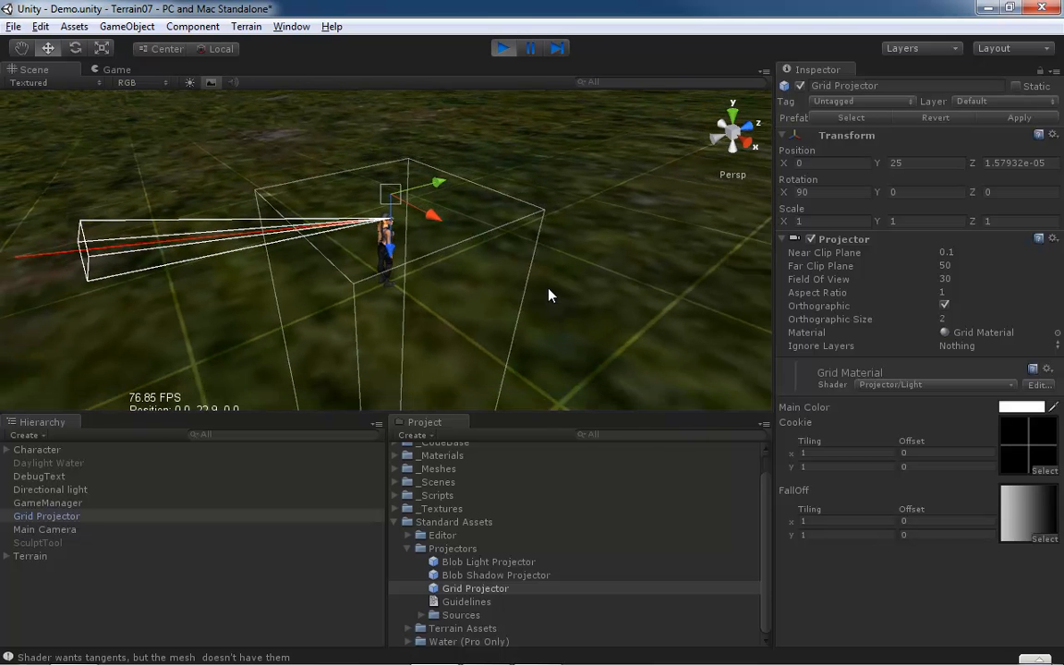
{"action": "scroll", "coordinate": [549, 295], "scroll_direction": "down", "scroll_amount": 2}
{"action": "key", "text": "alt"}
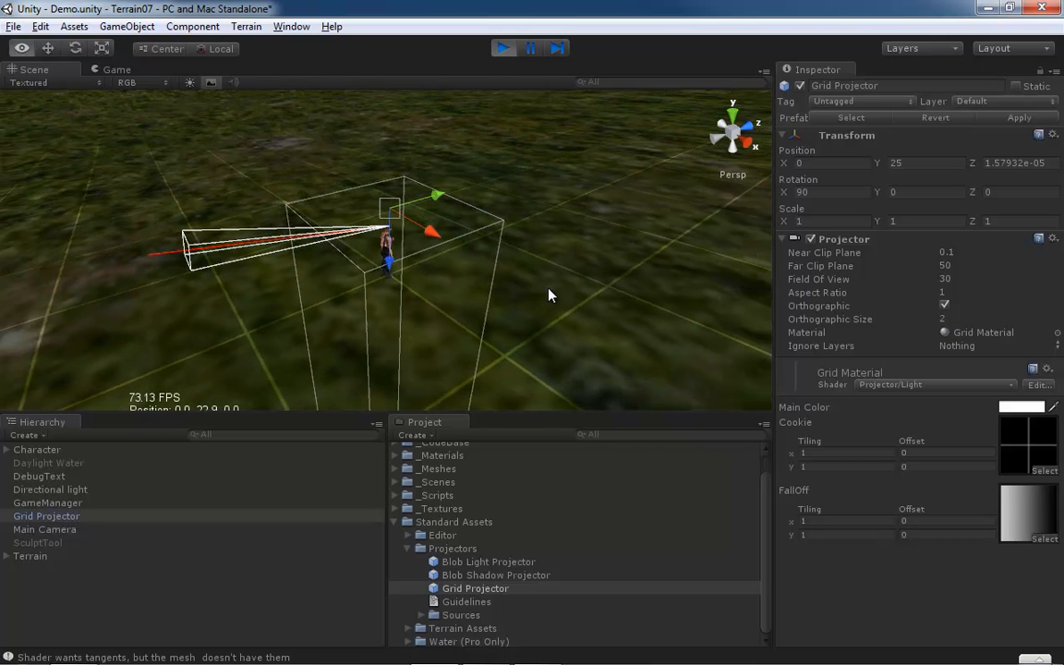
{"action": "left_click_drag", "start_coordinate": [546, 296], "coordinate": [422, 265], "text": "alt"}
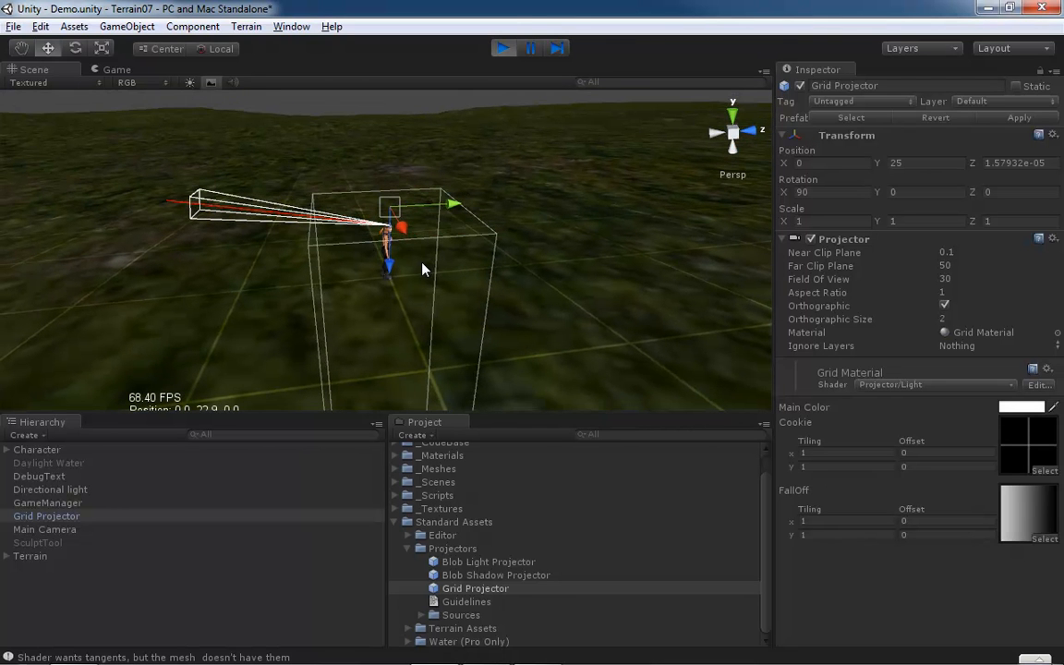
Compare the Grid Projector's perspective and orthographic modes by disabling and re-enabling Orthographic, and view the grid from several angles
{"action": "left_click", "coordinate": [944, 305]}
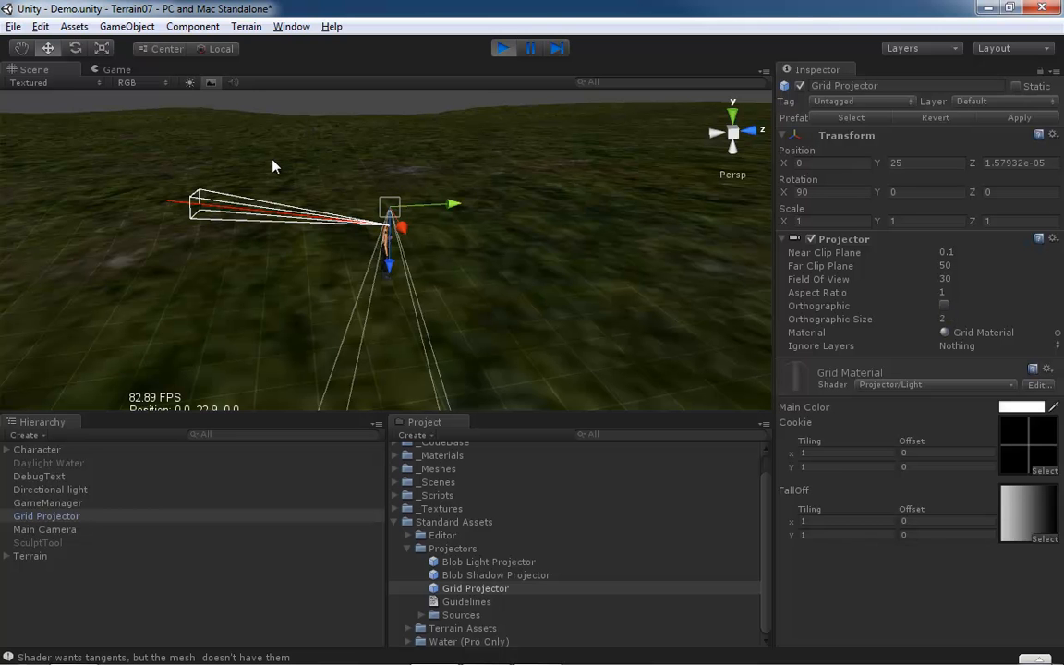
{"action": "left_click", "coordinate": [944, 305]}
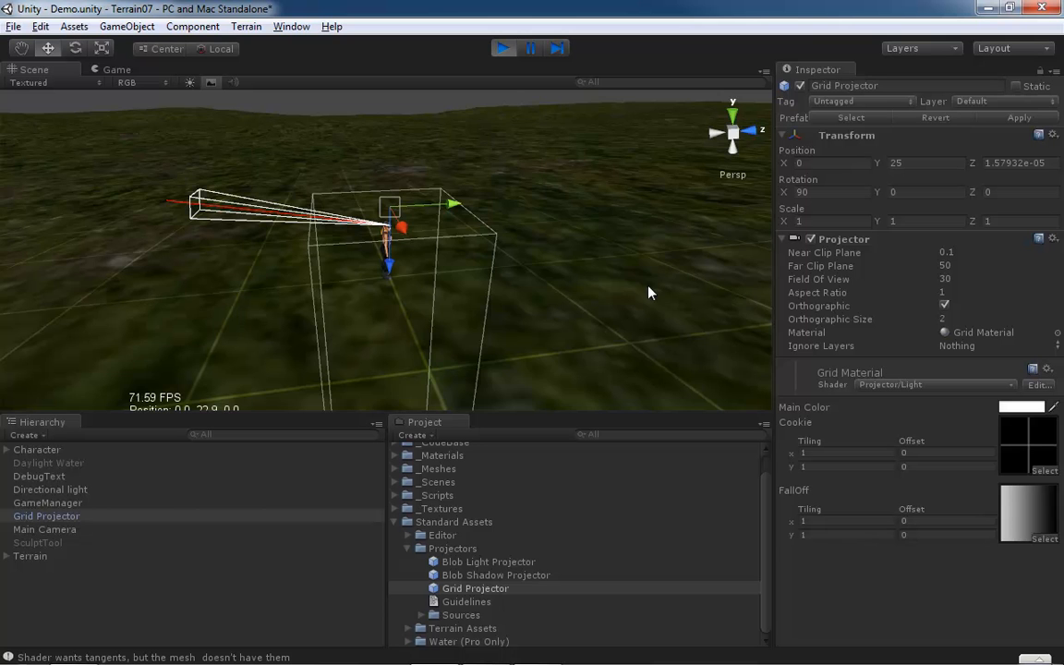
{"action": "left_click_drag", "start_coordinate": [561, 285], "coordinate": [610, 312], "text": "alt"}
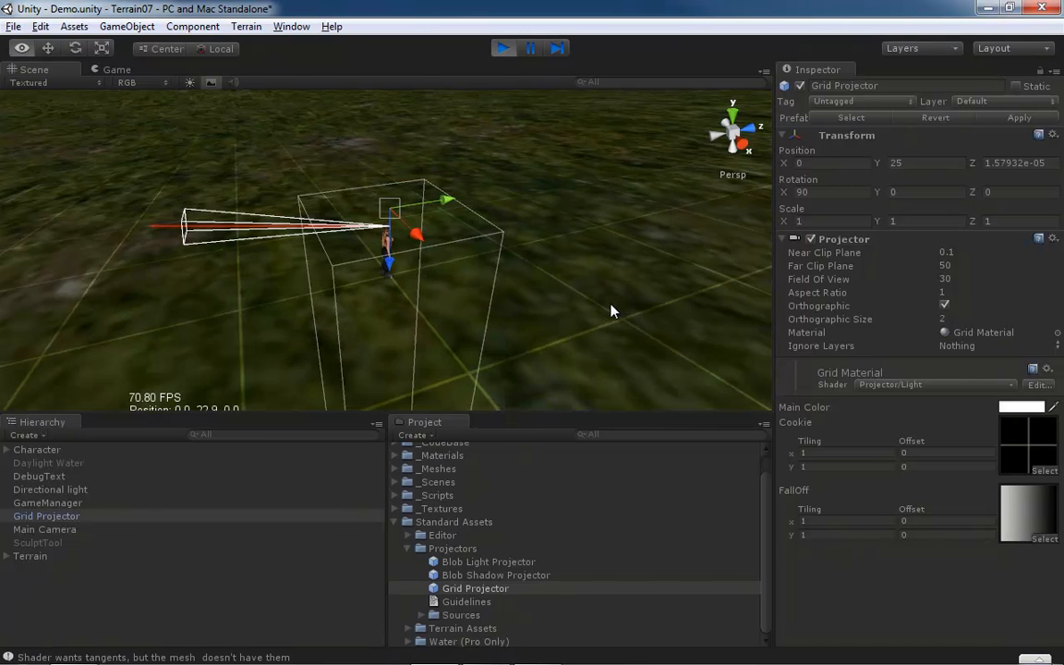
{"action": "left_click_drag", "start_coordinate": [323, 311], "coordinate": [490, 247], "text": "alt"}
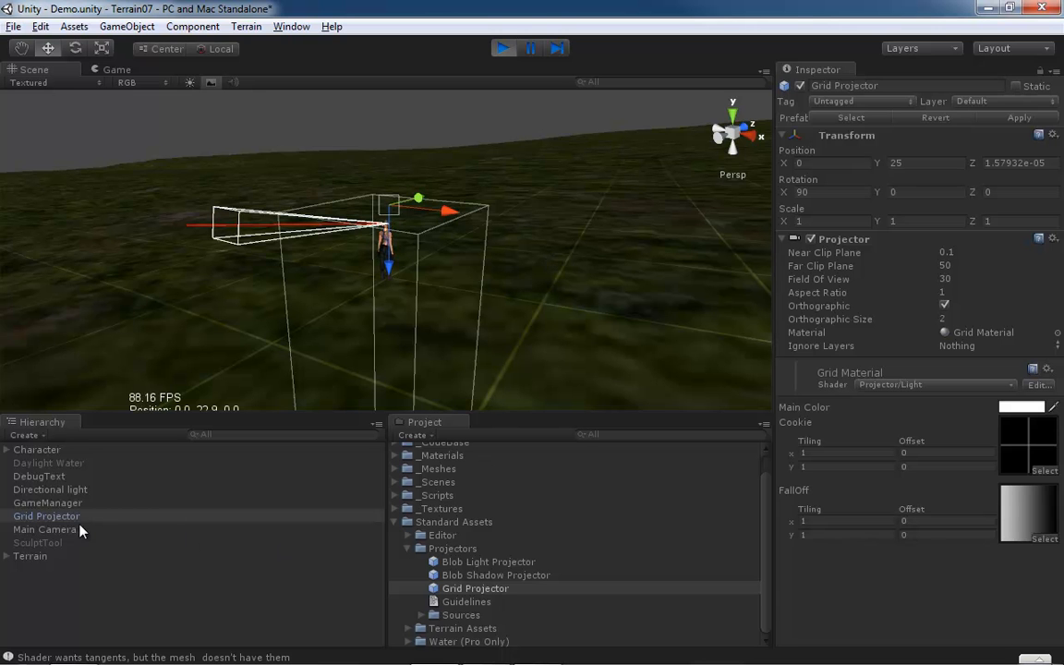
Delete the Grid Projector from the scene
{"action": "left_click", "coordinate": [68, 606]}
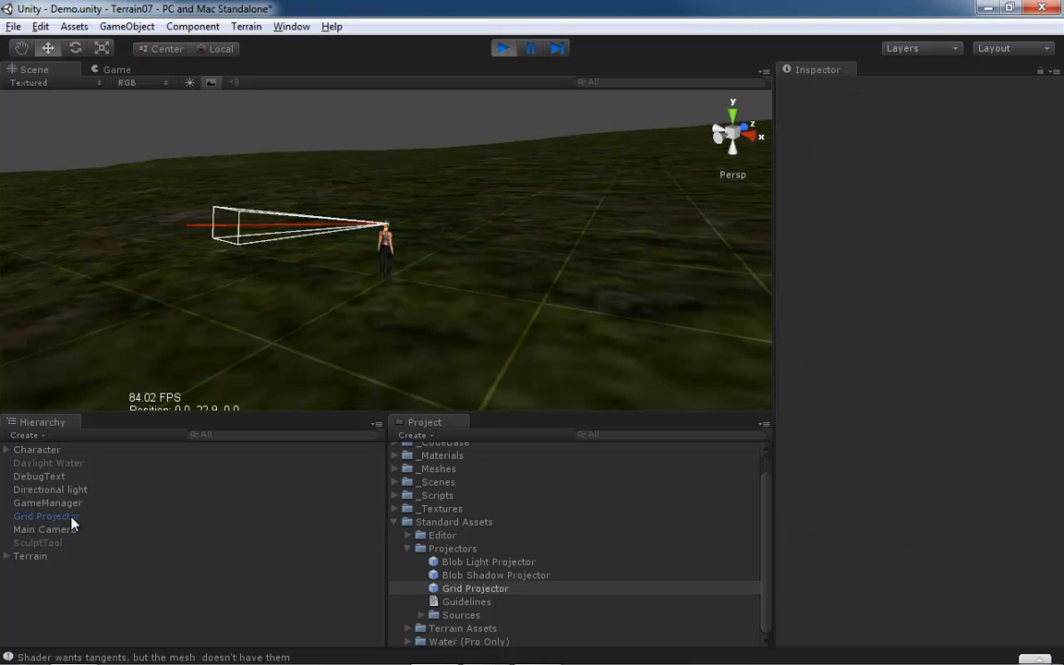
{"action": "left_click", "coordinate": [46, 516]}
{"action": "key", "text": "Delete"}
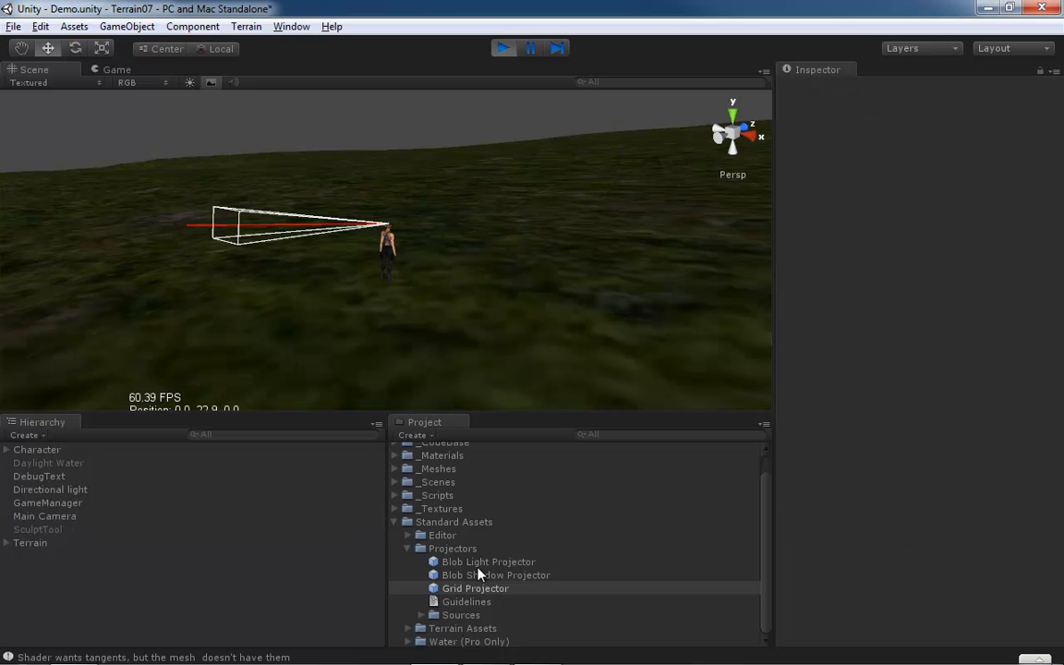
Add the Blob Light Projector prefab from Standard Assets/Projectors to the scene and set its Y position to 25
{"action": "left_click_drag", "start_coordinate": [480, 565], "coordinate": [58, 568]}
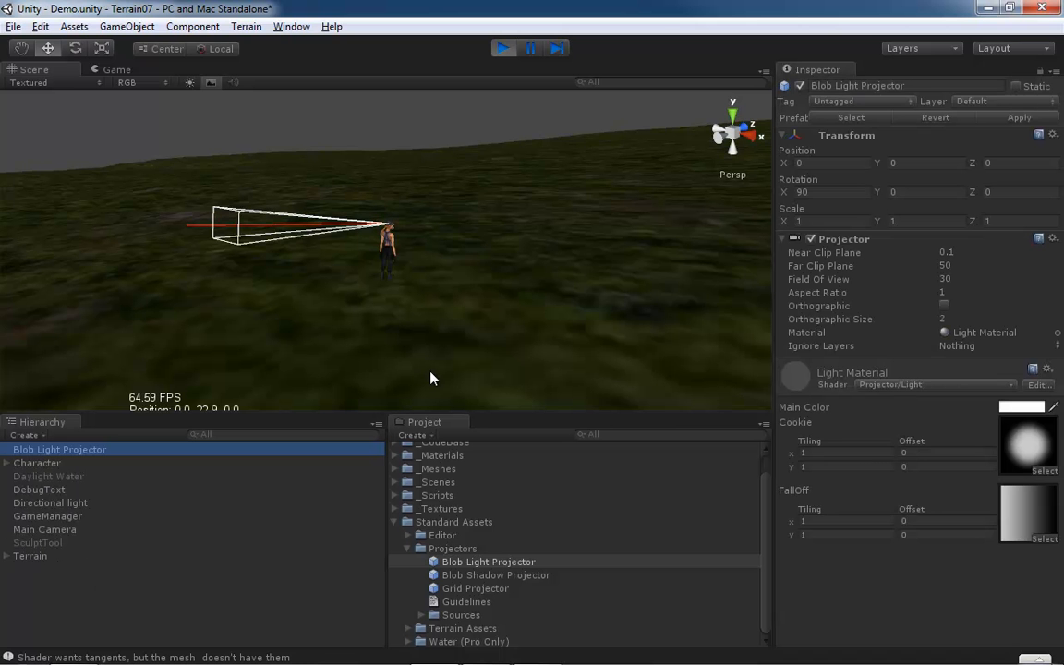
{"action": "left_click", "coordinate": [894, 163]}
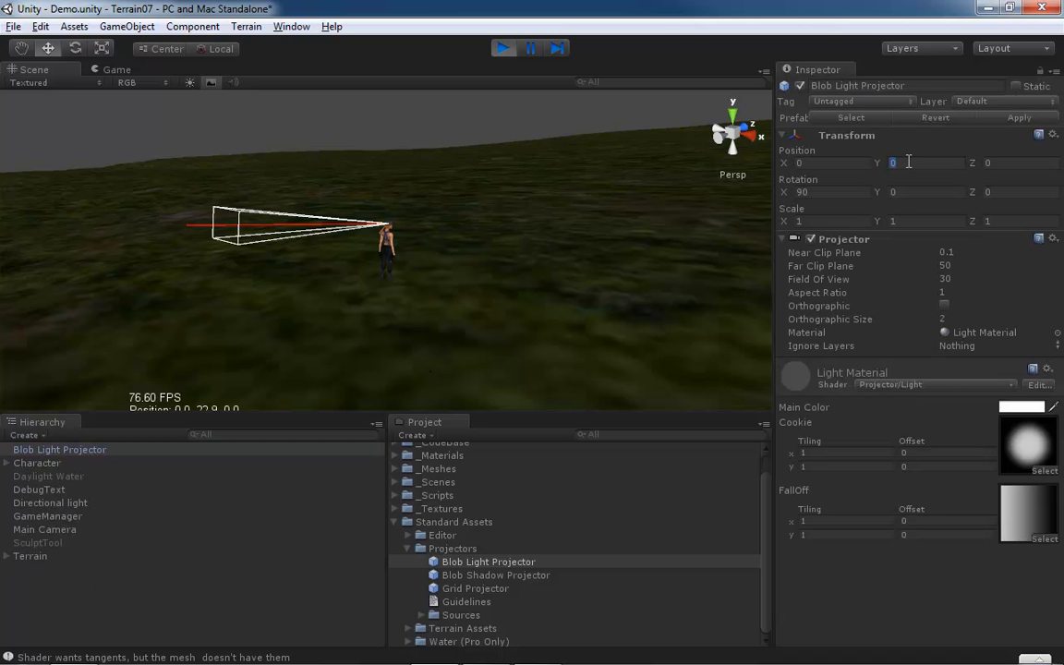
{"action": "type", "text": "25"}
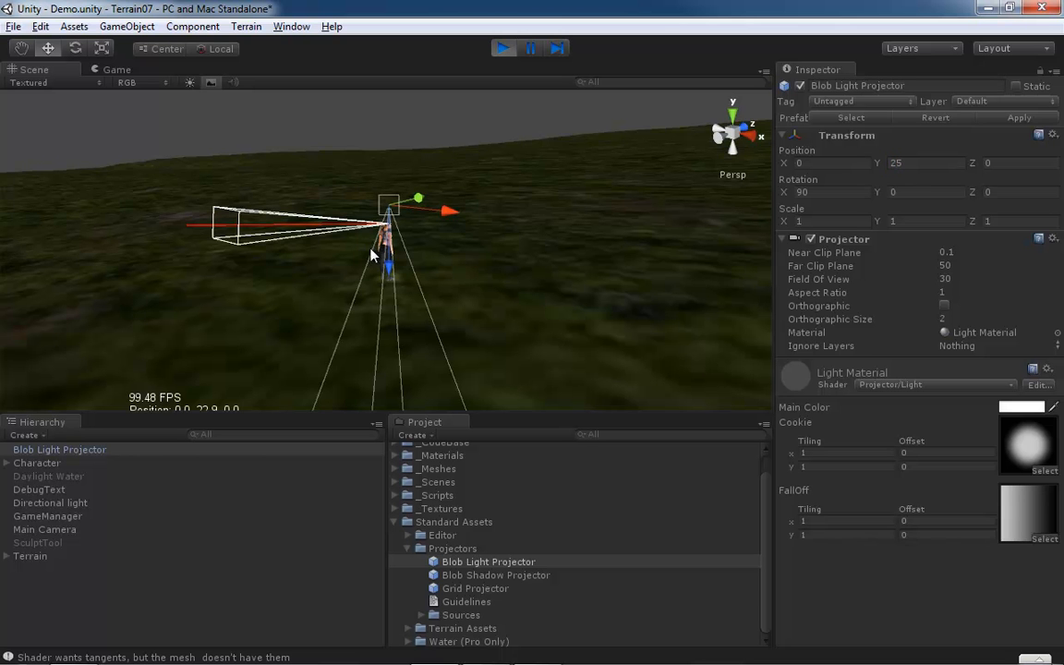
Raise the Blob Light Projector above the Character to a Y position of about 44 and check its light in the Game view
{"action": "scroll", "coordinate": [415, 247], "scroll_direction": "up", "scroll_amount": 8}
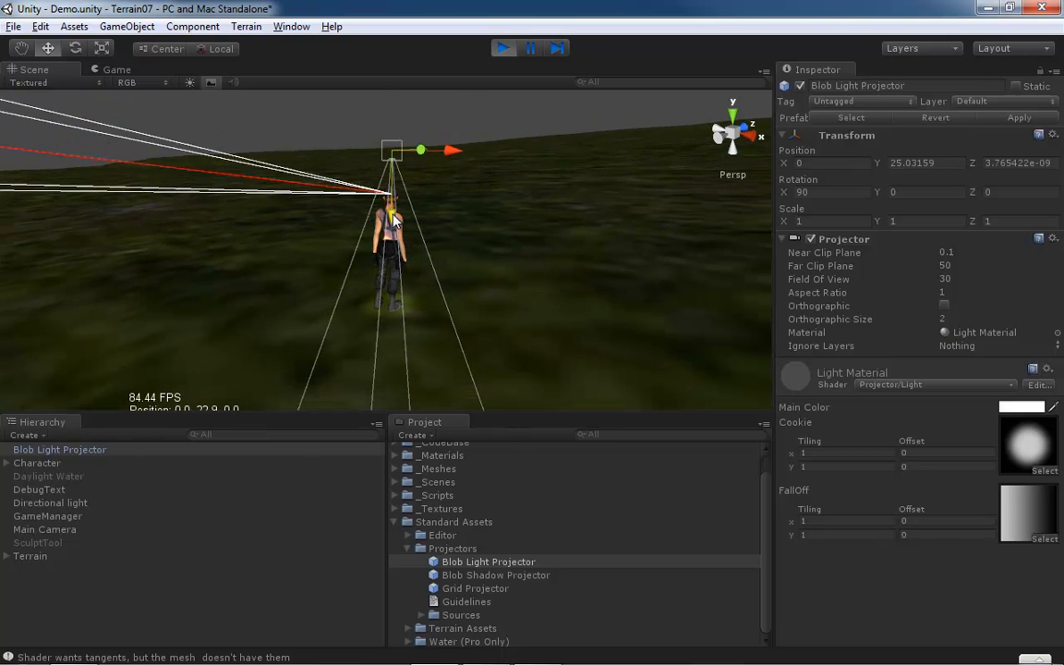
{"action": "left_click_drag", "start_coordinate": [394, 218], "coordinate": [395, 43]}
{"action": "scroll", "coordinate": [472, 291], "scroll_direction": "down", "scroll_amount": 1}
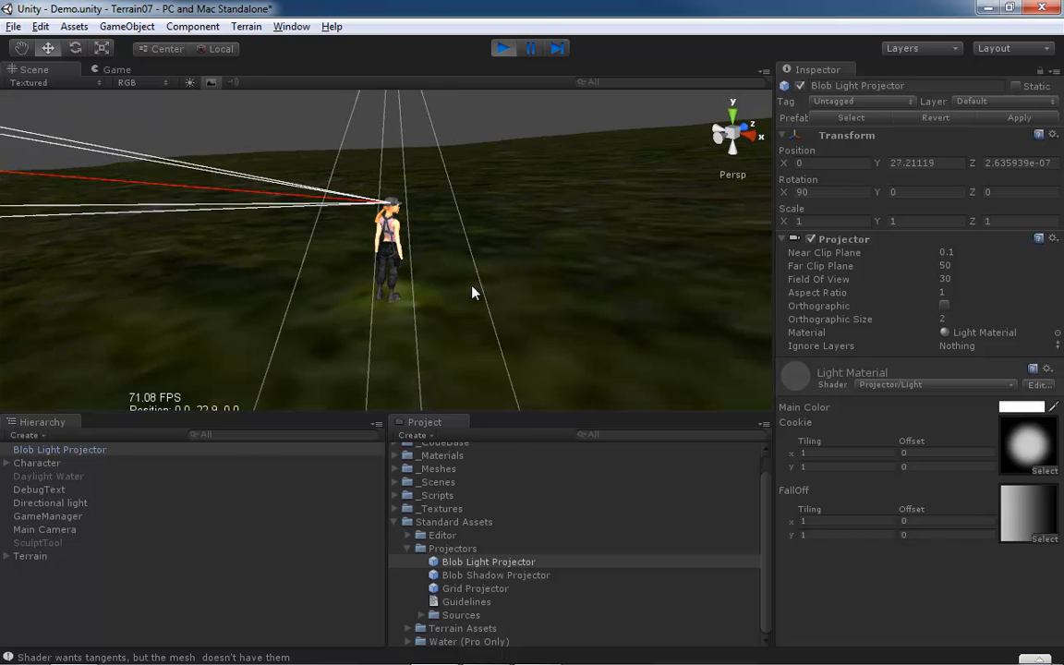
{"action": "scroll", "coordinate": [472, 292], "scroll_direction": "down", "scroll_amount": 4}
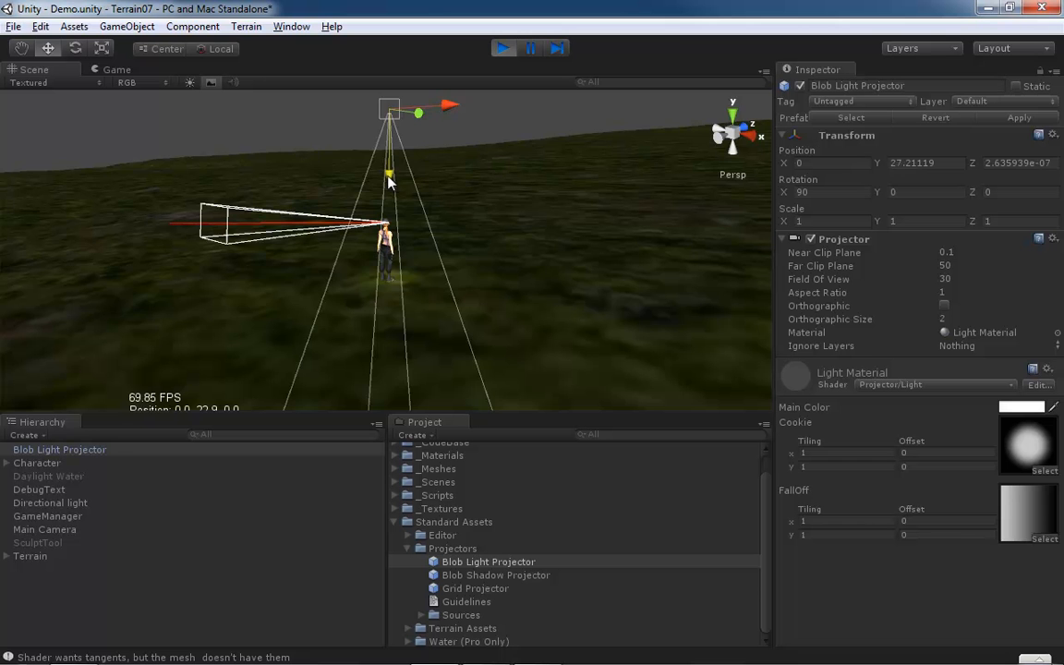
{"action": "left_click_drag", "start_coordinate": [389, 181], "coordinate": [378, 2]}
{"action": "scroll", "coordinate": [452, 203], "scroll_direction": "down", "scroll_amount": 7}
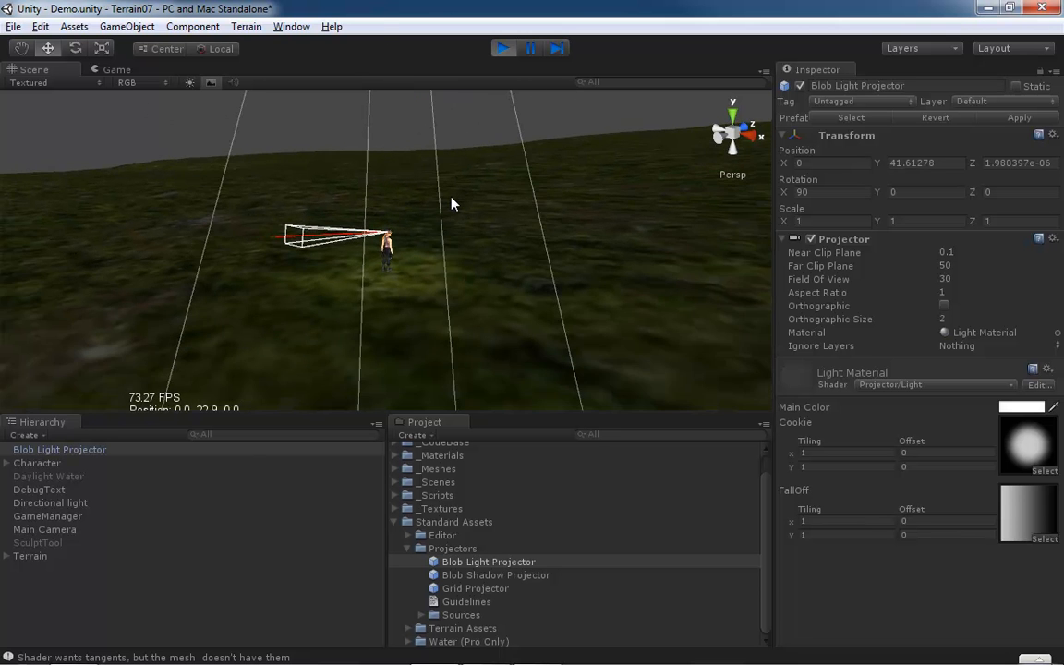
{"action": "scroll", "coordinate": [452, 197], "scroll_direction": "down", "scroll_amount": 3}
{"action": "middle_click_drag", "start_coordinate": [451, 197], "coordinate": [450, 302]}
{"action": "scroll", "coordinate": [450, 301], "scroll_direction": "down", "scroll_amount": 6}
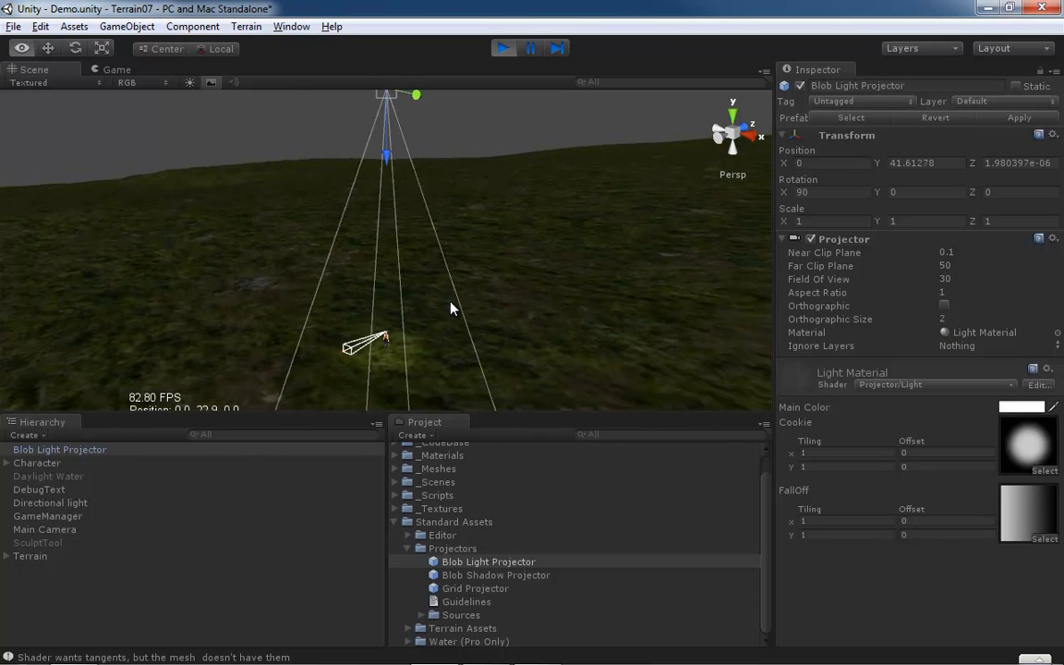
{"action": "scroll", "coordinate": [451, 308], "scroll_direction": "down", "scroll_amount": 3}
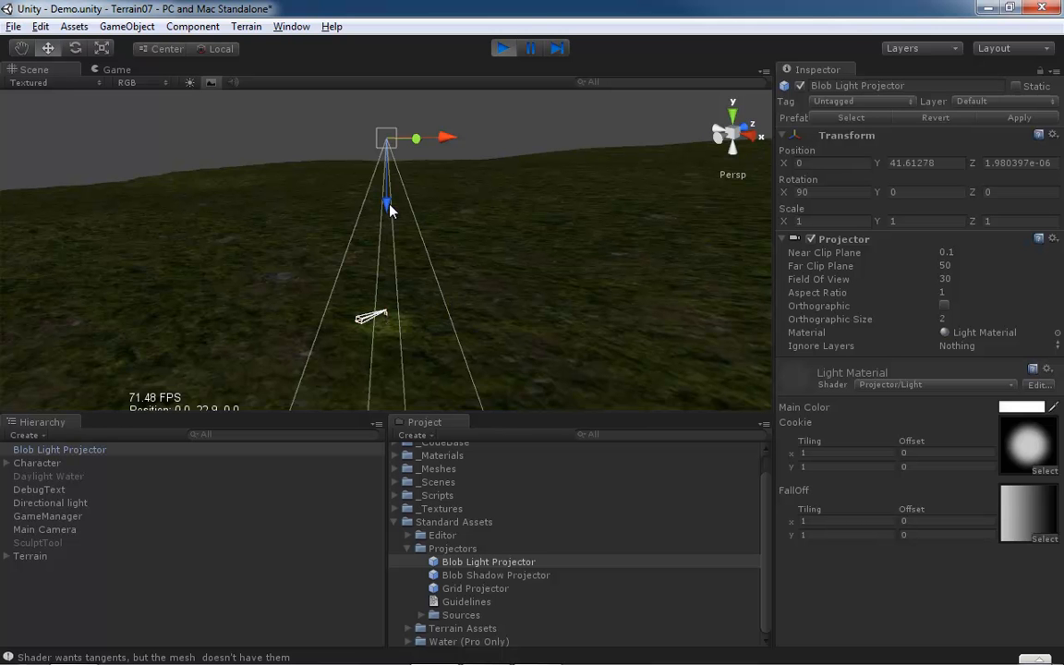
{"action": "left_click_drag", "start_coordinate": [388, 211], "coordinate": [388, 180]}
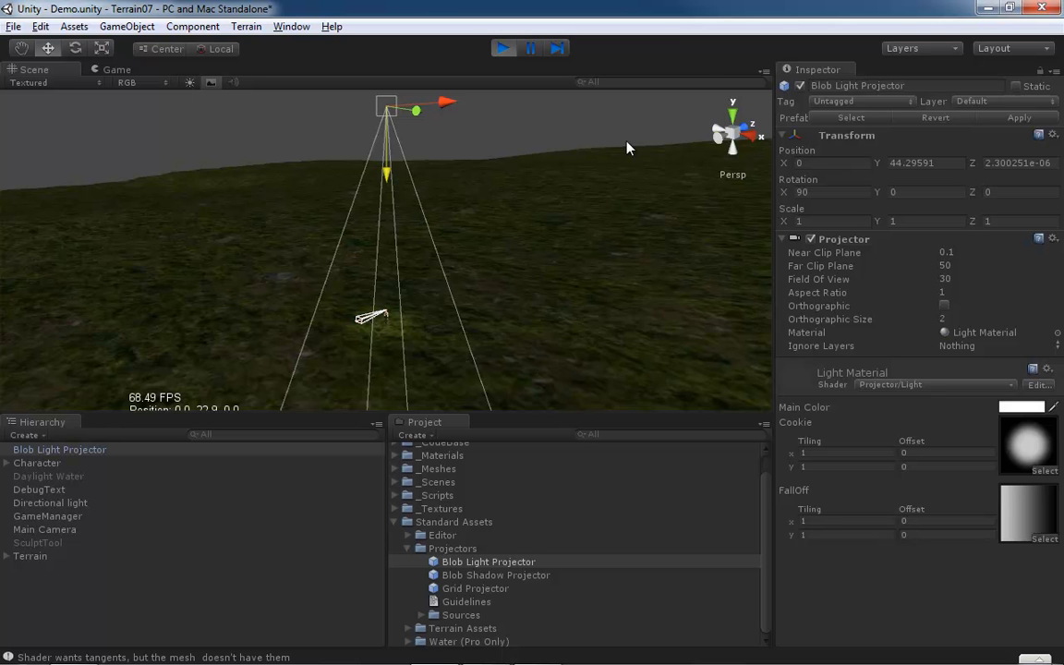
{"action": "left_click", "coordinate": [115, 70]}
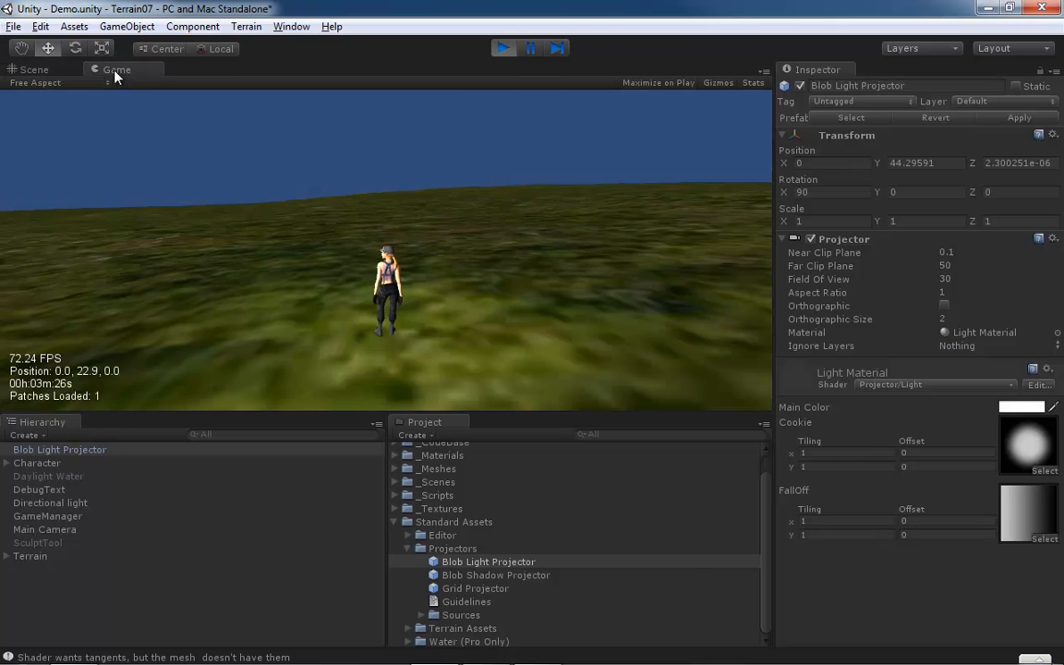
Show the Game view's rendering statistics and switch the Blob Light Projector's Projector component off and on to compare the draw calls
{"action": "left_click", "coordinate": [753, 85]}
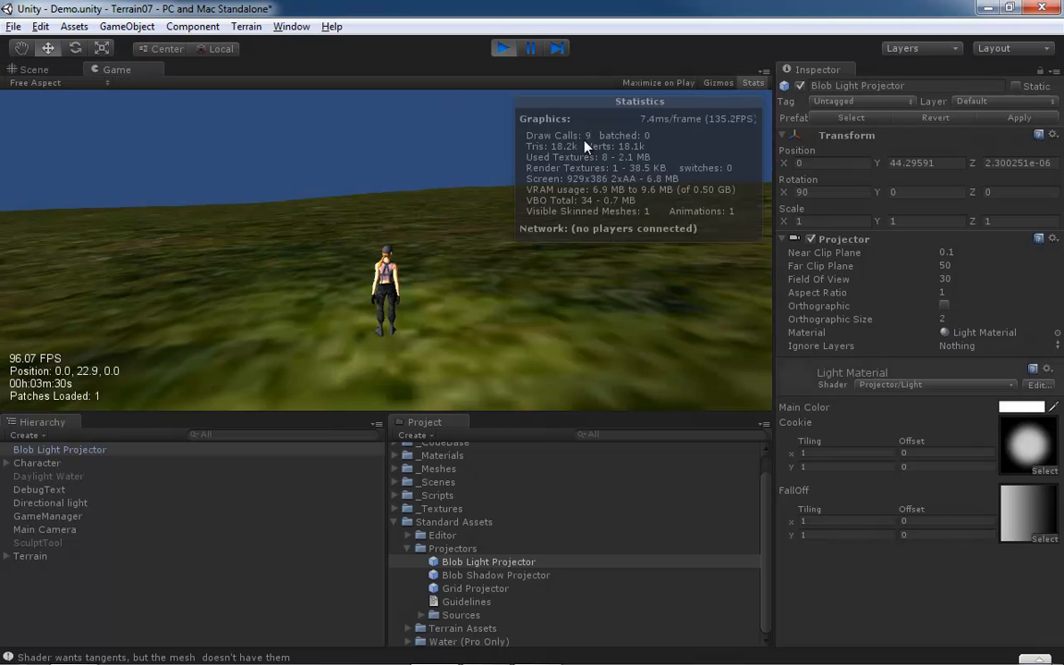
{"action": "left_click", "coordinate": [811, 239]}
{"action": "left_click", "coordinate": [811, 239]}
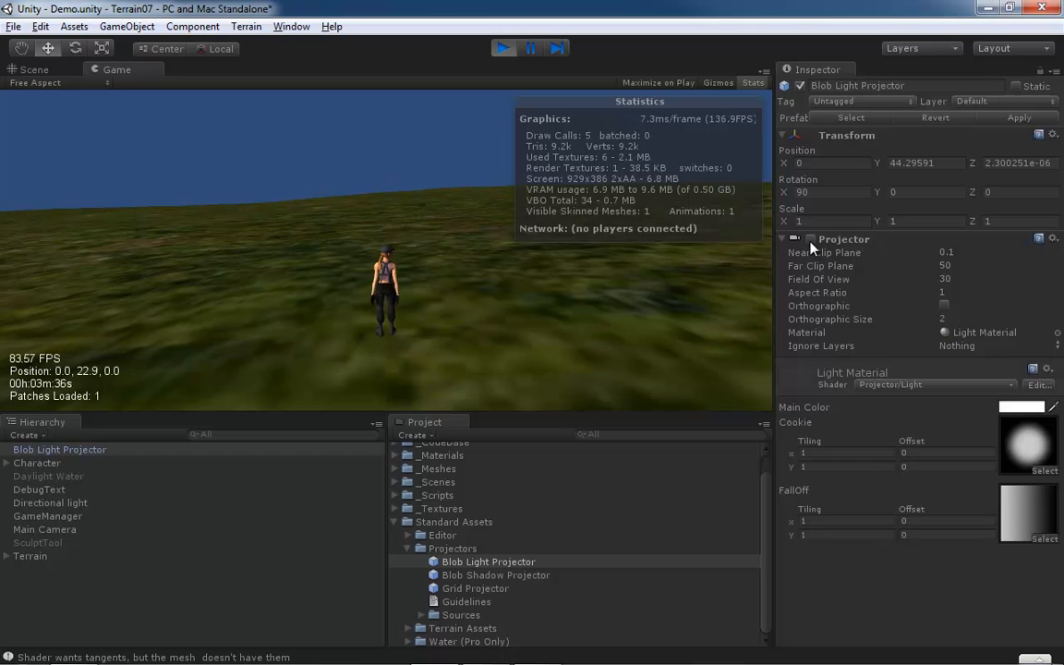
{"action": "left_click", "coordinate": [811, 240]}
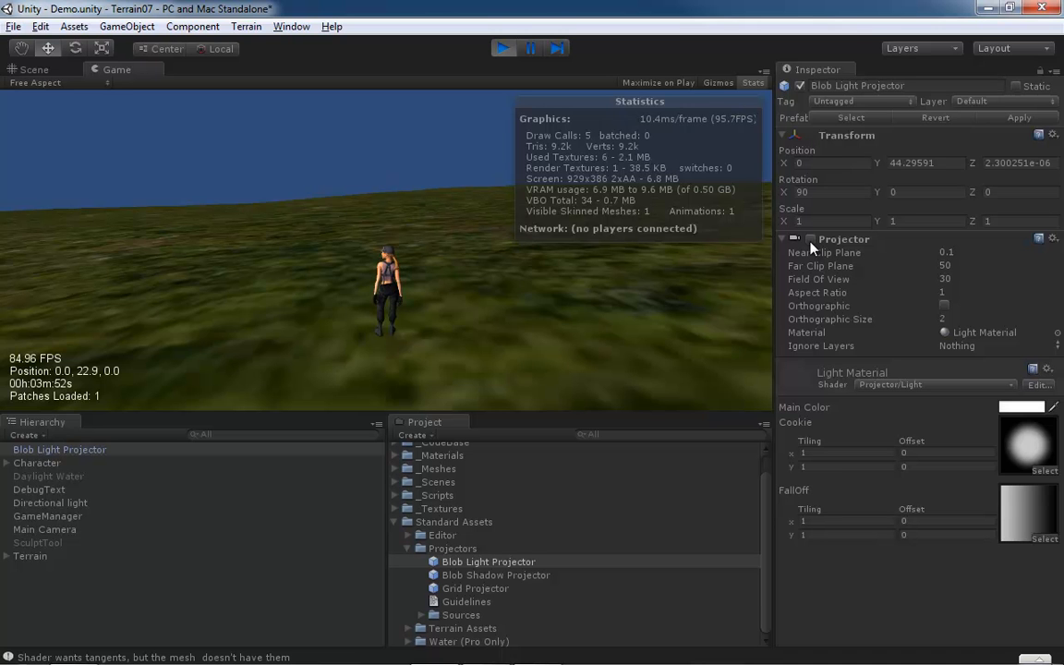
{"action": "left_click", "coordinate": [810, 240]}
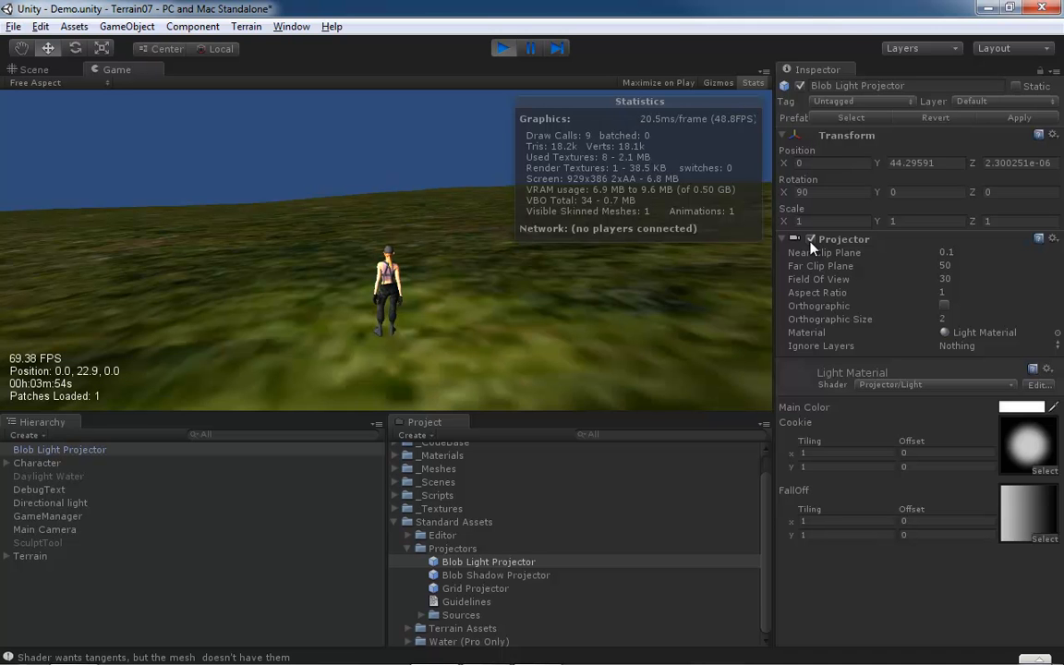
{"action": "left_click", "coordinate": [811, 240]}
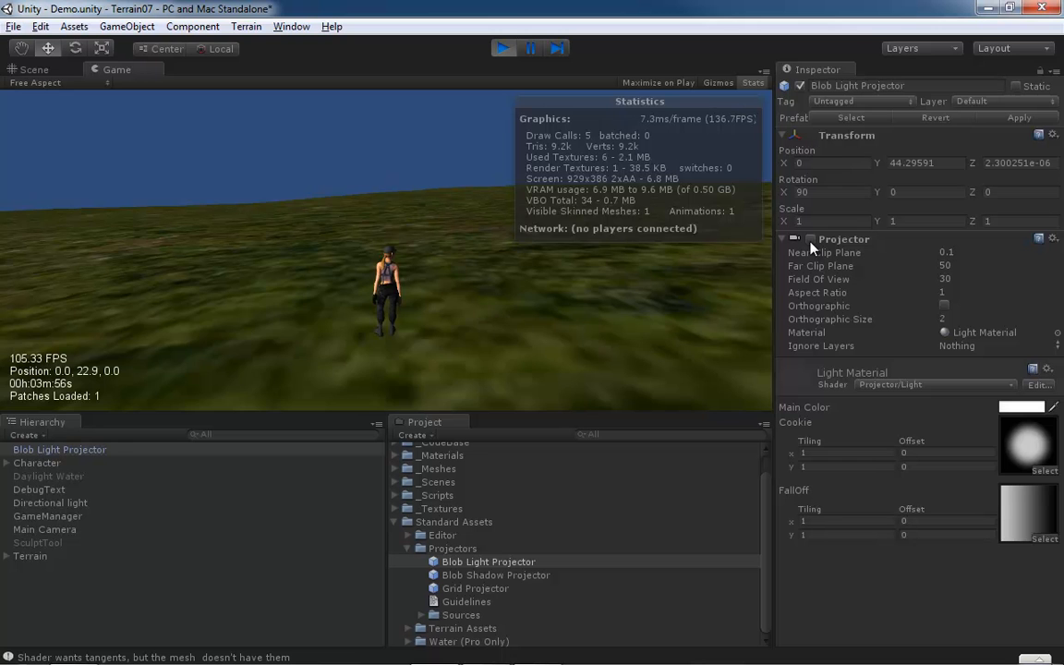
{"action": "left_click", "coordinate": [810, 240]}
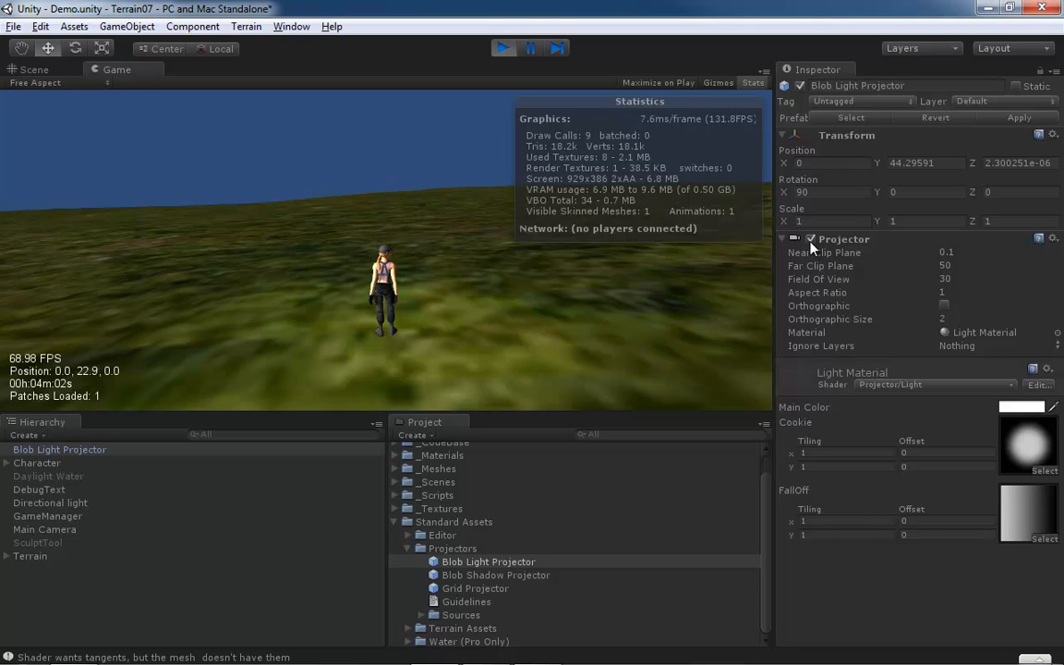
{"action": "left_click", "coordinate": [810, 240]}
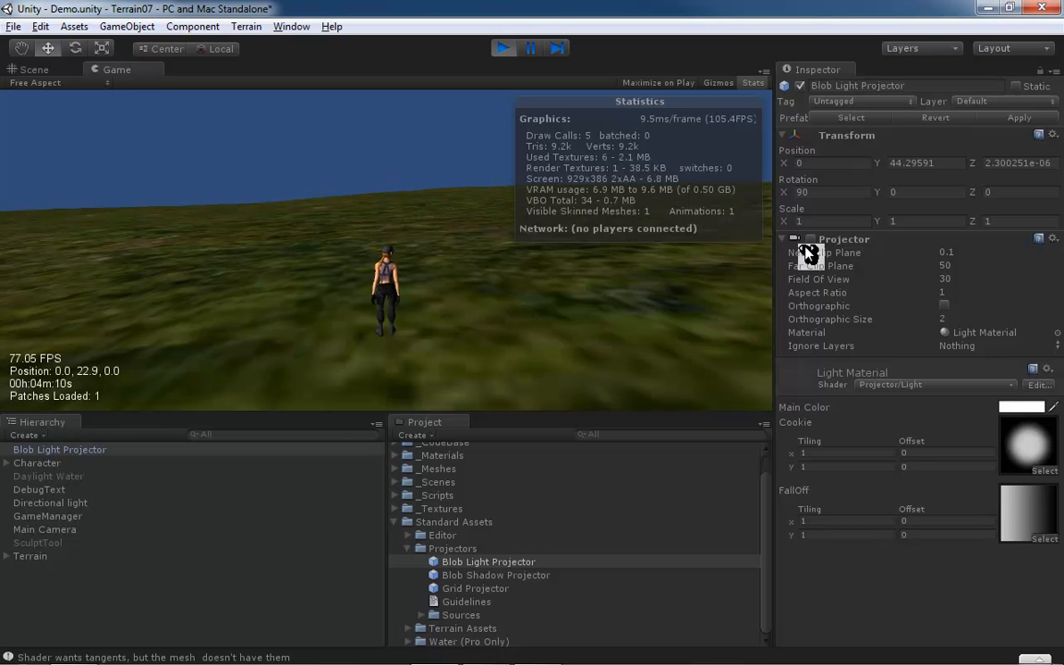
Delete the Blob Light Projector from the scene
{"action": "left_click", "coordinate": [86, 618]}
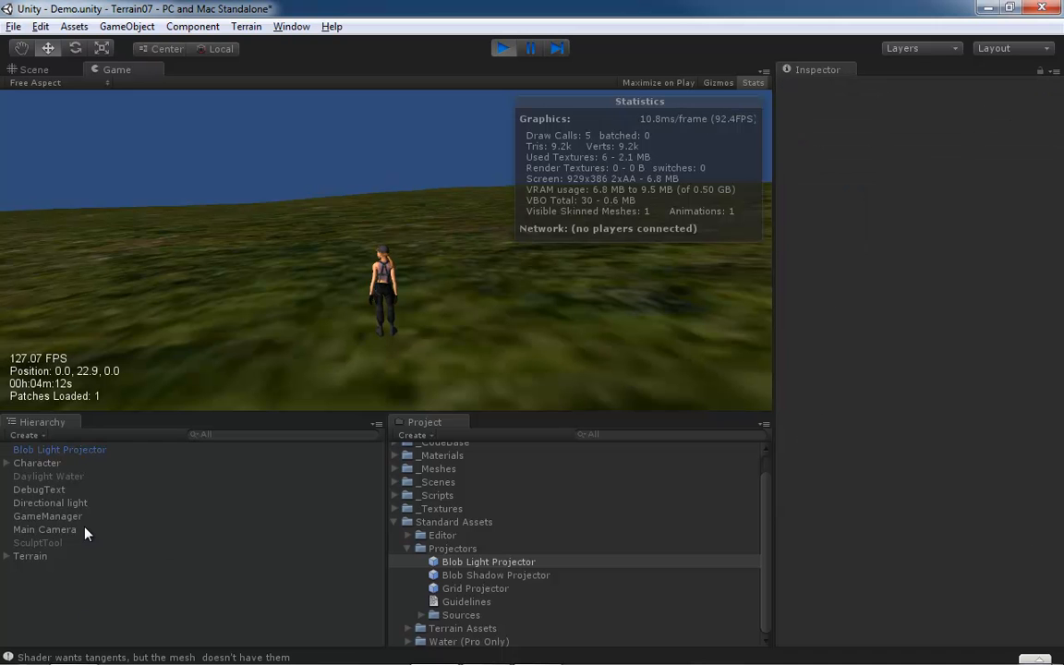
{"action": "left_click", "coordinate": [84, 452]}
{"action": "key", "text": "Delete"}
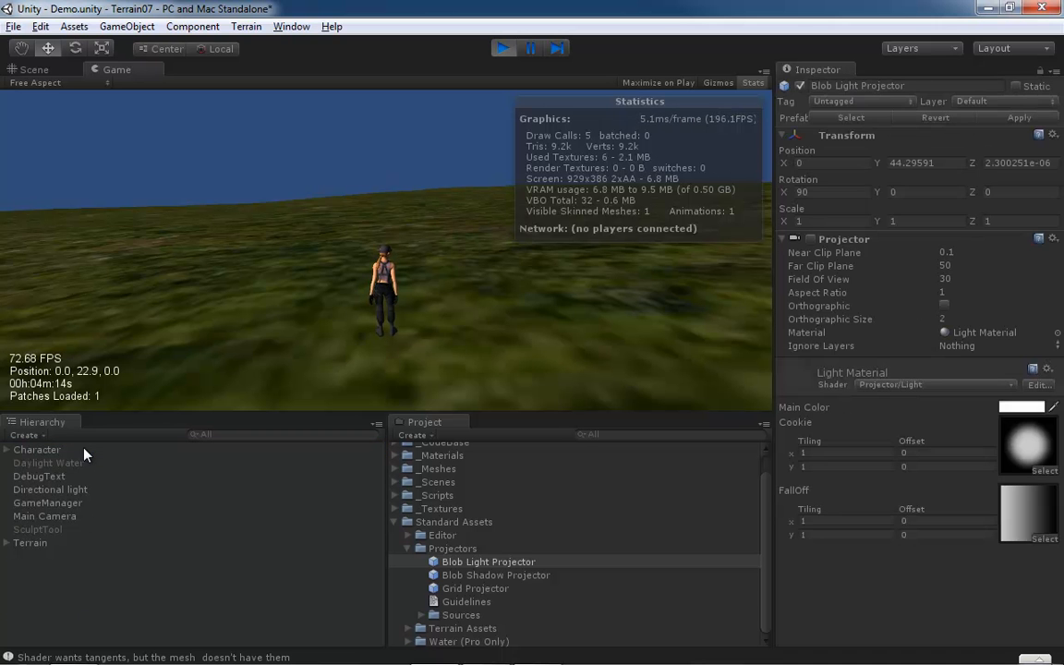
Add the Blob Shadow Projector prefab from Standard Assets/Projectors to the scene and set its Y position to 25
{"action": "left_click_drag", "start_coordinate": [434, 574], "coordinate": [51, 585]}
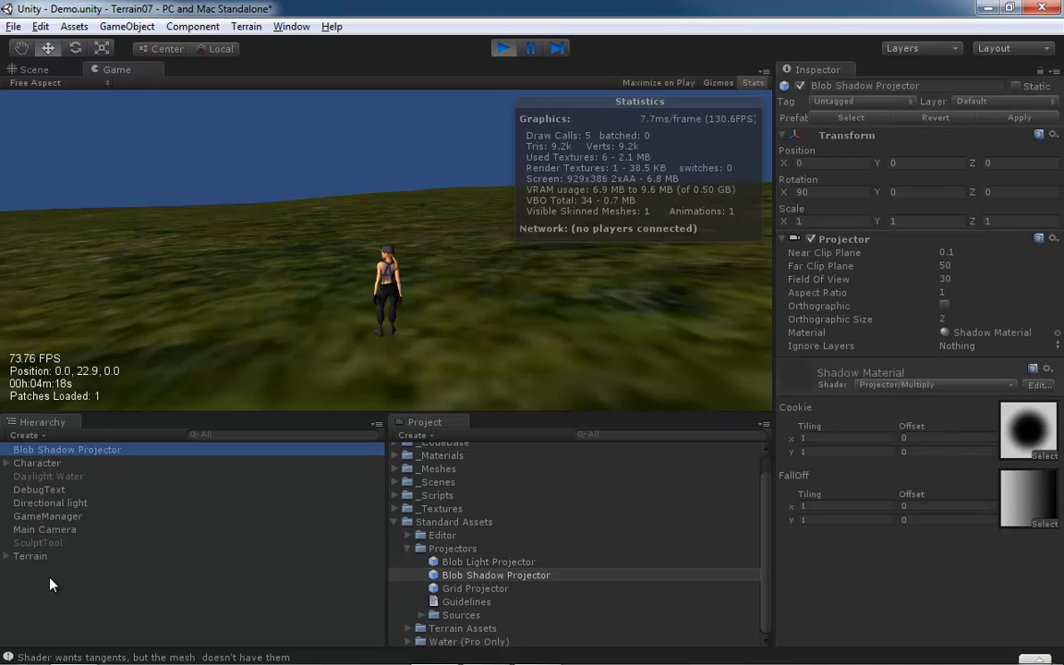
{"action": "left_click", "coordinate": [84, 450]}
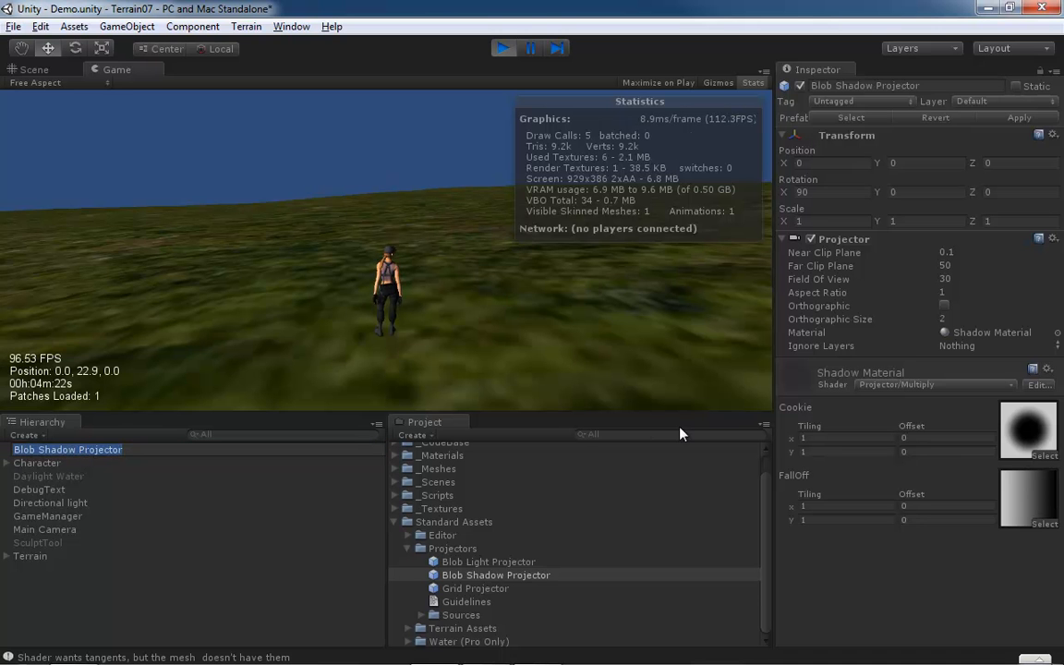
{"action": "left_click", "coordinate": [899, 163]}
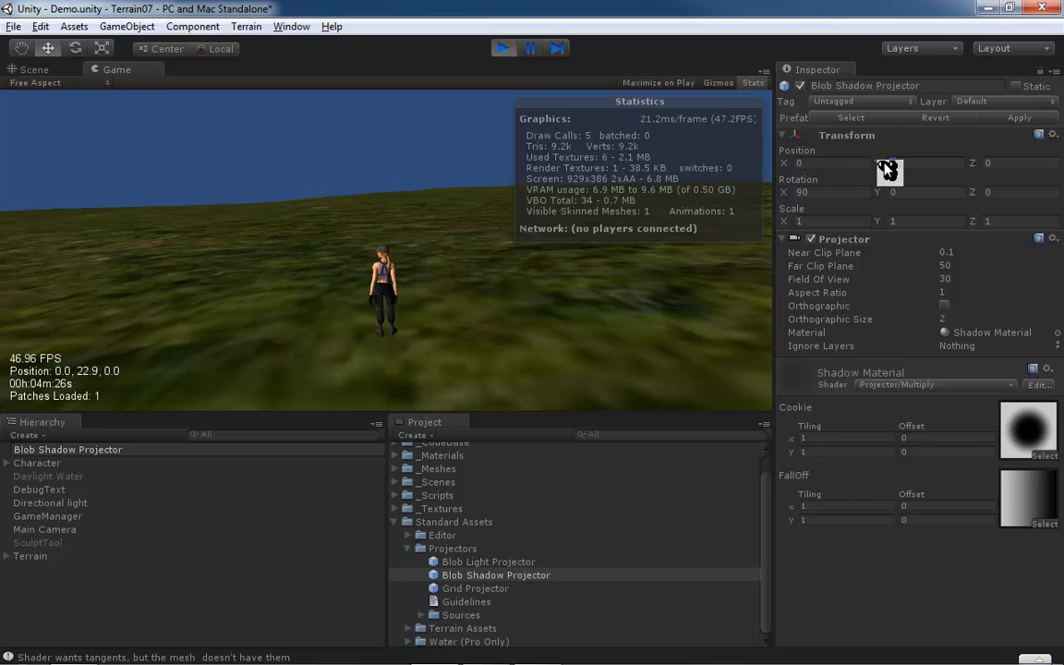
{"action": "type", "text": "25"}
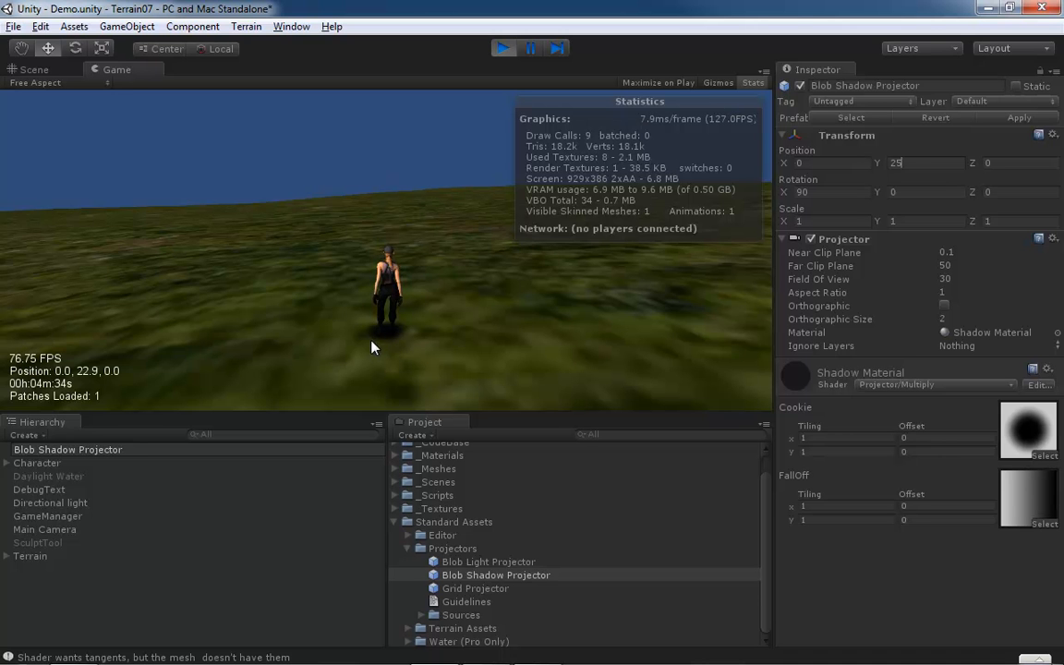
{"action": "right_click", "coordinate": [332, 332]}
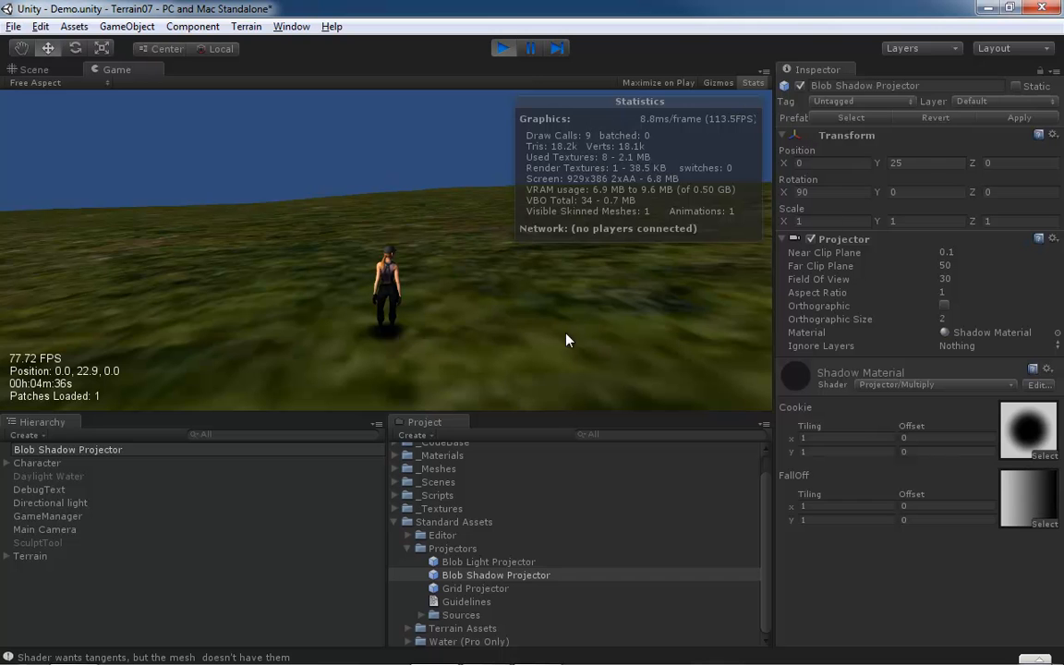
Raise the Blob Shadow Projector to a Y position of 35 and enable its Orthographic option
{"action": "left_click_drag", "start_coordinate": [884, 171], "coordinate": [937, 164]}
{"action": "left_click", "coordinate": [884, 168]}
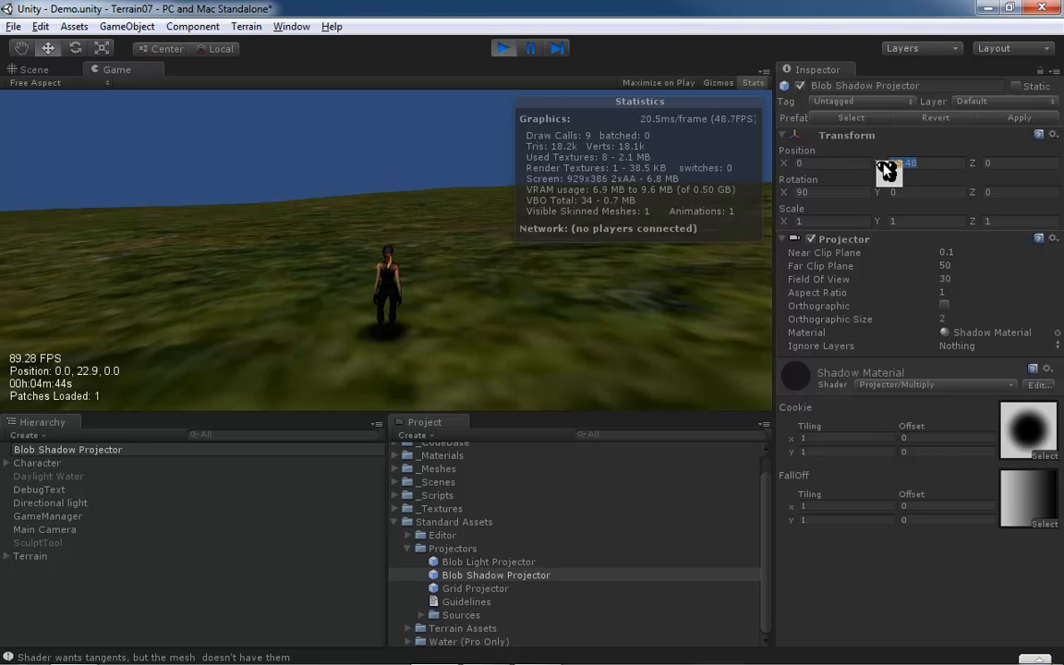
{"action": "type", "text": "35"}
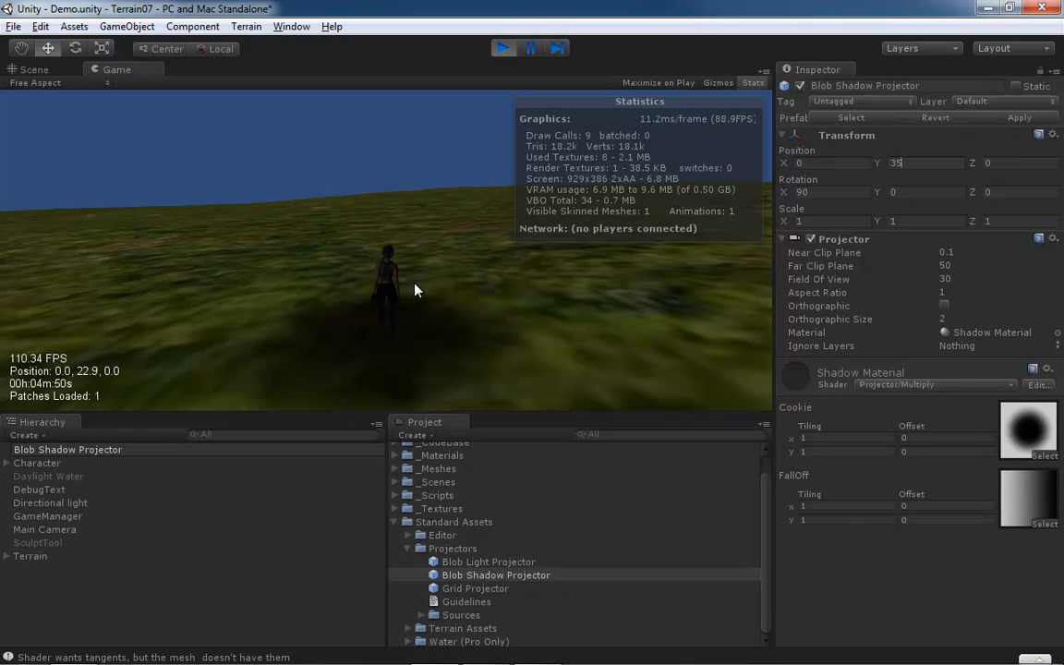
{"action": "left_click", "coordinate": [945, 306]}
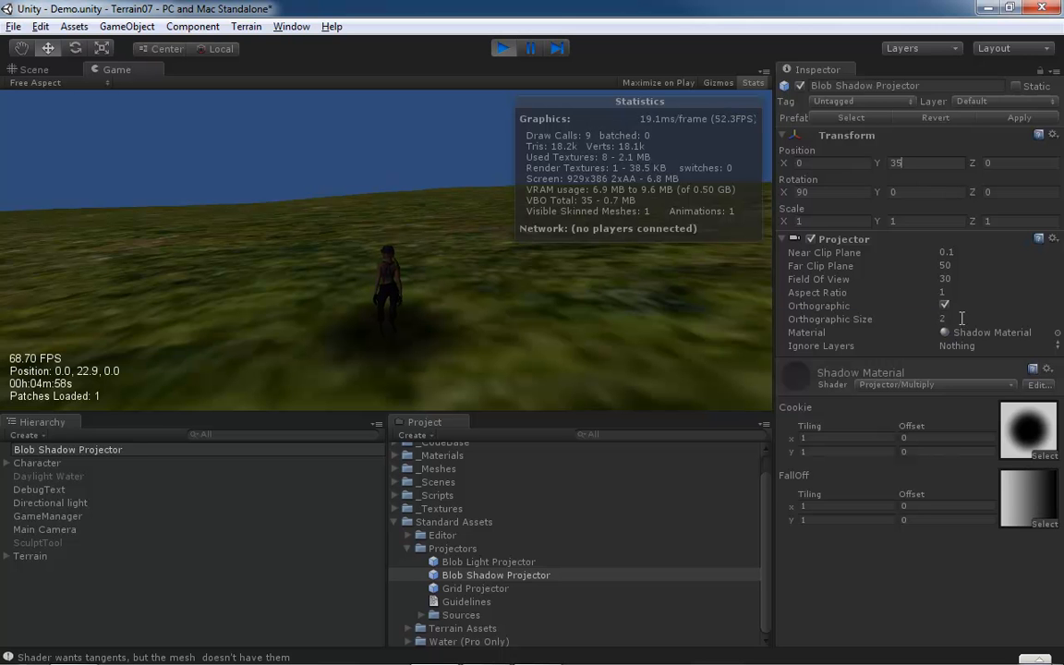
Make the Blob Shadow Projector a child of the Character object
{"action": "left_click", "coordinate": [917, 321]}
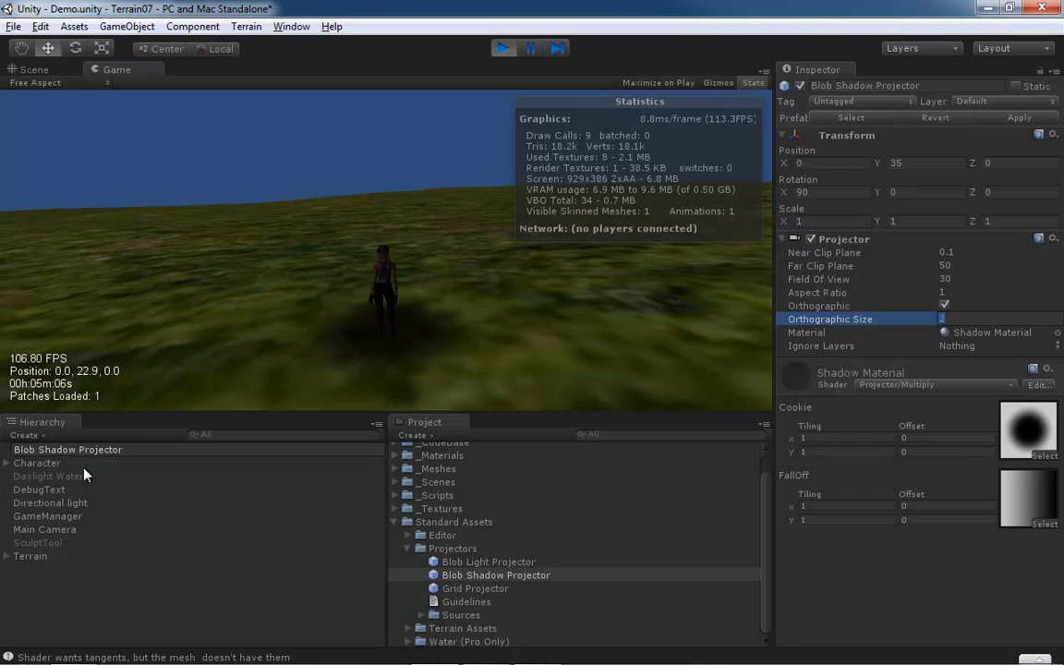
{"action": "left_click", "coordinate": [70, 602]}
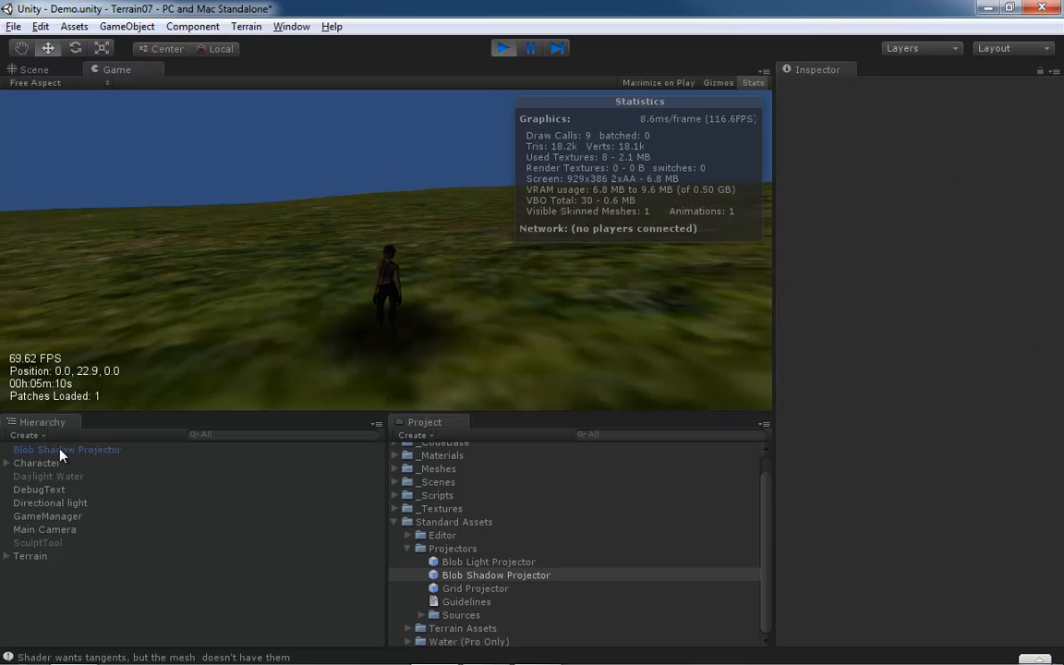
{"action": "mouse_move", "coordinate": [64, 453]}
{"action": "left_mouse_down"}
{"action": "mouse_move", "coordinate": [60, 473]}
{"action": "mouse_move", "coordinate": [48, 466]}
{"action": "left_mouse_up"}
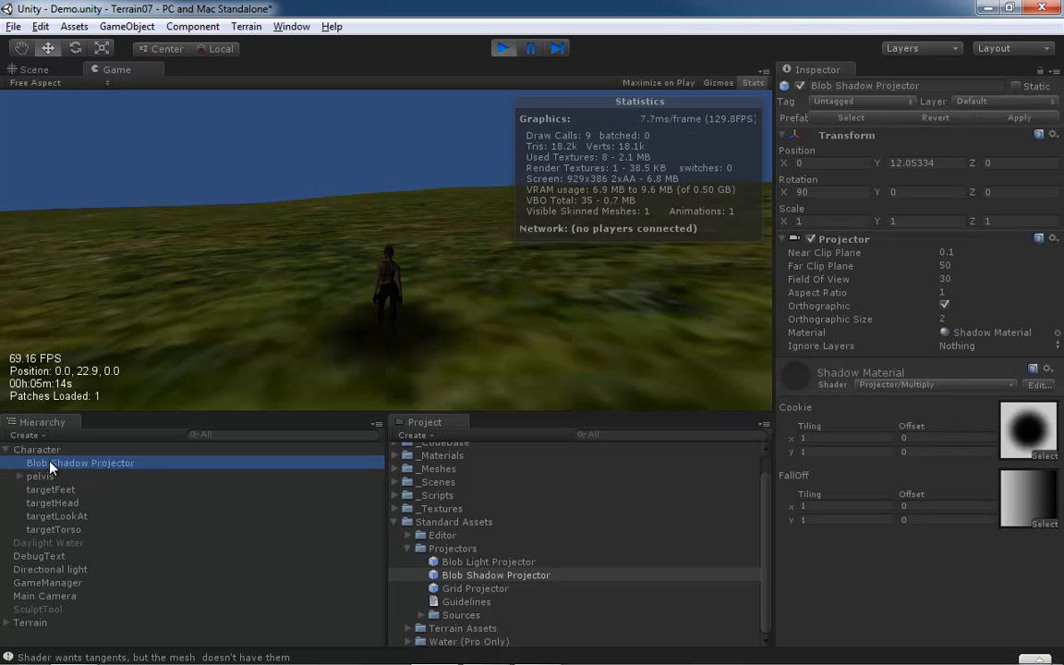
Try Orthographic Size values of 1 and 0.5 on the Blob Shadow Projector, and settle on 0.7
{"action": "left_click", "coordinate": [960, 319]}
{"action": "type", "text": "1"}
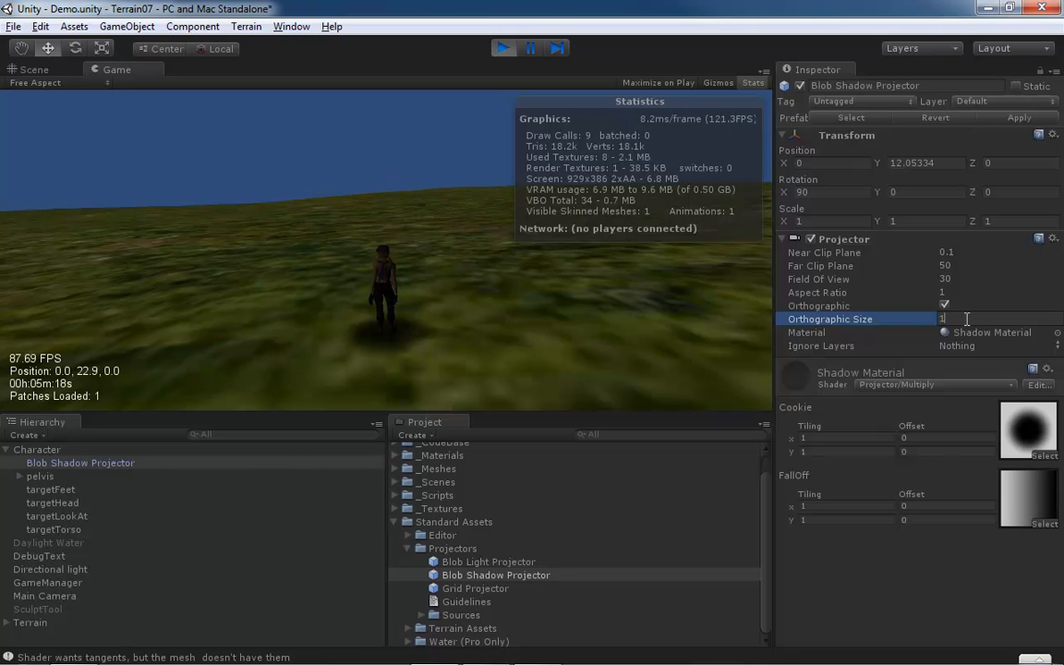
{"action": "key", "text": "BackSpace"}
{"action": "type", "text": "0"}
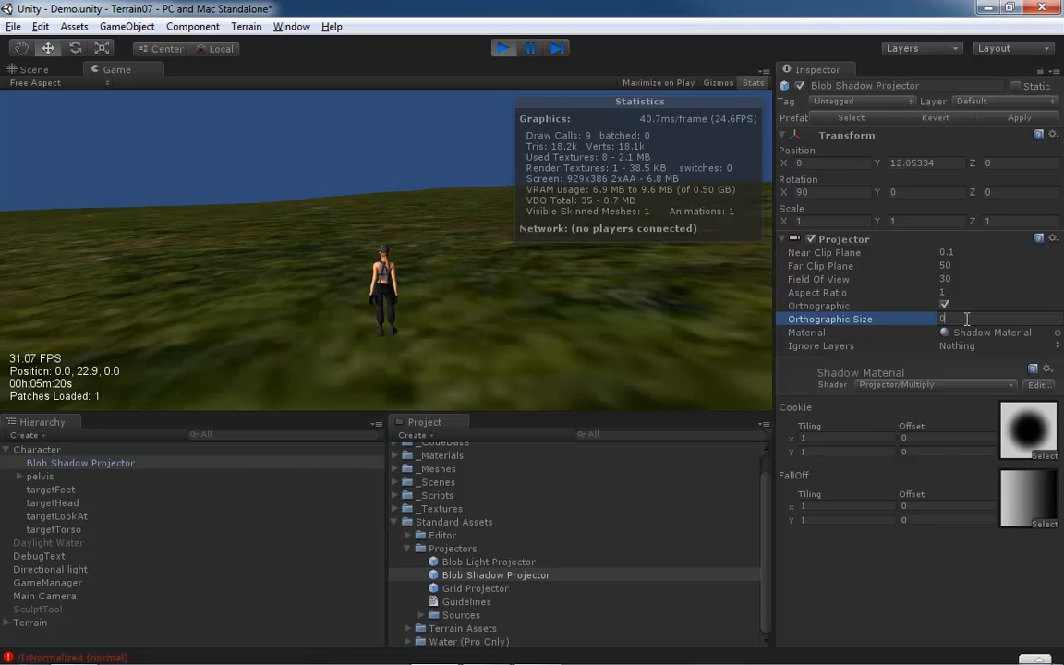
{"action": "type", "text": ".75"}
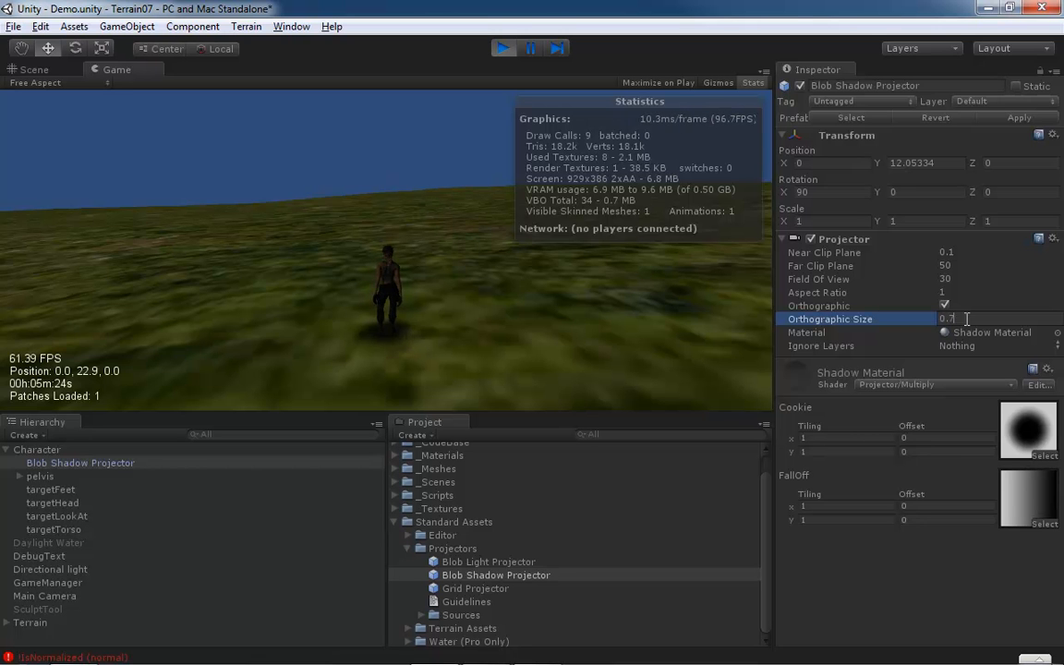
{"action": "key", "text": "BackSpace"}
{"action": "key", "text": "BackSpace"}
{"action": "key", "text": "BackSpace"}
{"action": "type", "text": ".5"}
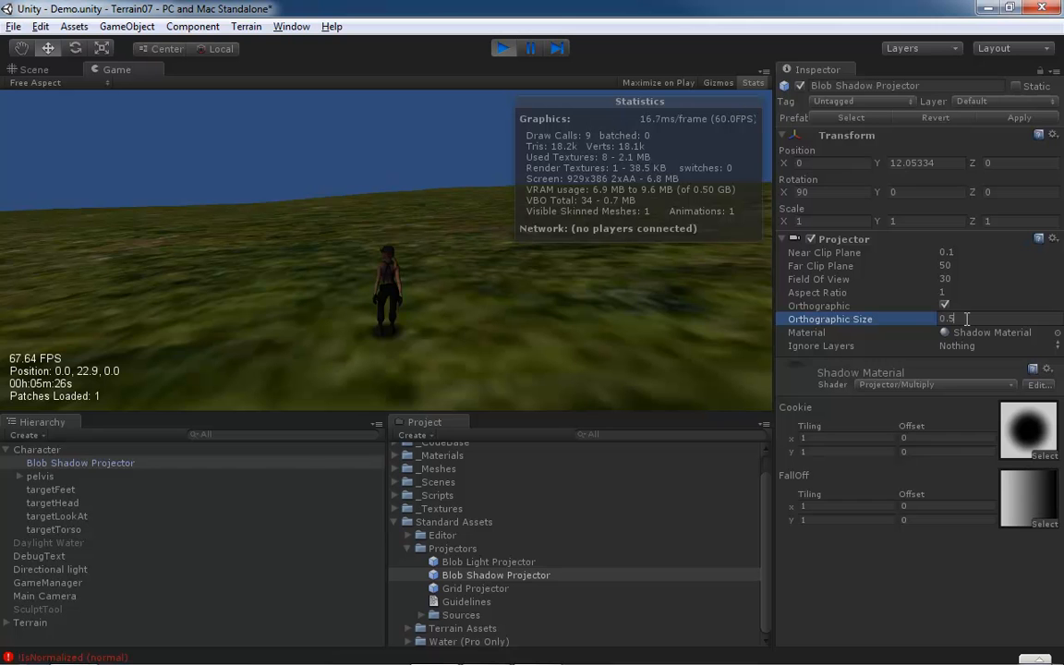
{"action": "key", "text": "BackSpace"}
{"action": "key", "text": "BackSpace"}
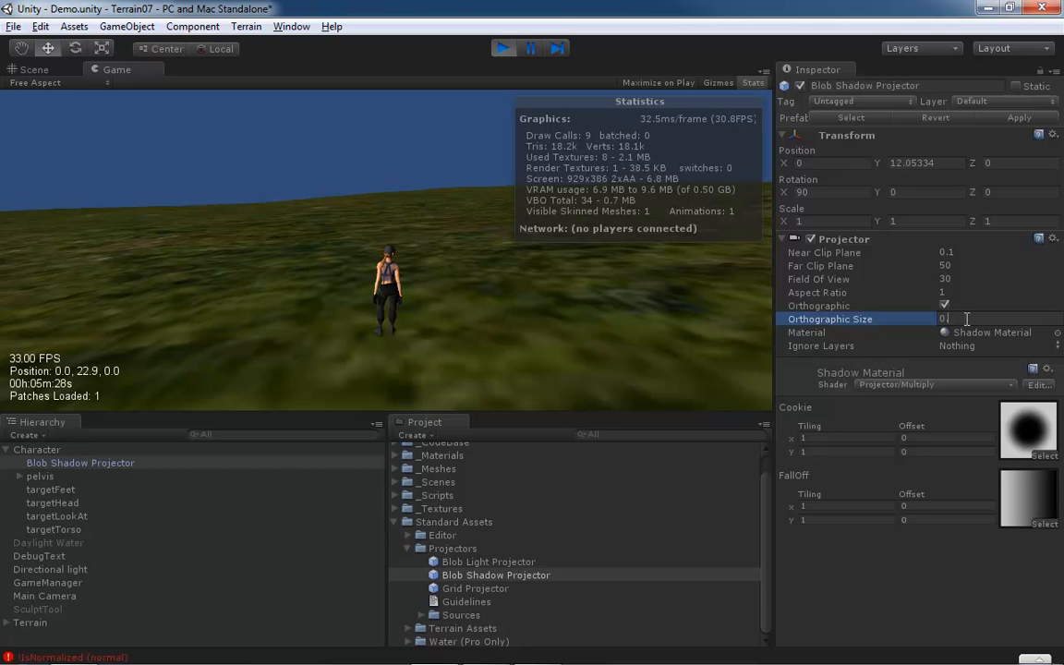
{"action": "type", "text": ".7"}
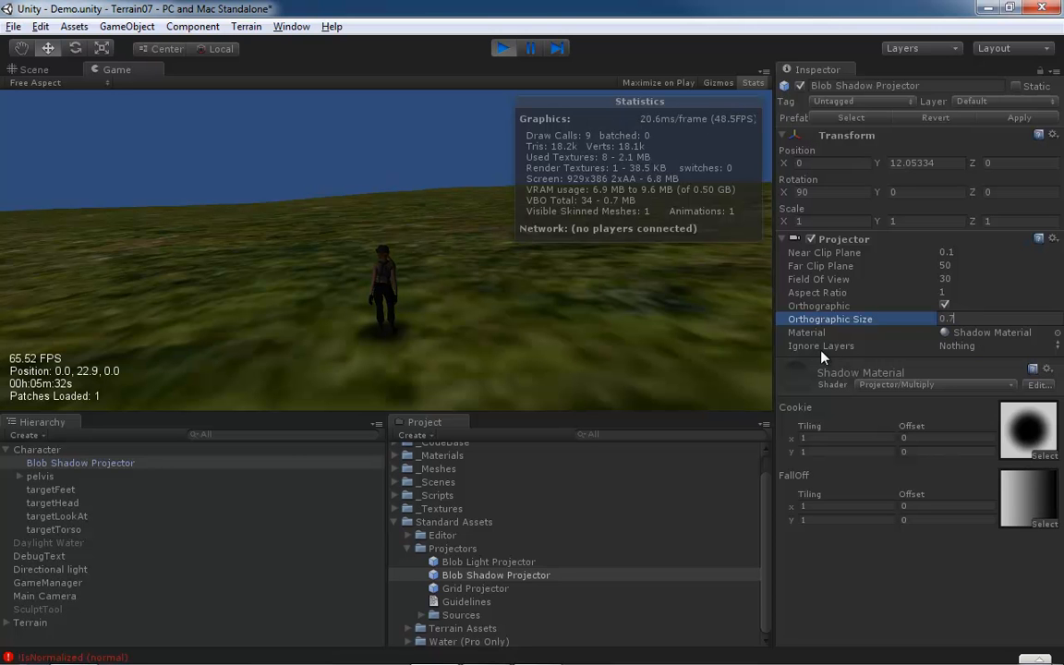
Set the Blob Shadow Projector's Ignore Layers to Everything, and exclude Terrain so the shadow falls only on the terrain
{"action": "left_click", "coordinate": [1057, 348]}
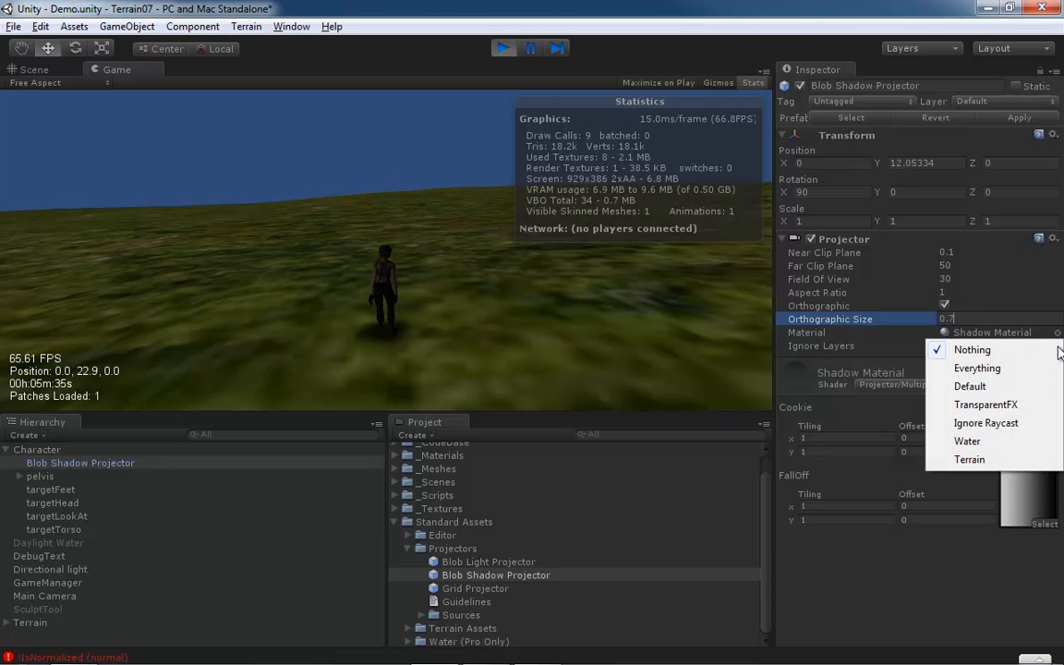
{"action": "left_click", "coordinate": [986, 369]}
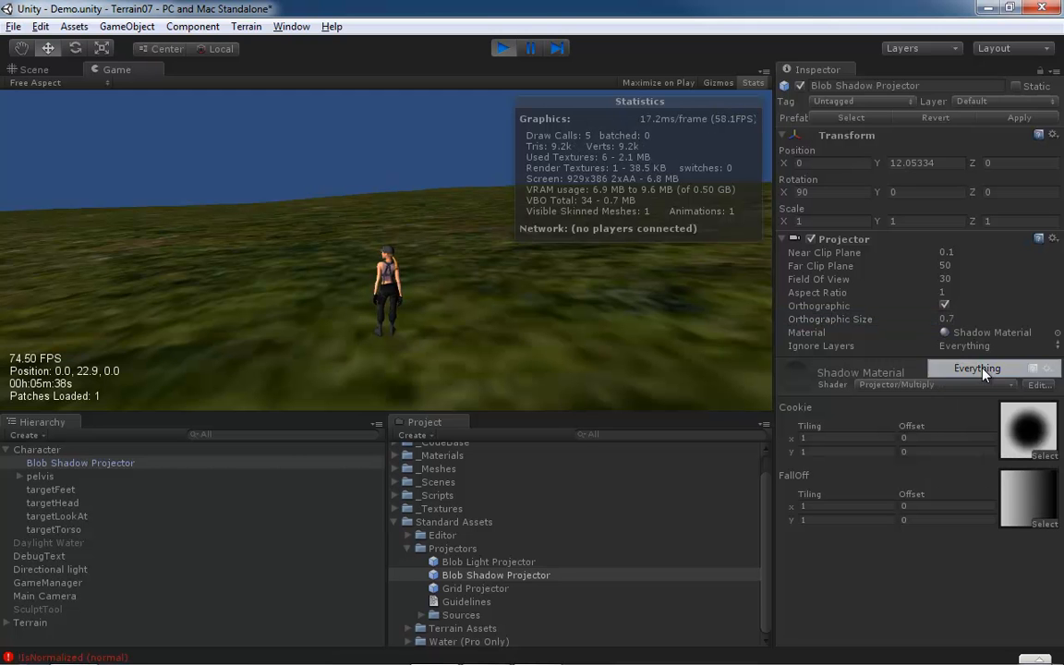
{"action": "left_click", "coordinate": [1057, 349]}
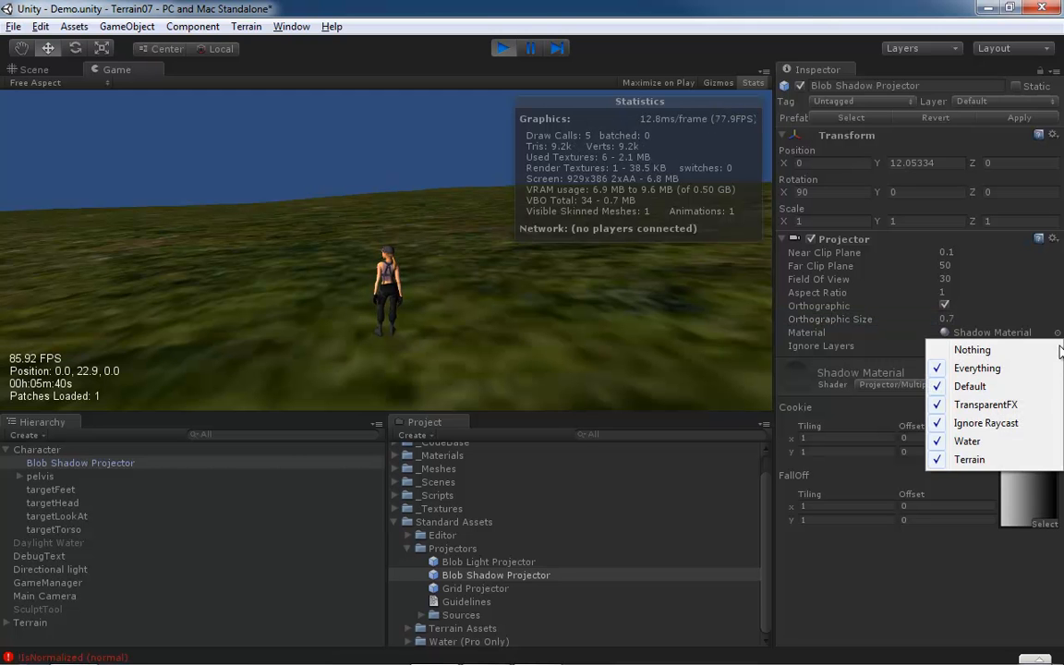
{"action": "left_click", "coordinate": [969, 460]}
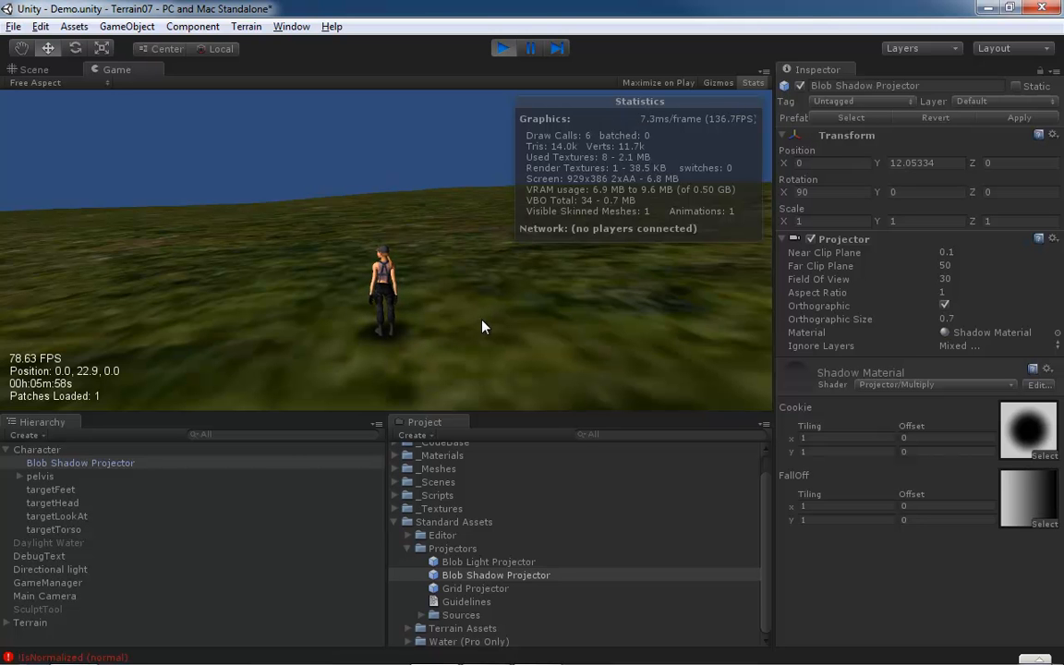
Hide the rendering statistics, and run and jump with the Character in the Game view to check how its shadow follows
{"action": "left_click", "coordinate": [752, 83]}
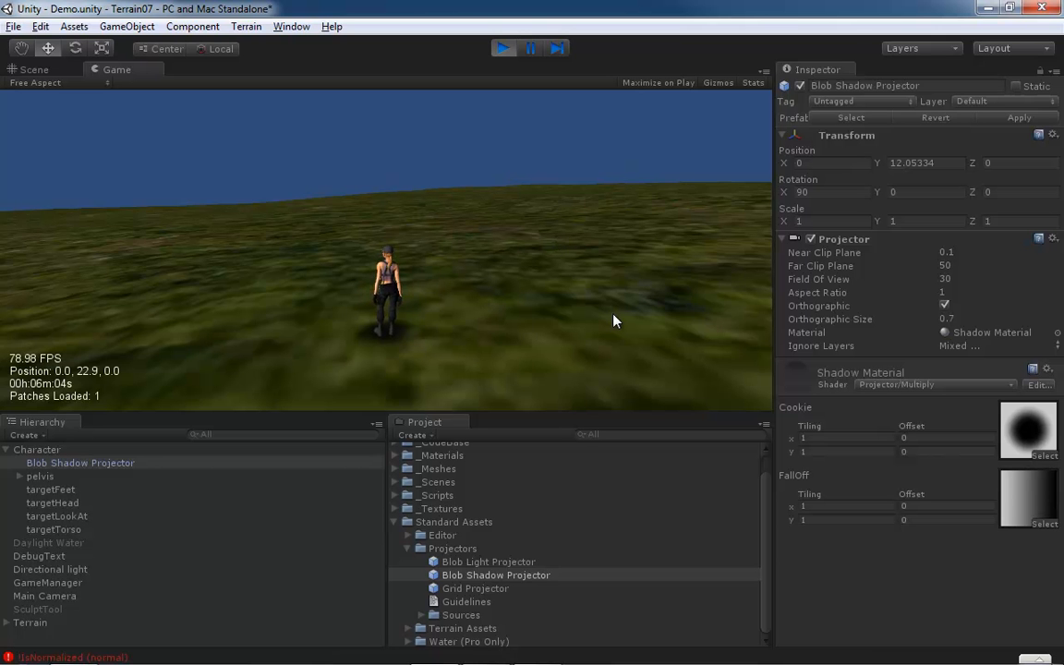
{"action": "key", "text": "w"}
{"action": "right_click_drag", "start_coordinate": [616, 321], "coordinate": [386, 242]}
{"action": "scroll", "coordinate": [386, 237], "scroll_direction": "down", "scroll_amount": 3}
{"action": "key", "text": "space"}
{"action": "key", "text": "space"}
{"action": "key", "text": "space"}
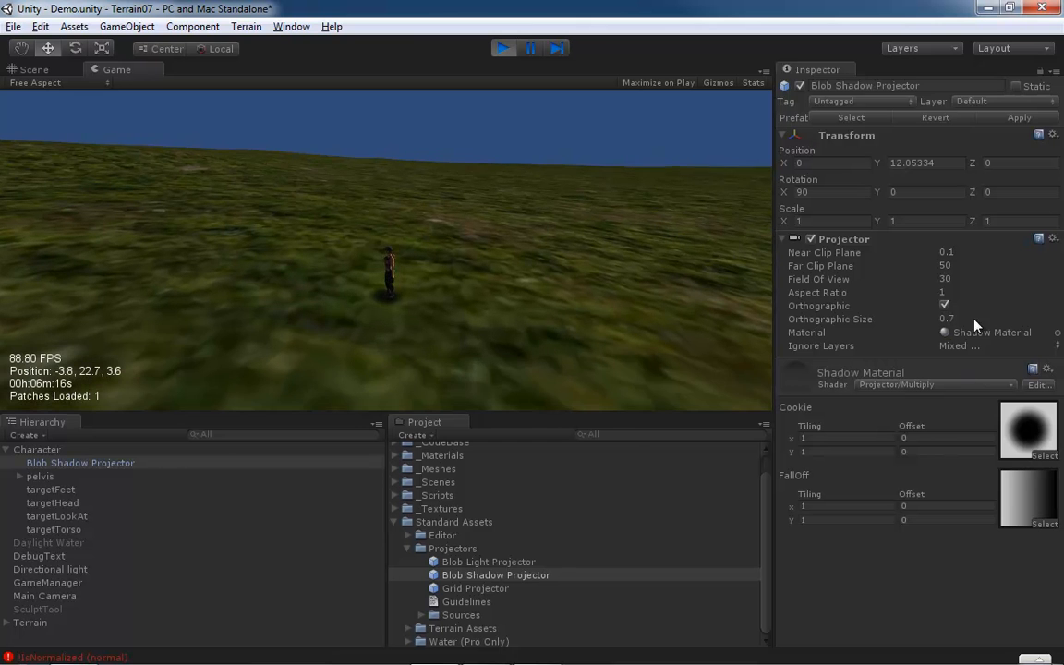
Disable Orthographic on the Blob Shadow Projector and set its Y position to 3, after trying 2
{"action": "left_click", "coordinate": [944, 306]}
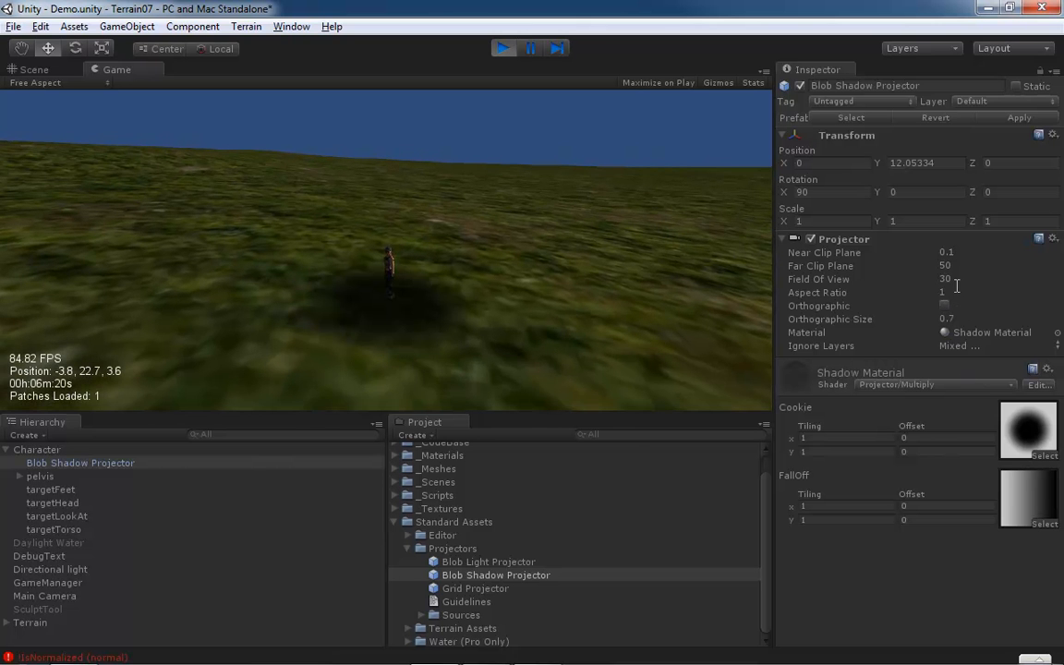
{"action": "left_click", "coordinate": [935, 164]}
{"action": "type", "text": "2"}
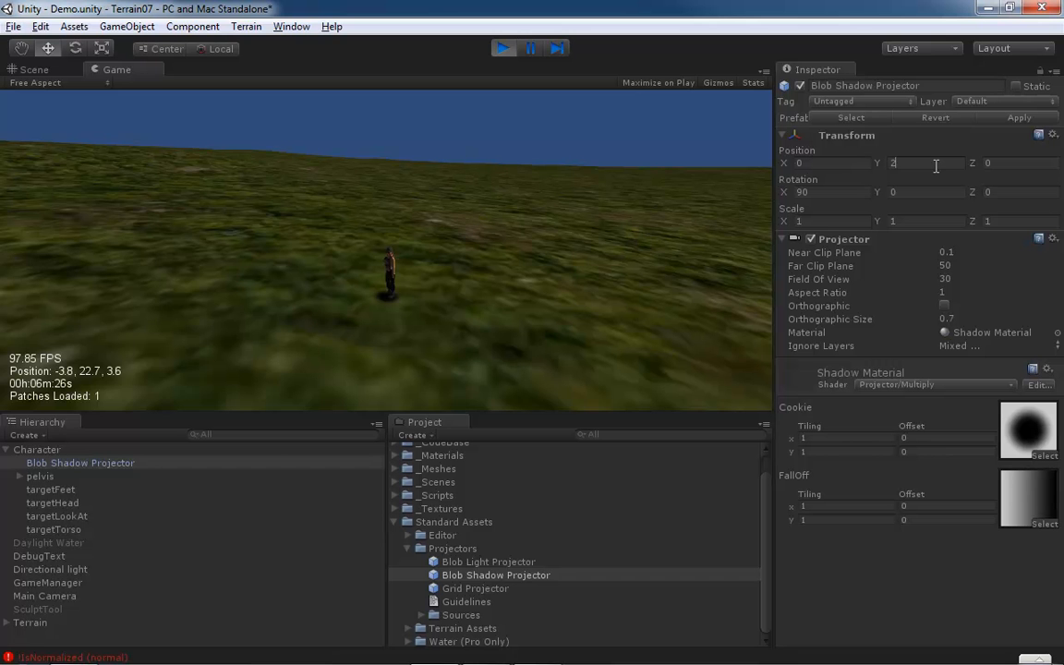
{"action": "key", "text": "BackSpace"}
{"action": "type", "text": "3"}
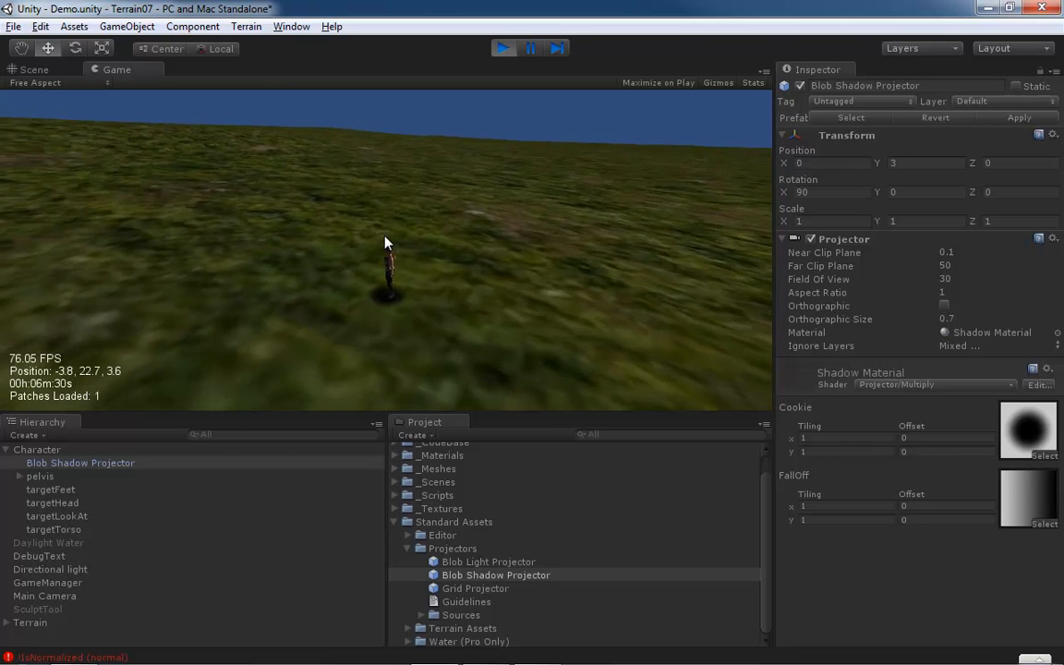
Run and jump with the Character across the terrain to check how the non-orthographic blob shadow changes with height
{"action": "type", "text": "w"}
{"action": "key", "text": "space"}
{"action": "key", "text": "w"}
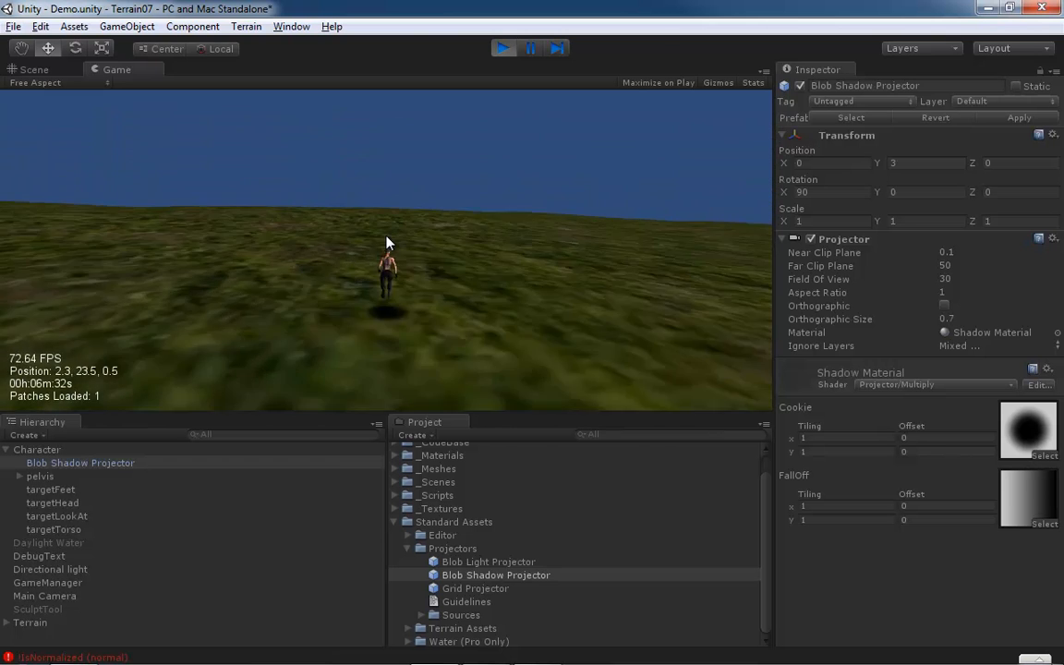
{"action": "key", "text": "space"}
{"action": "key", "text": "a"}
{"action": "key", "text": "w"}
{"action": "key", "text": "space"}
{"action": "key", "text": "a"}
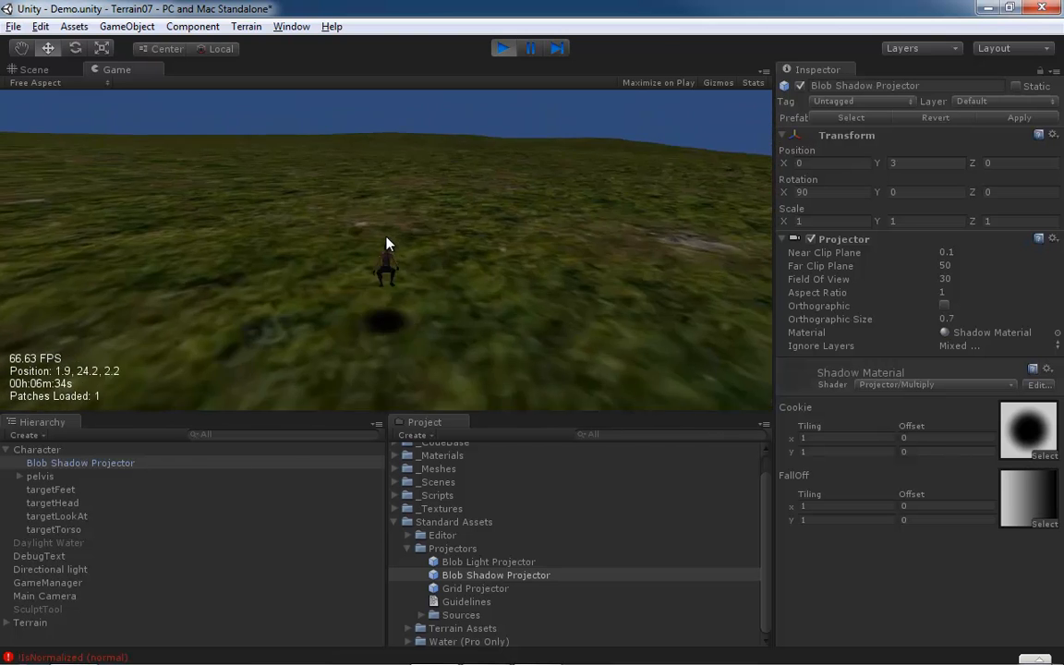
{"action": "key", "text": "space"}
{"action": "key", "text": "w"}
{"action": "key", "text": "space"}
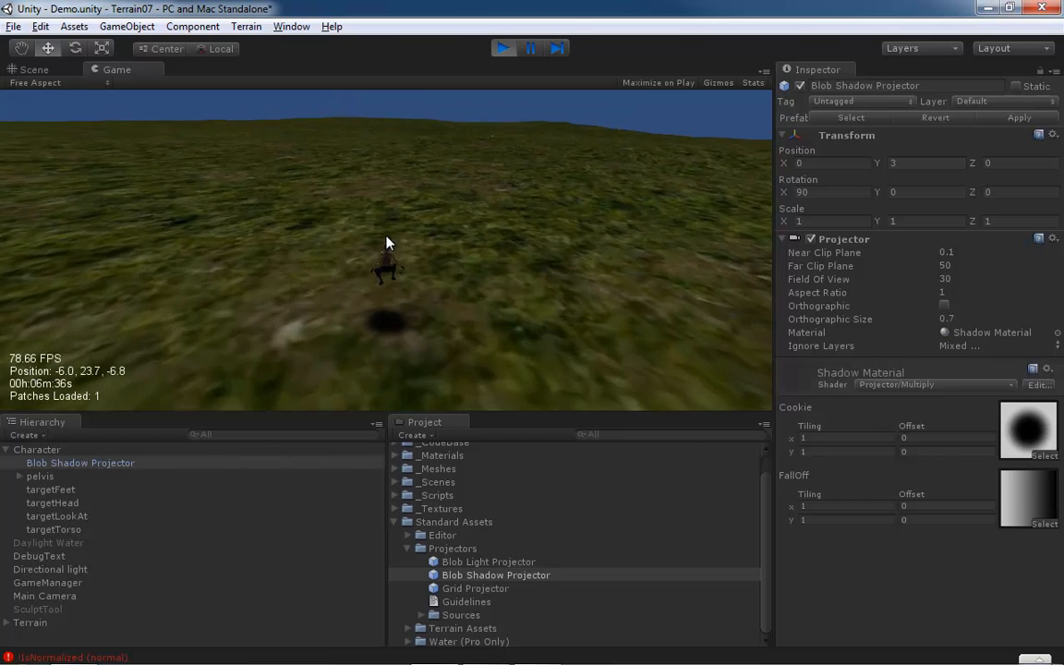
{"action": "key", "text": "space"}
{"action": "key", "text": "w"}
{"action": "key", "text": "space"}
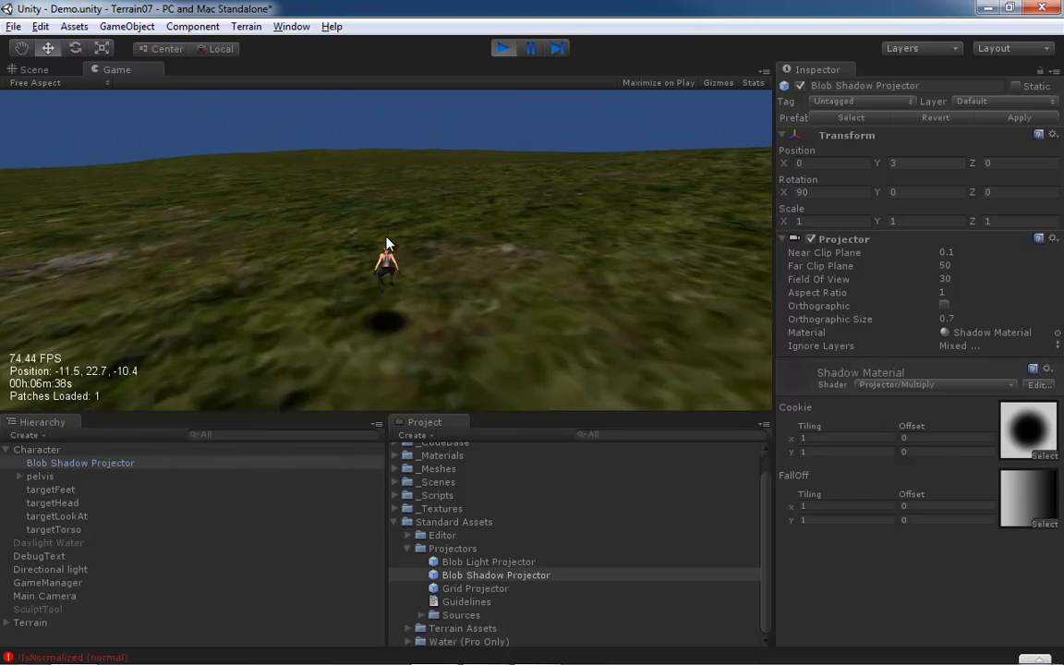
{"action": "key", "text": "space"}
{"action": "key", "text": "w"}
{"action": "key", "text": "space"}
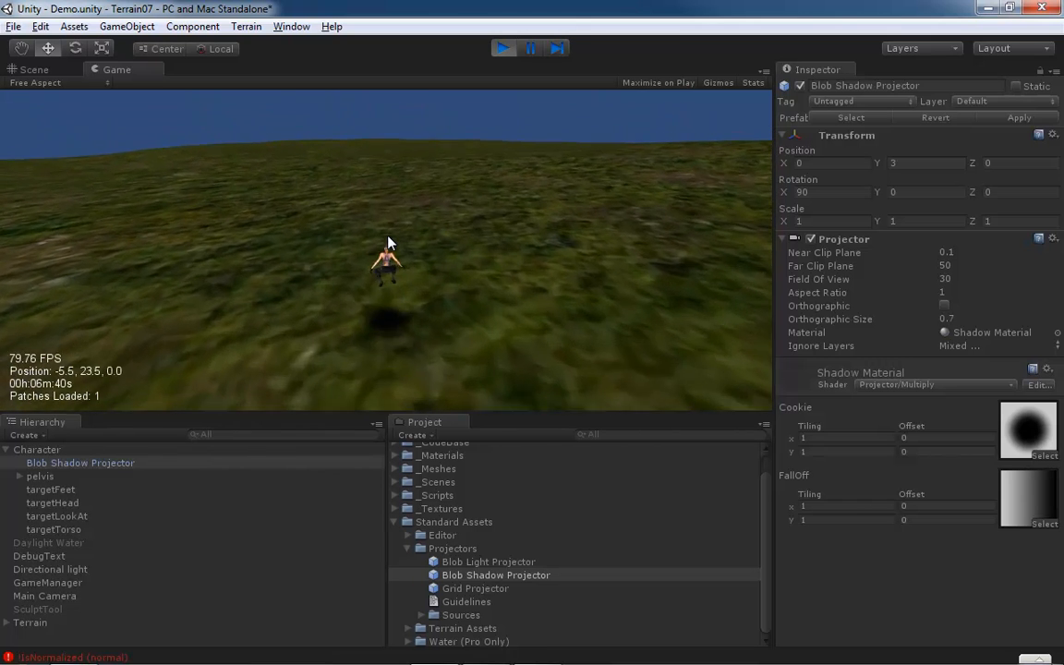
{"action": "key", "text": "space"}
{"action": "key", "text": "s"}
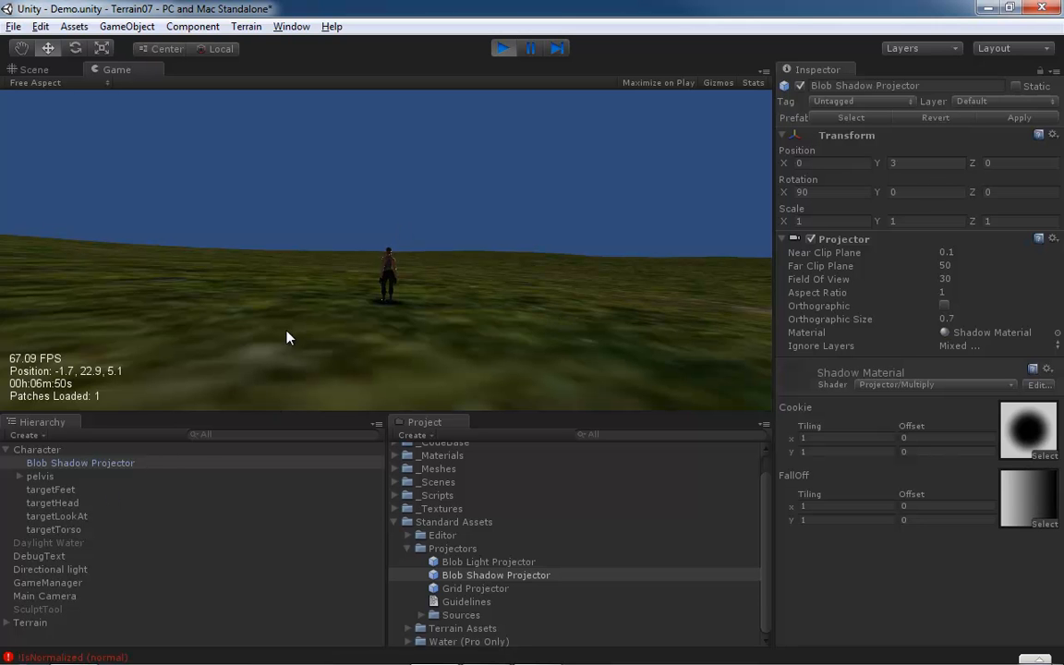
Delete the Blob Shadow Projector from the Character and activate the SculptTool object
{"action": "left_click", "coordinate": [116, 465]}
{"action": "key", "text": "Delete"}
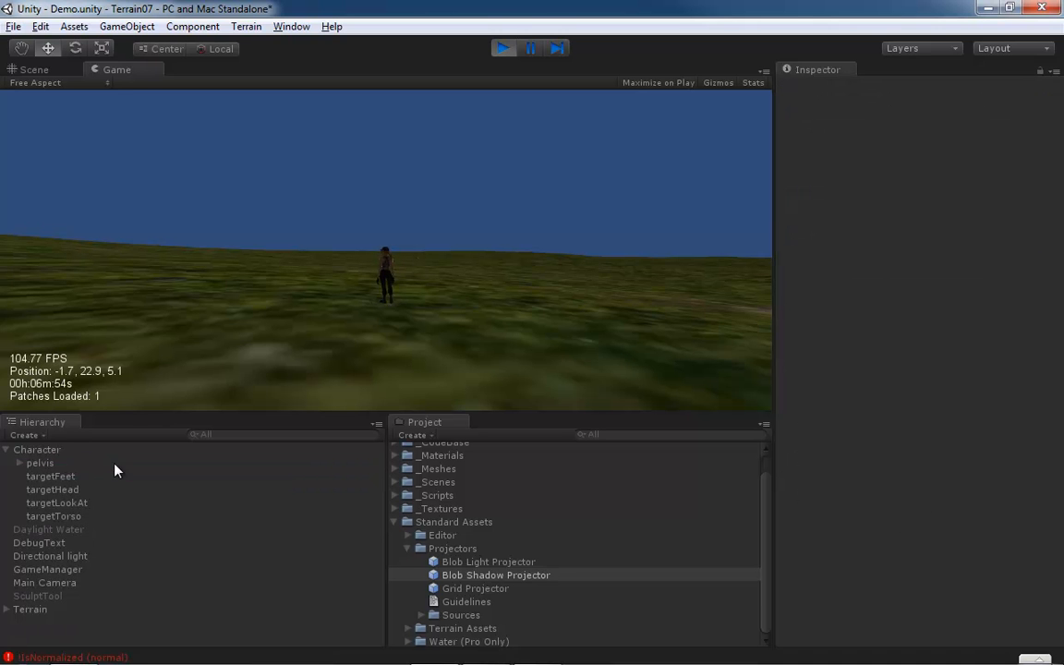
{"action": "left_click", "coordinate": [48, 596]}
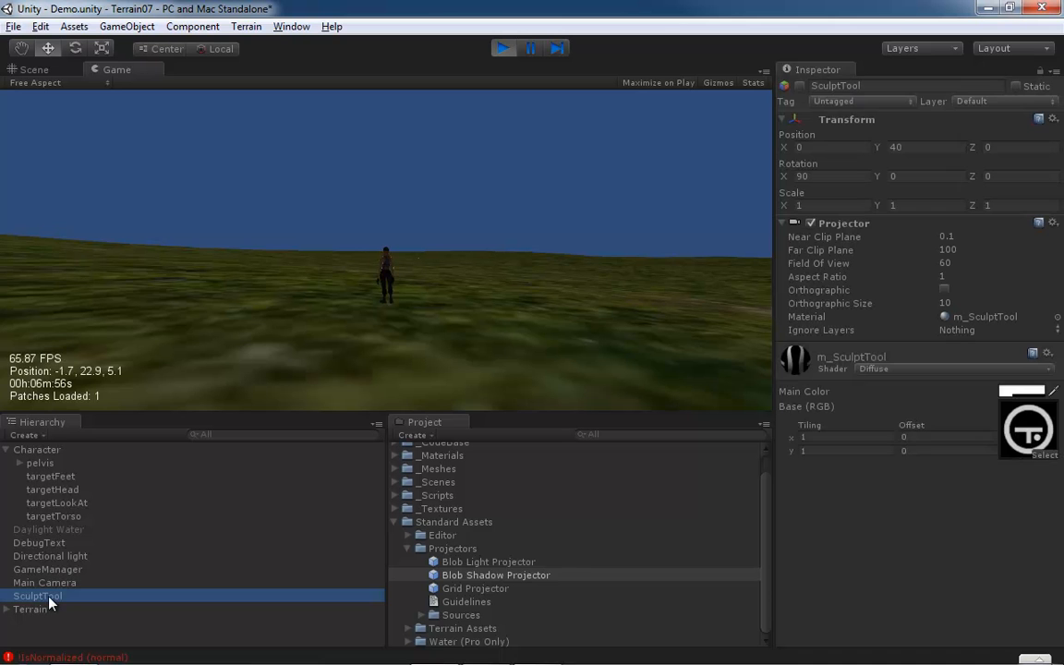
{"action": "left_click", "coordinate": [799, 86]}
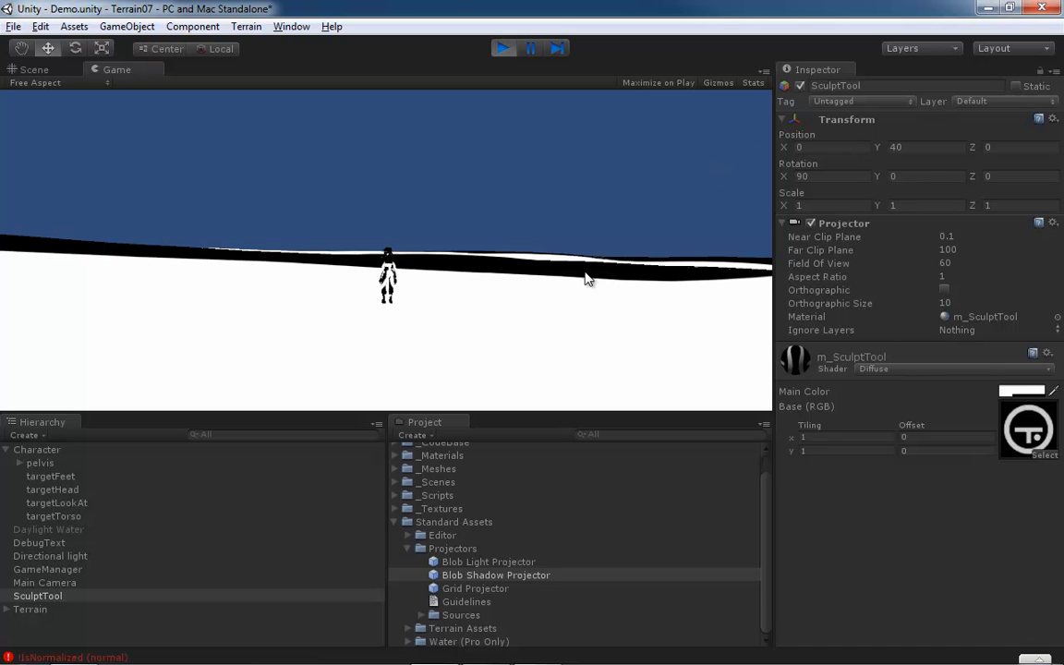
Inspect the SculptTool projection in the Scene view and change the m_SculptTool material's shader to Projector/Light
{"action": "key", "text": "alt"}
{"action": "left_click", "coordinate": [34, 69]}
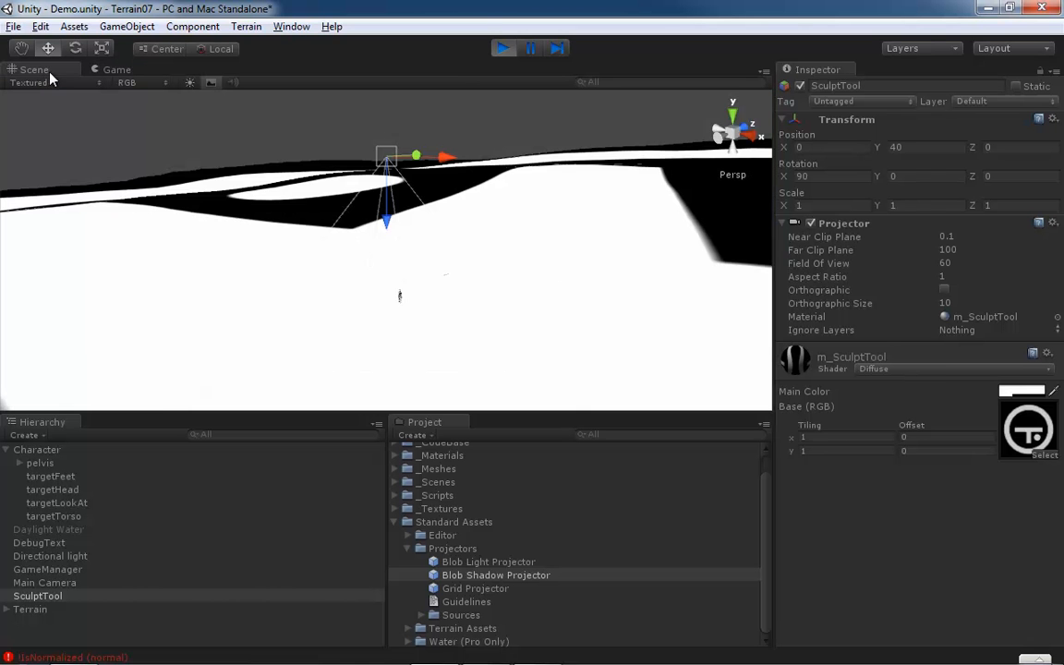
{"action": "mouse_move", "coordinate": [207, 166]}
{"action": "left_mouse_down", "text": "alt"}
{"action": "mouse_move", "coordinate": [442, 205]}
{"action": "mouse_move", "coordinate": [492, 290]}
{"action": "mouse_move", "coordinate": [414, 345]}
{"action": "mouse_move", "coordinate": [416, 314]}
{"action": "left_mouse_up", "text": "alt"}
{"action": "scroll", "coordinate": [417, 311], "scroll_direction": "down", "scroll_amount": 5, "text": "alt"}
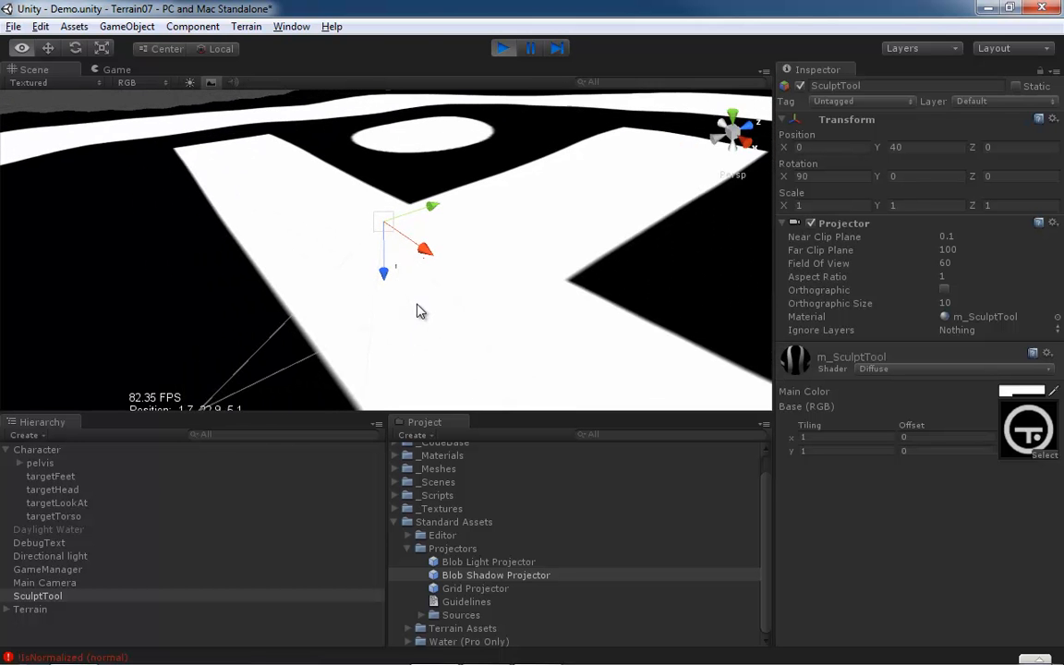
{"action": "left_click_drag", "start_coordinate": [465, 330], "coordinate": [460, 289], "text": "alt"}
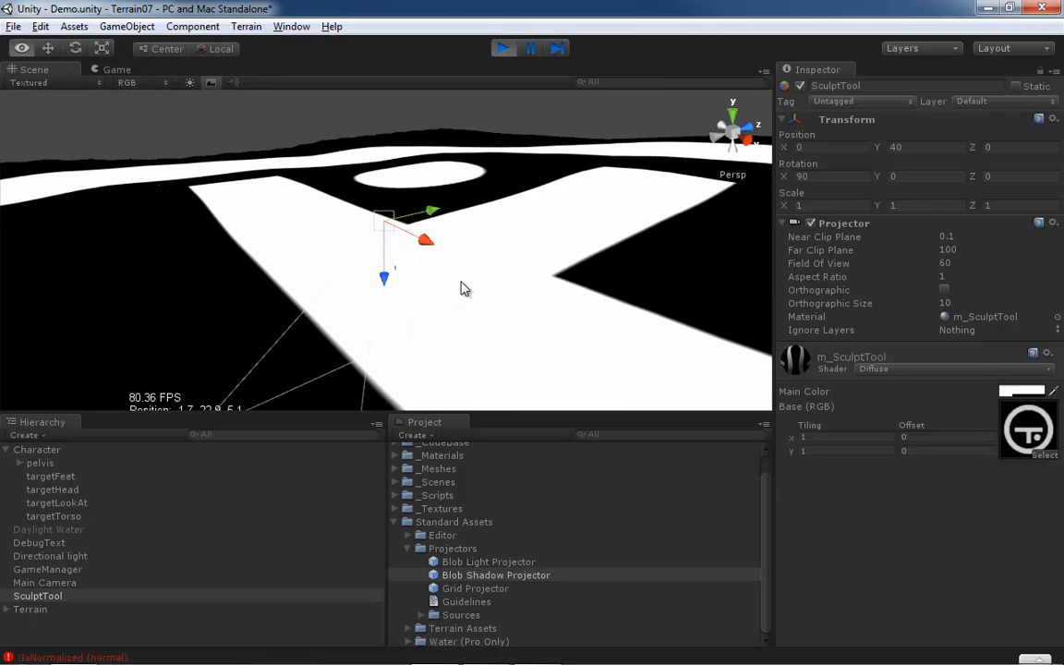
{"action": "left_click", "coordinate": [1049, 369]}
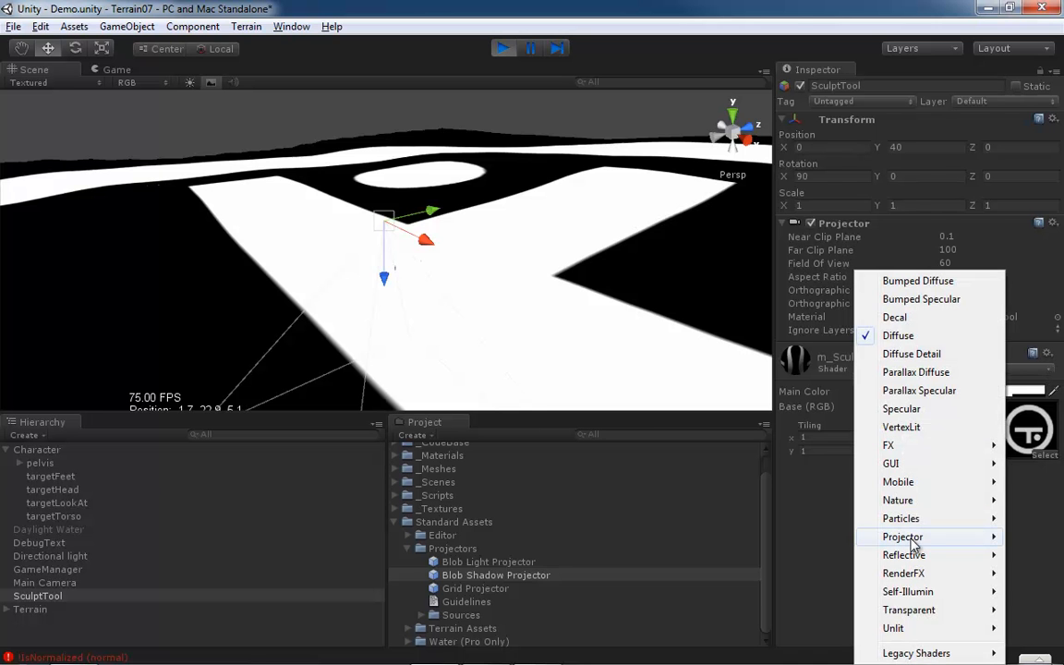
{"action": "mouse_move", "coordinate": [910, 539]}
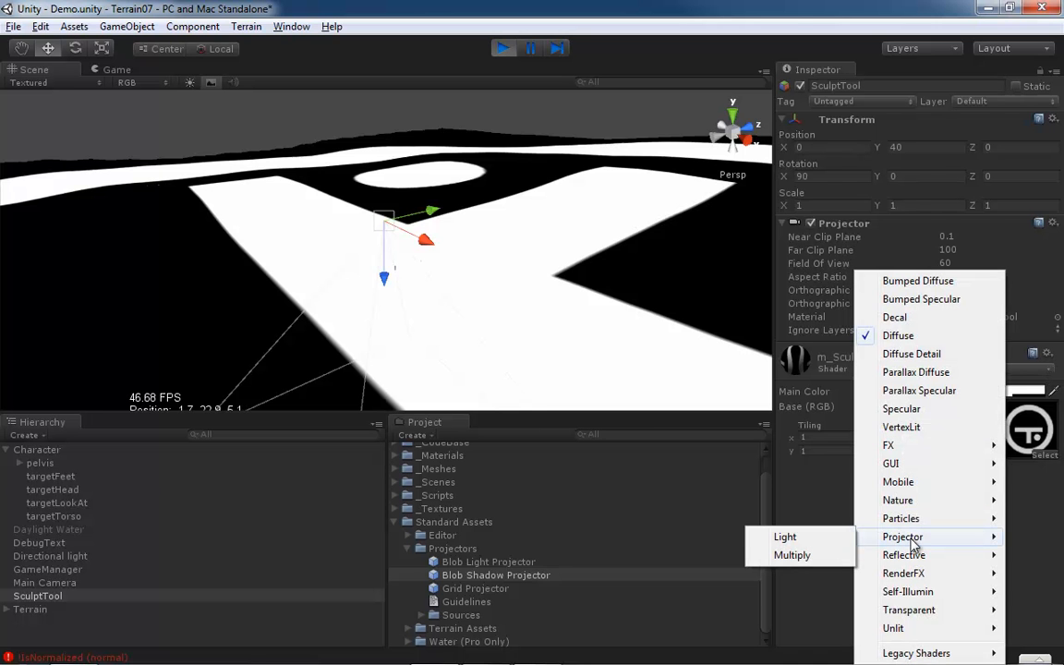
{"action": "left_click", "coordinate": [802, 540]}
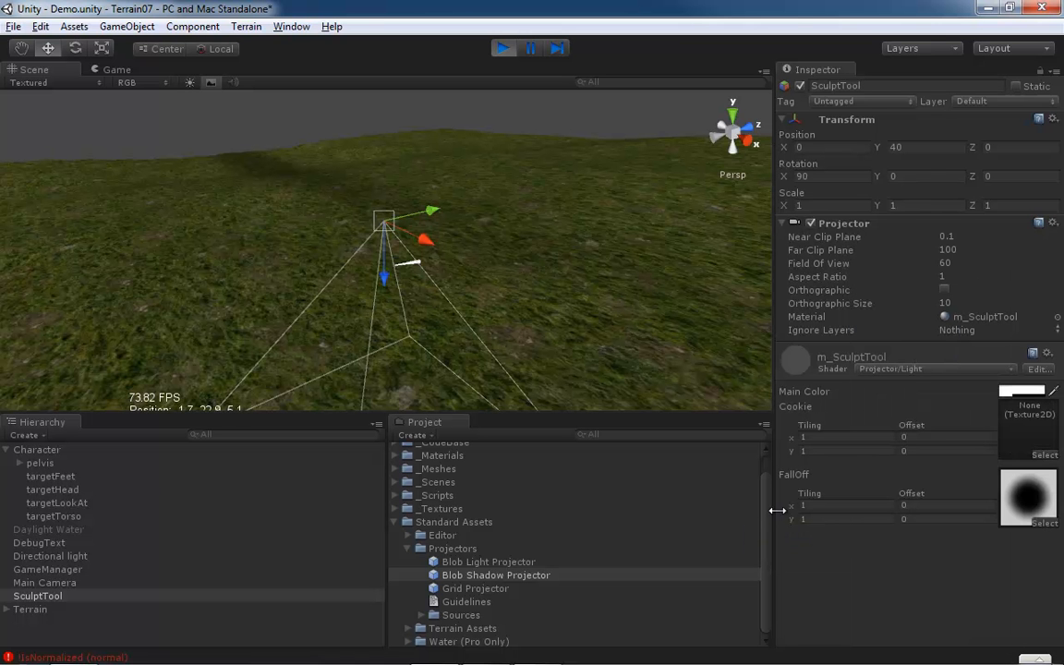
Enable Orthographic on the SculptTool's Projector component
{"action": "left_click_drag", "start_coordinate": [554, 287], "coordinate": [672, 307], "text": "alt"}
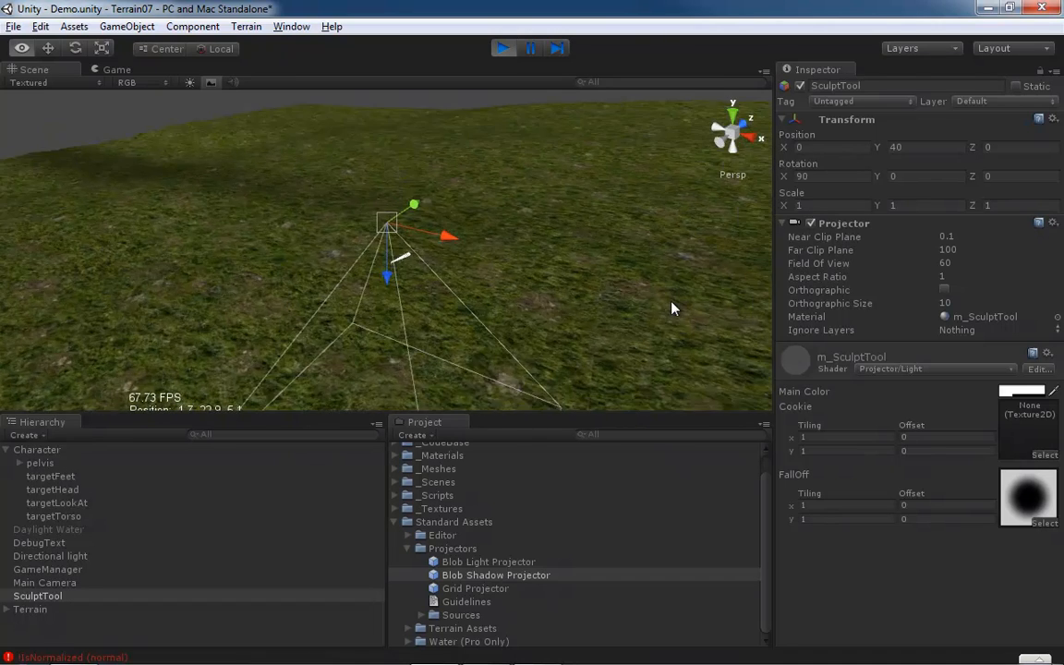
{"action": "left_click", "coordinate": [943, 290]}
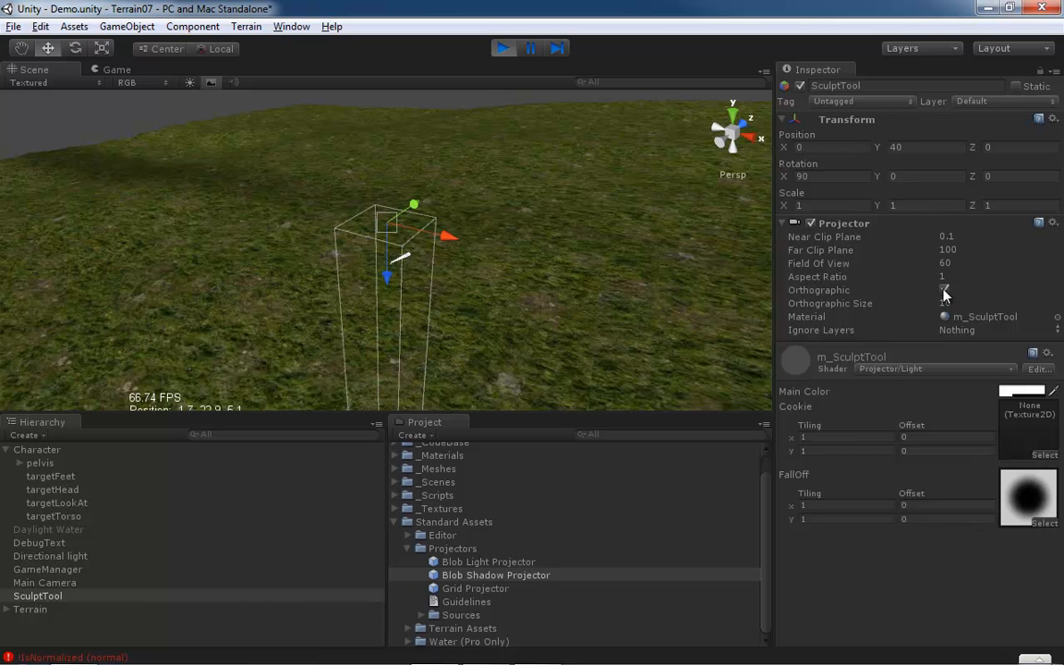
{"action": "scroll", "coordinate": [519, 271], "scroll_direction": "up", "scroll_amount": 4}
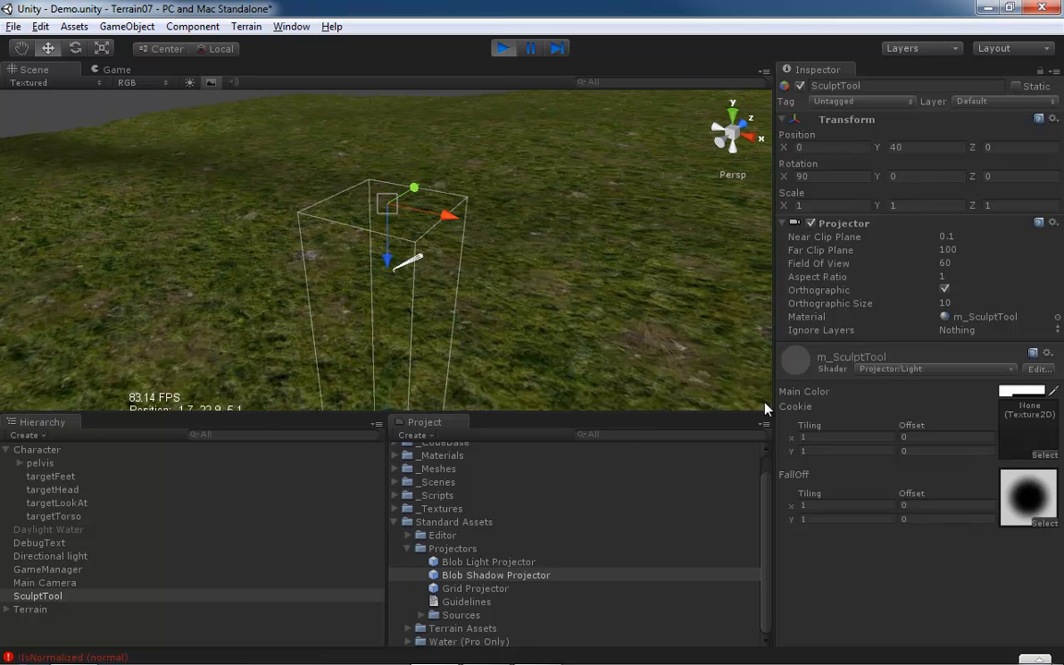
Assign the testPattern texture as the m_SculptTool material's Cookie and the Falloff texture as its FallOff
{"action": "left_click", "coordinate": [1043, 452]}
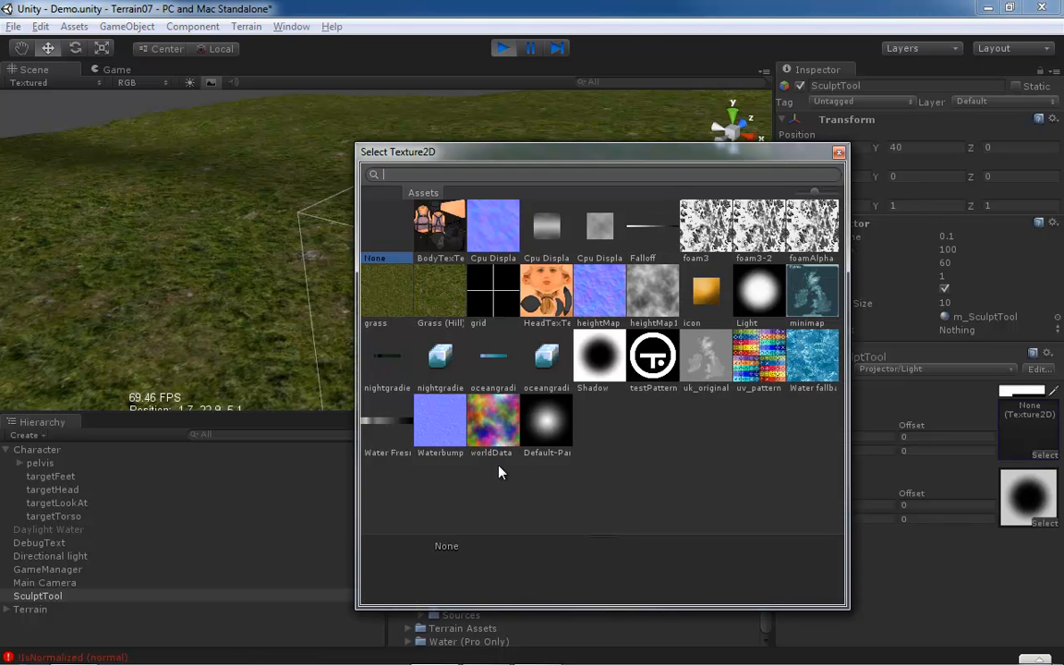
{"action": "left_click", "coordinate": [651, 365]}
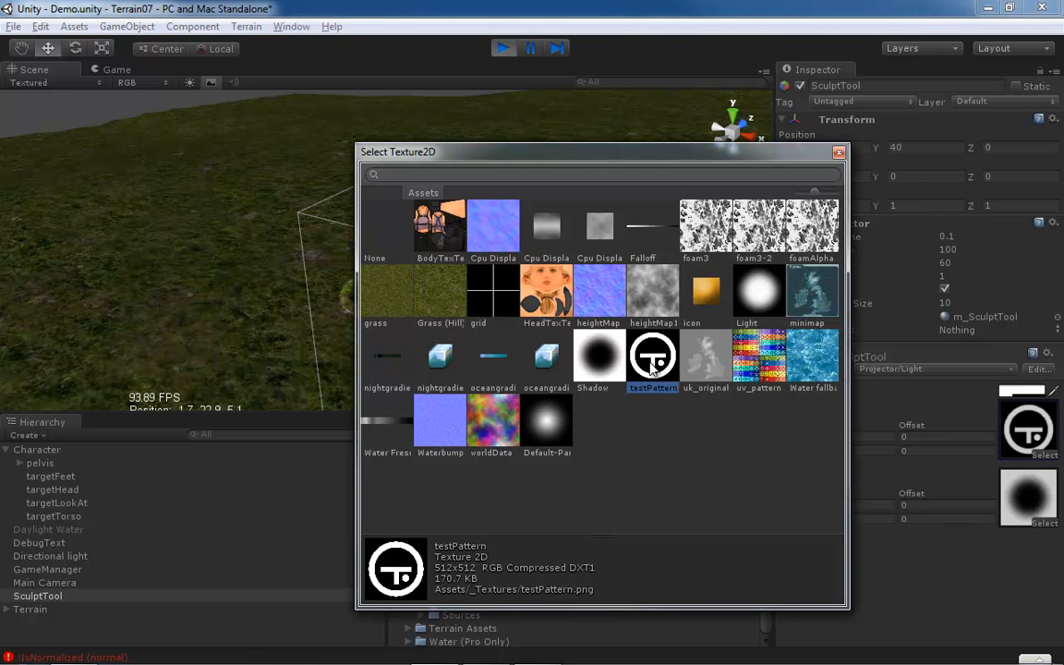
{"action": "left_click", "coordinate": [1048, 526]}
{"action": "left_click", "coordinate": [1049, 527]}
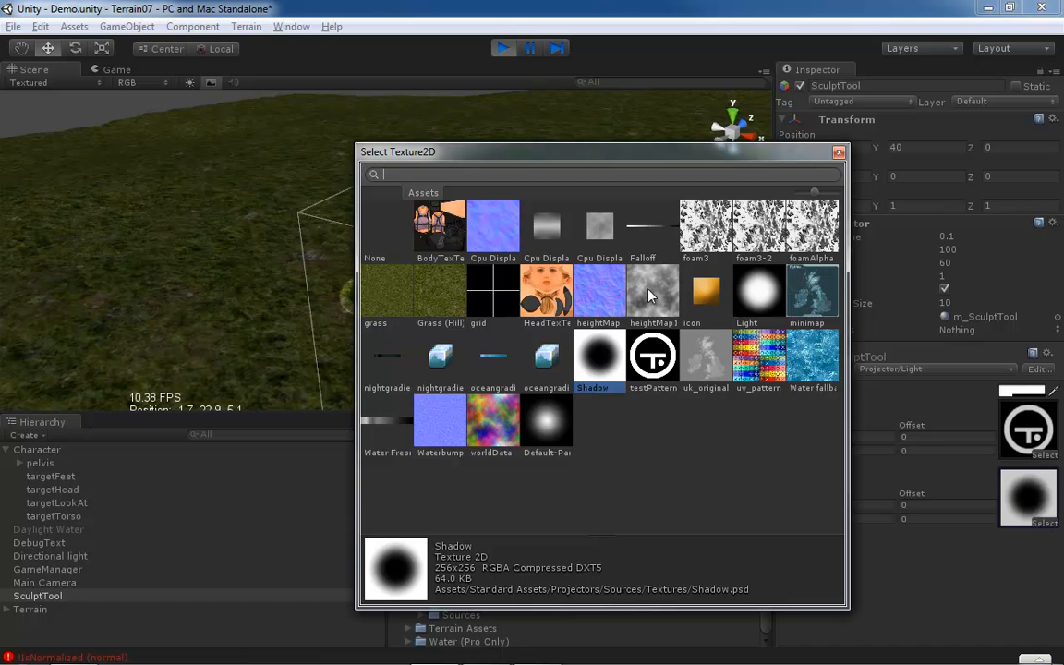
{"action": "left_click", "coordinate": [643, 232]}
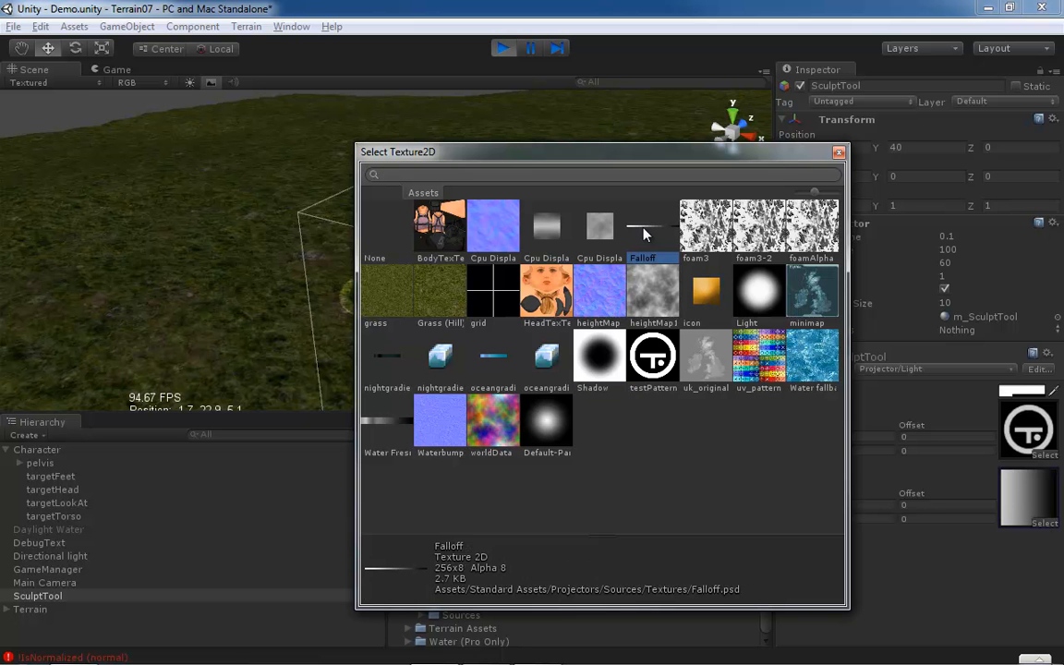
{"action": "left_click", "coordinate": [838, 153]}
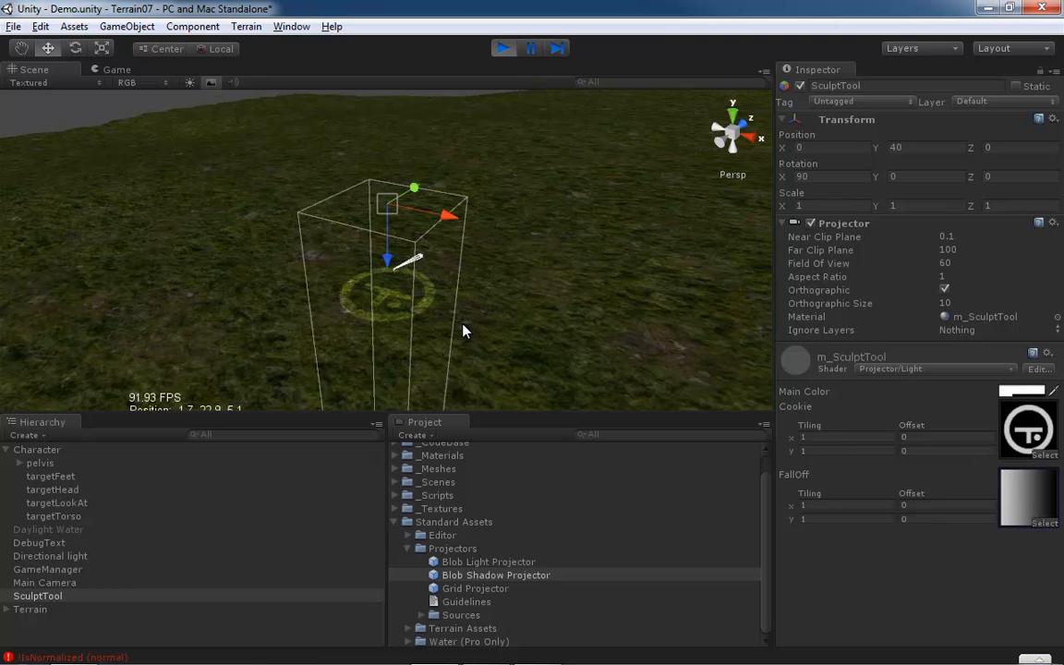
Examine the pattern projected onto the terrain from several angles and distances in the Scene view
{"action": "left_click_drag", "start_coordinate": [465, 330], "coordinate": [289, 276], "text": "alt"}
{"action": "scroll", "coordinate": [379, 302], "scroll_direction": "up", "scroll_amount": 5}
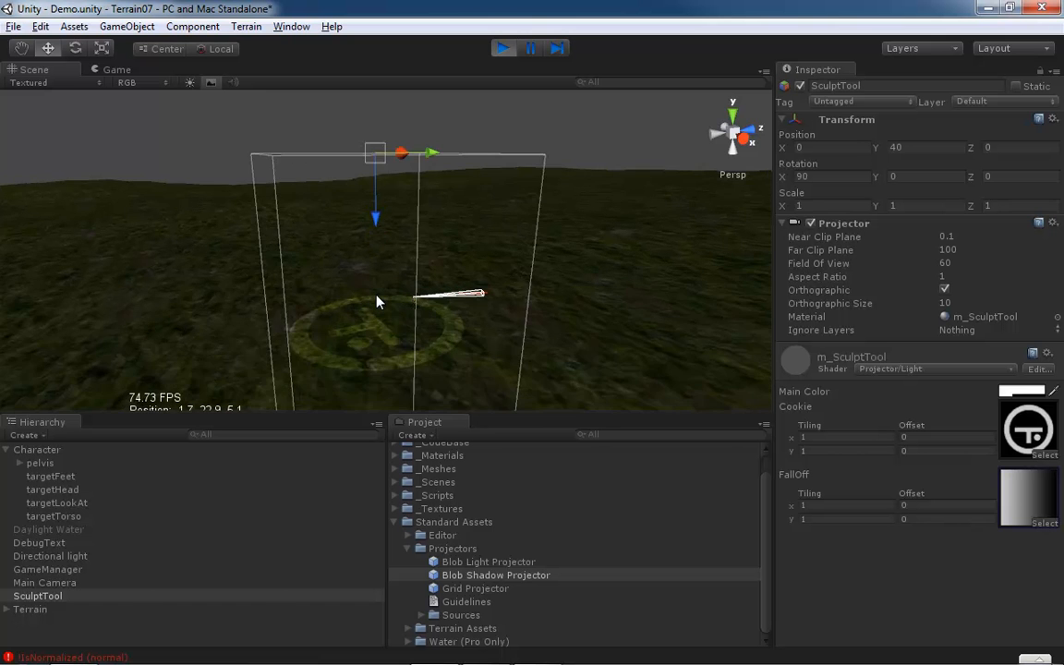
{"action": "left_click_drag", "start_coordinate": [375, 302], "coordinate": [499, 335], "text": "alt"}
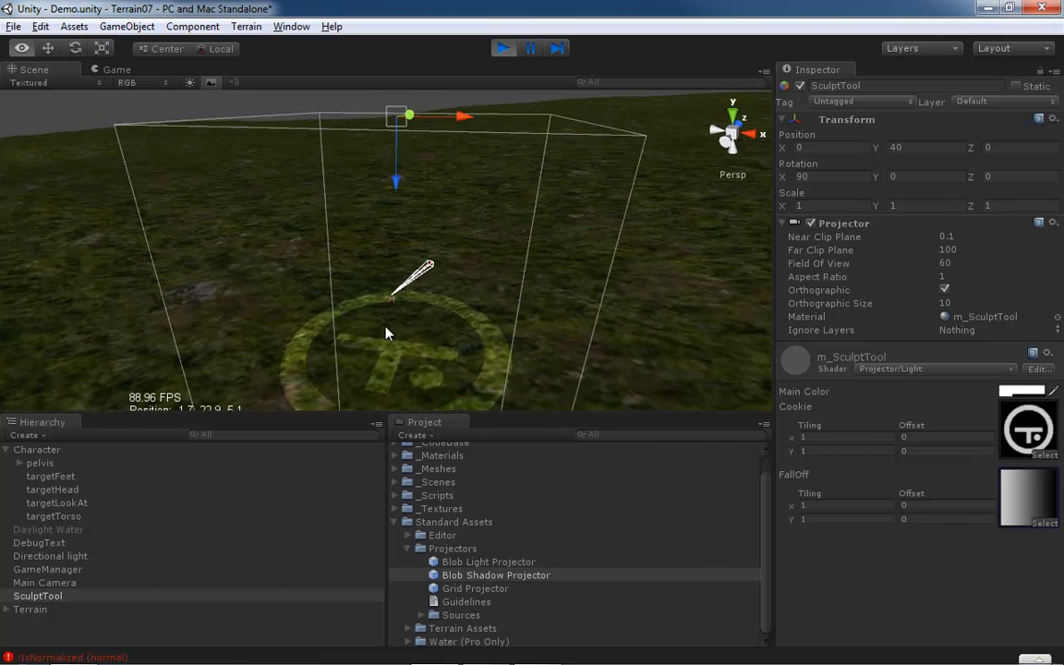
{"action": "scroll", "coordinate": [386, 328], "scroll_direction": "down", "scroll_amount": 2, "text": "alt"}
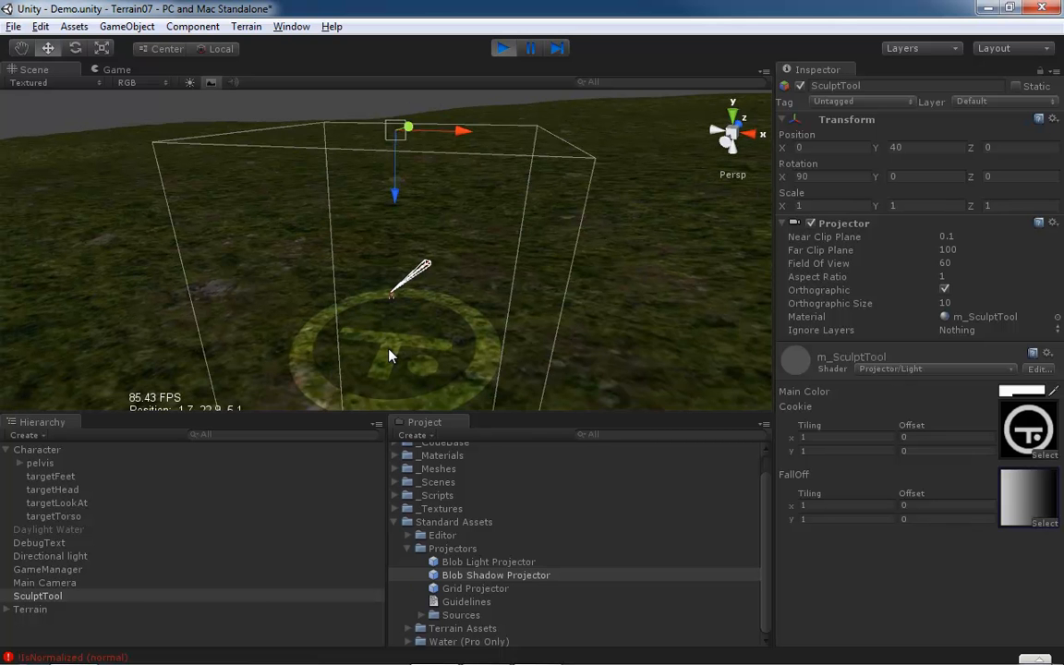
{"action": "key", "text": "alt"}
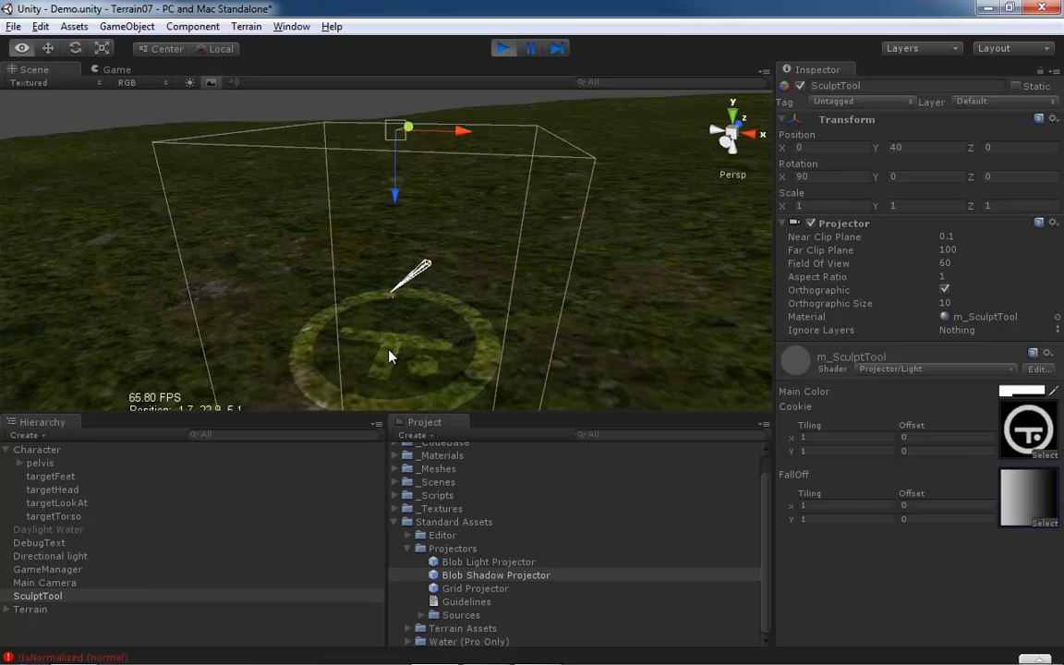
{"action": "scroll", "coordinate": [392, 351], "scroll_direction": "up", "scroll_amount": 4}
{"action": "left_click_drag", "start_coordinate": [353, 307], "coordinate": [399, 335], "text": "alt"}
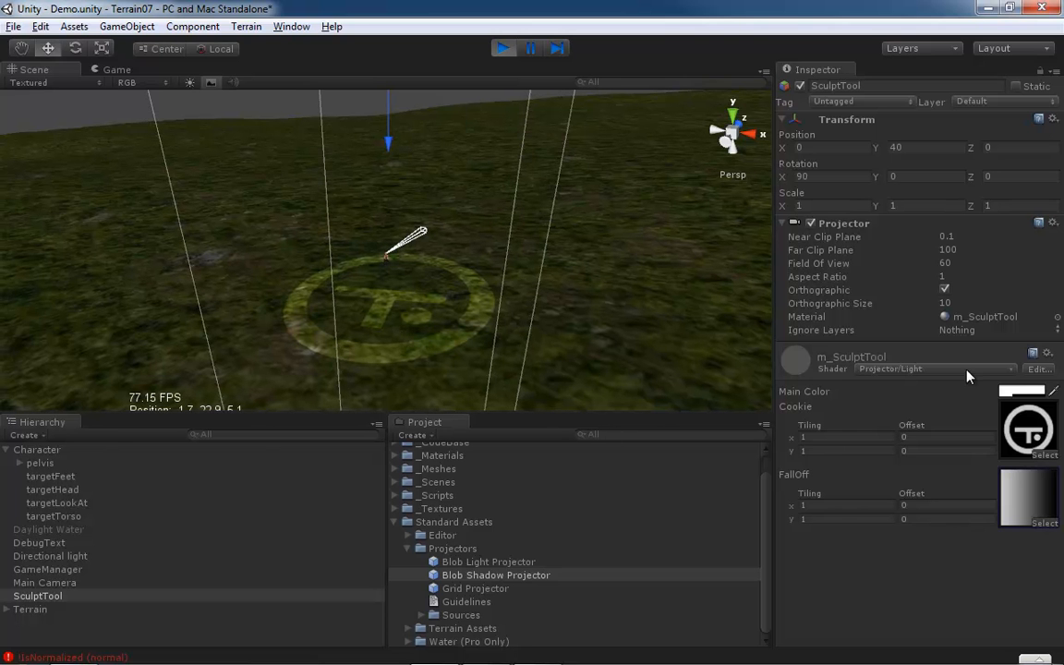
Set the m_SculptTool material's Main Color to bright red with an alpha of 255
{"action": "left_click", "coordinate": [1022, 390]}
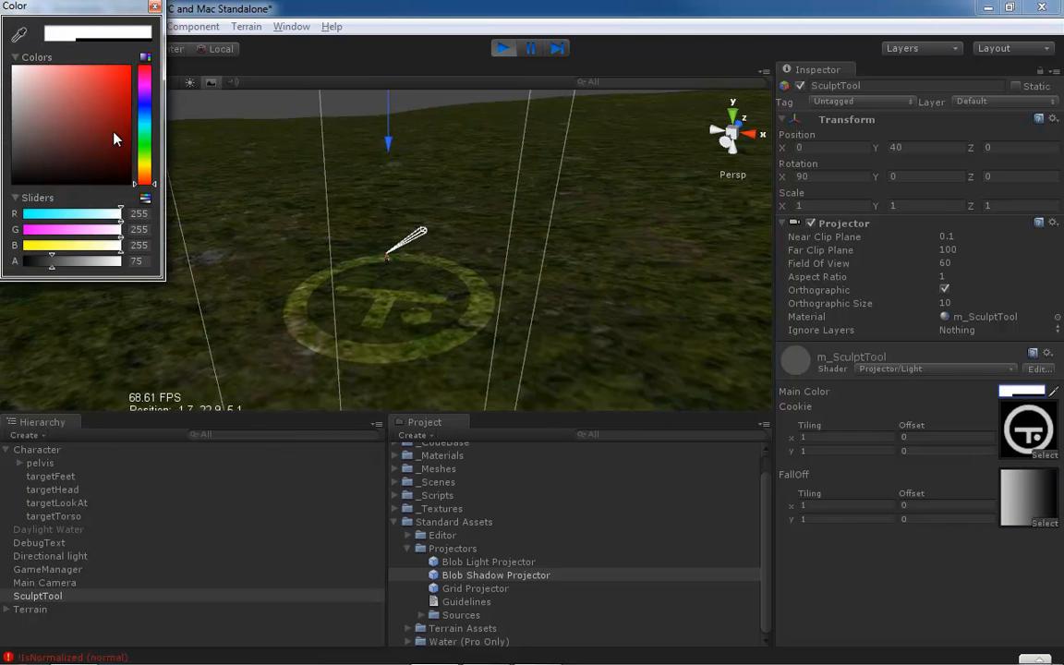
{"action": "mouse_move", "coordinate": [105, 118]}
{"action": "left_mouse_down"}
{"action": "mouse_move", "coordinate": [128, 104]}
{"action": "mouse_move", "coordinate": [109, 102]}
{"action": "mouse_move", "coordinate": [135, 81]}
{"action": "left_mouse_up"}
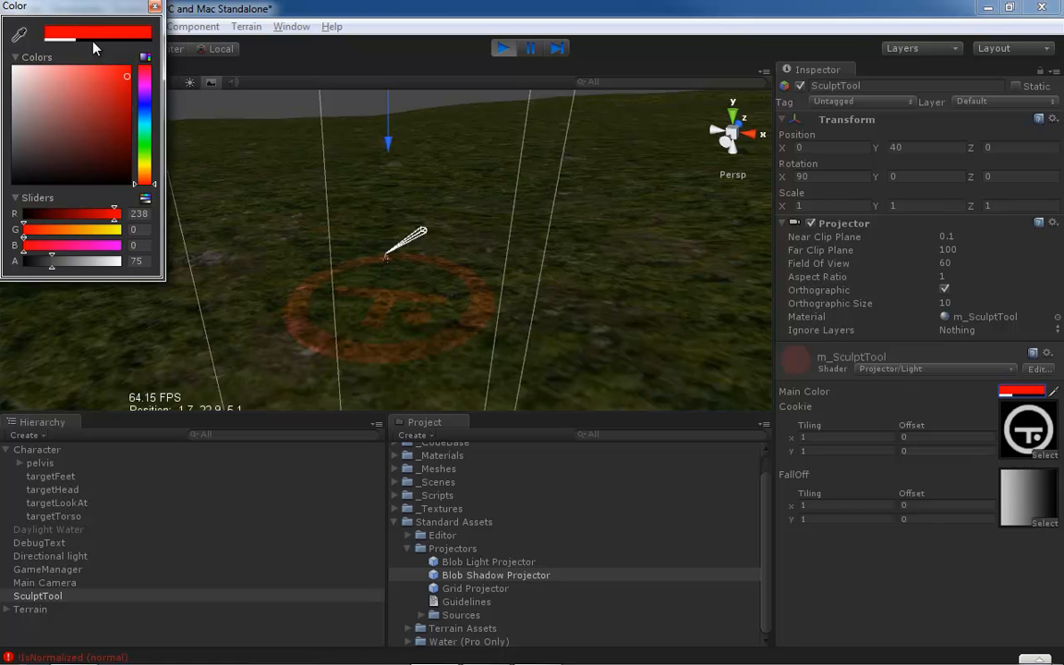
{"action": "left_click_drag", "start_coordinate": [52, 261], "coordinate": [134, 264]}
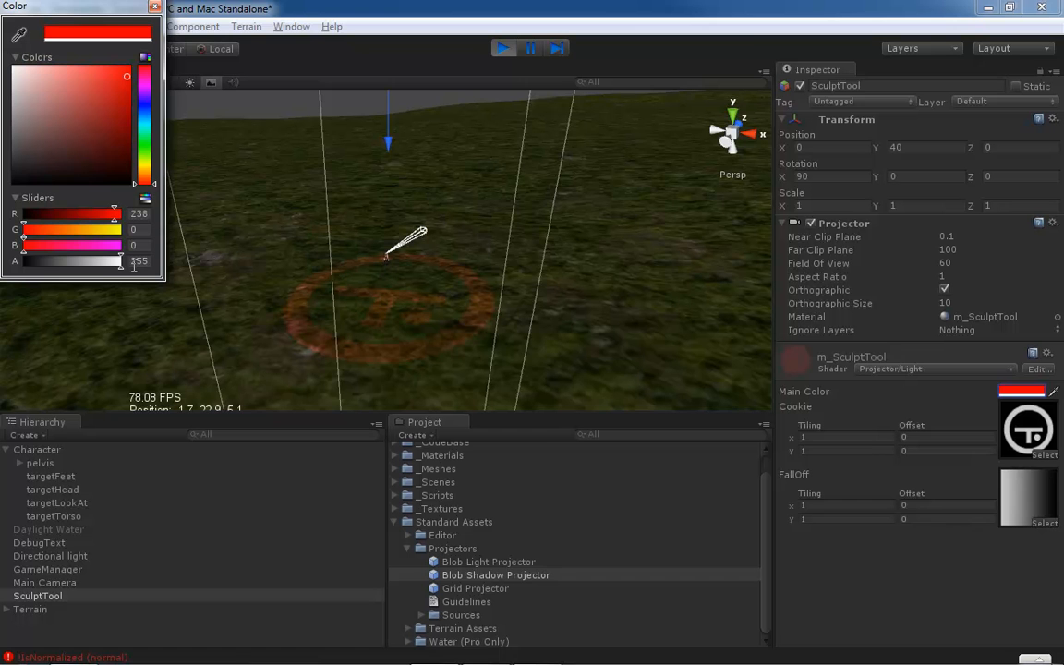
{"action": "left_click", "coordinate": [128, 67]}
{"action": "left_click", "coordinate": [153, 8]}
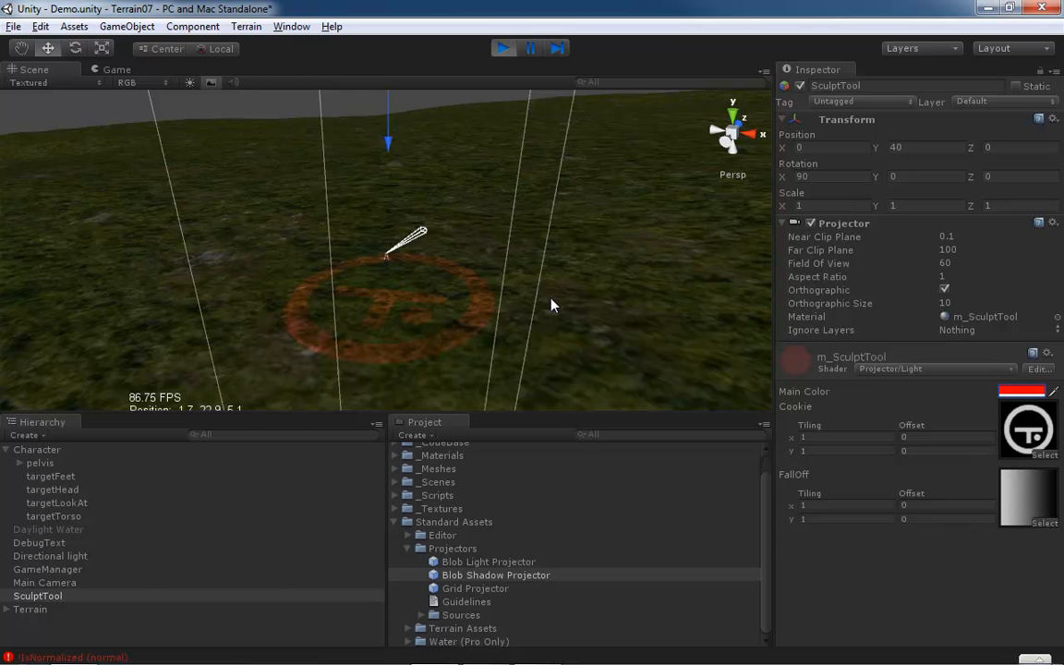
Switch the m_SculptTool material's shader to Projector/Multiply
{"action": "left_click_drag", "start_coordinate": [553, 307], "coordinate": [478, 305], "text": "alt"}
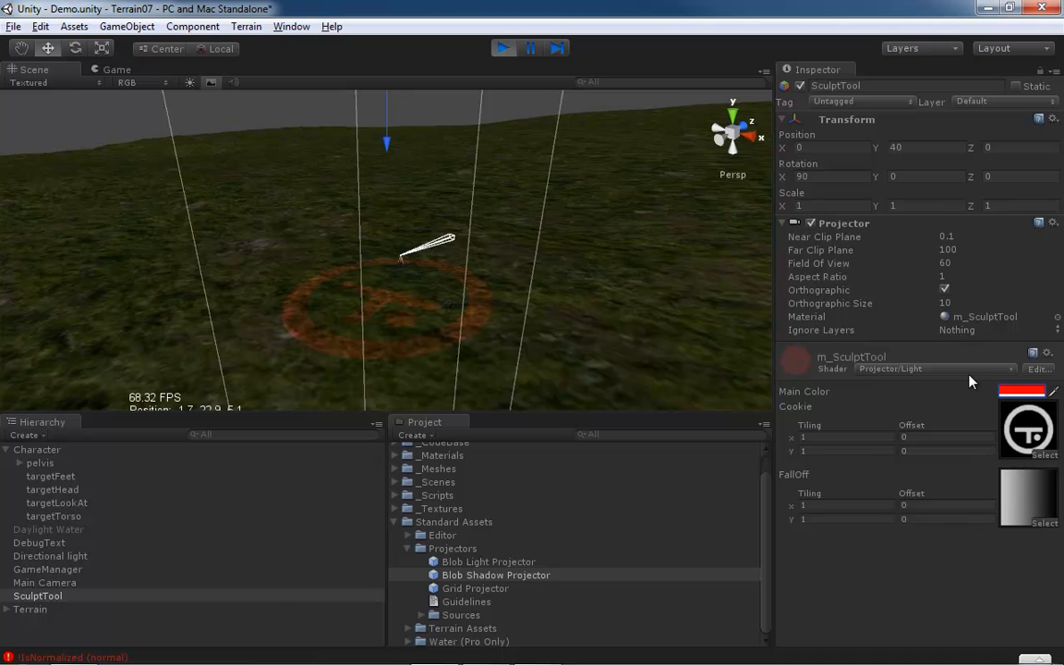
{"action": "left_click", "coordinate": [1010, 373]}
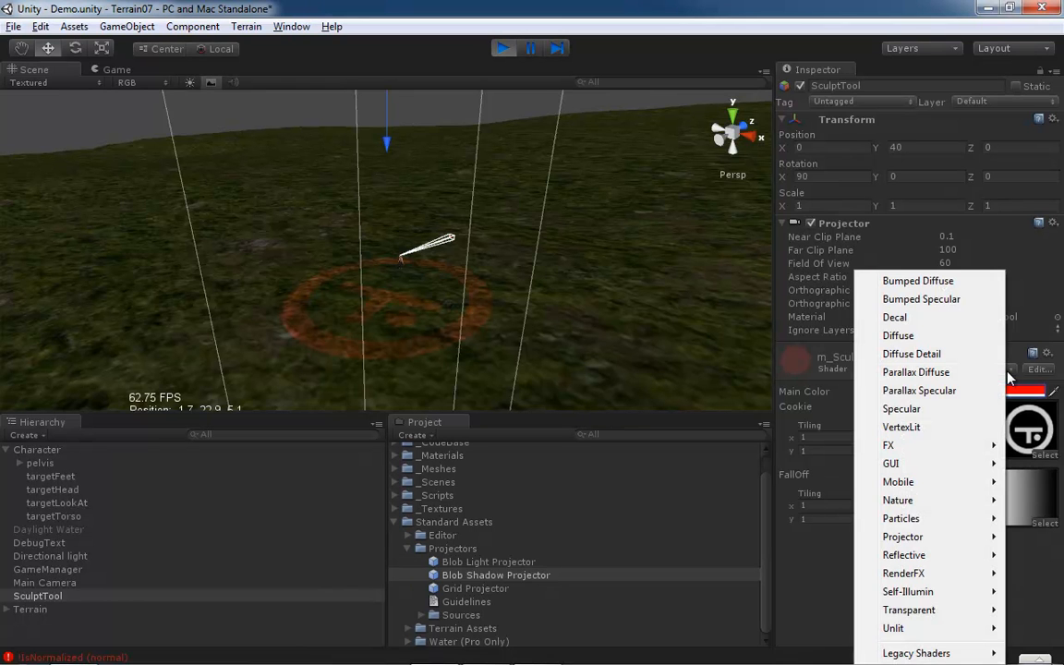
{"action": "mouse_move", "coordinate": [921, 540]}
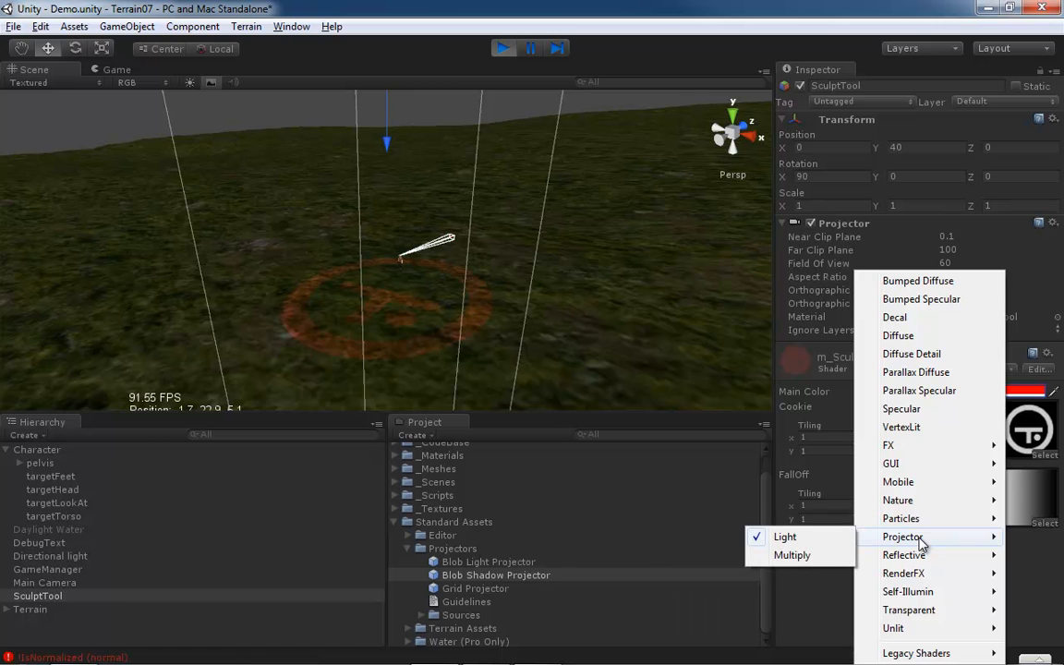
{"action": "left_click", "coordinate": [805, 557]}
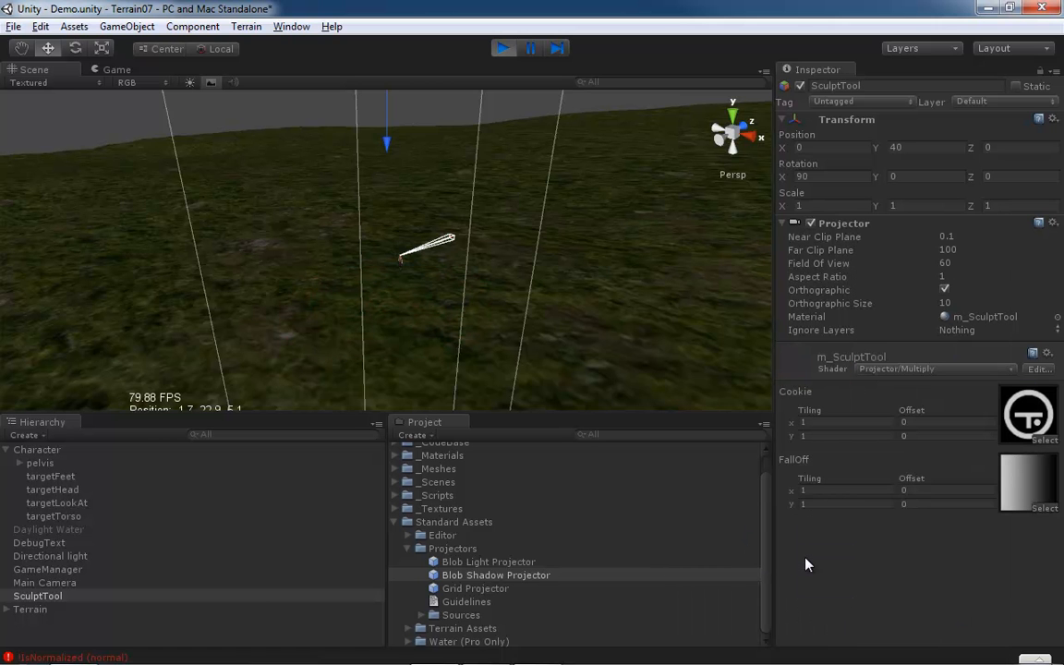
Assign the Shadow texture as the m_SculptTool material's Cookie
{"action": "scroll", "coordinate": [597, 269], "scroll_direction": "up", "scroll_amount": 4}
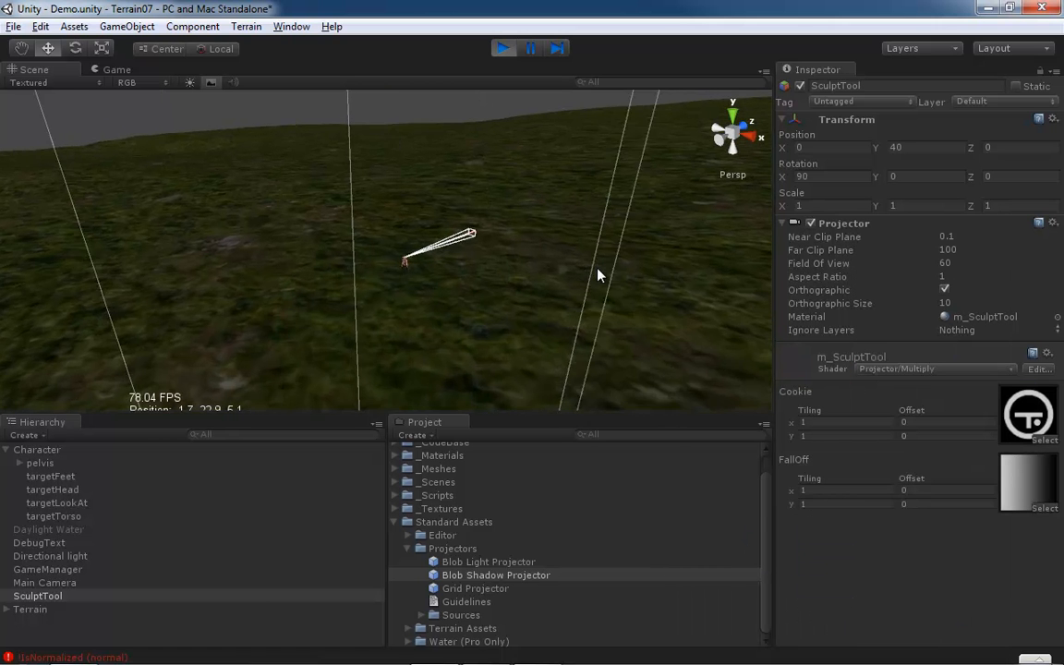
{"action": "left_click_drag", "start_coordinate": [360, 275], "coordinate": [383, 309], "text": "alt"}
{"action": "scroll", "coordinate": [386, 290], "scroll_direction": "down", "scroll_amount": 5}
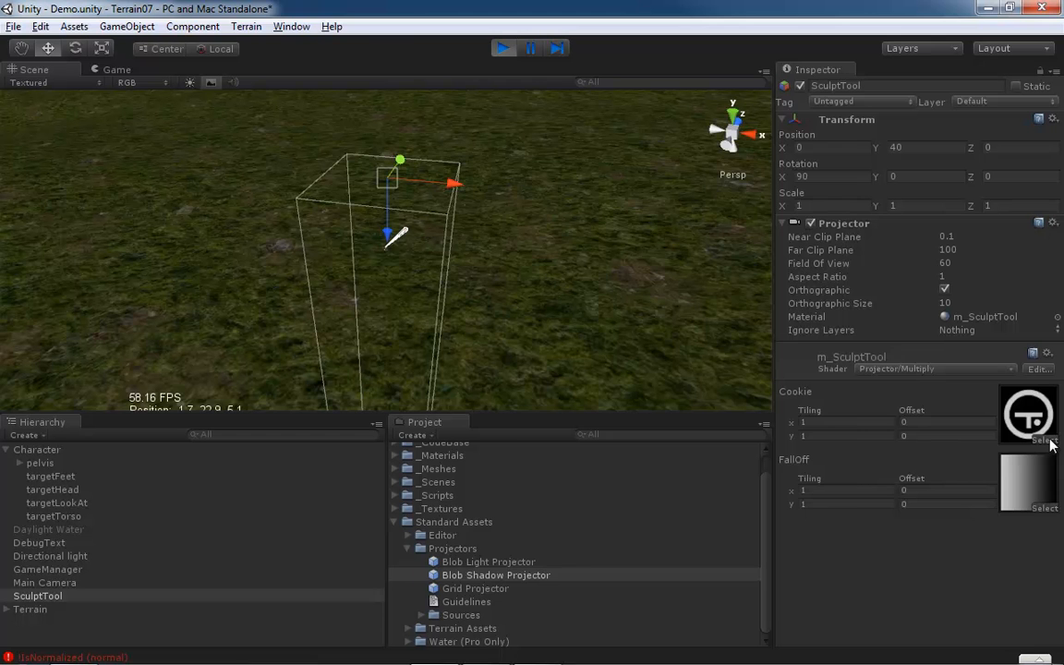
{"action": "left_click", "coordinate": [1045, 440]}
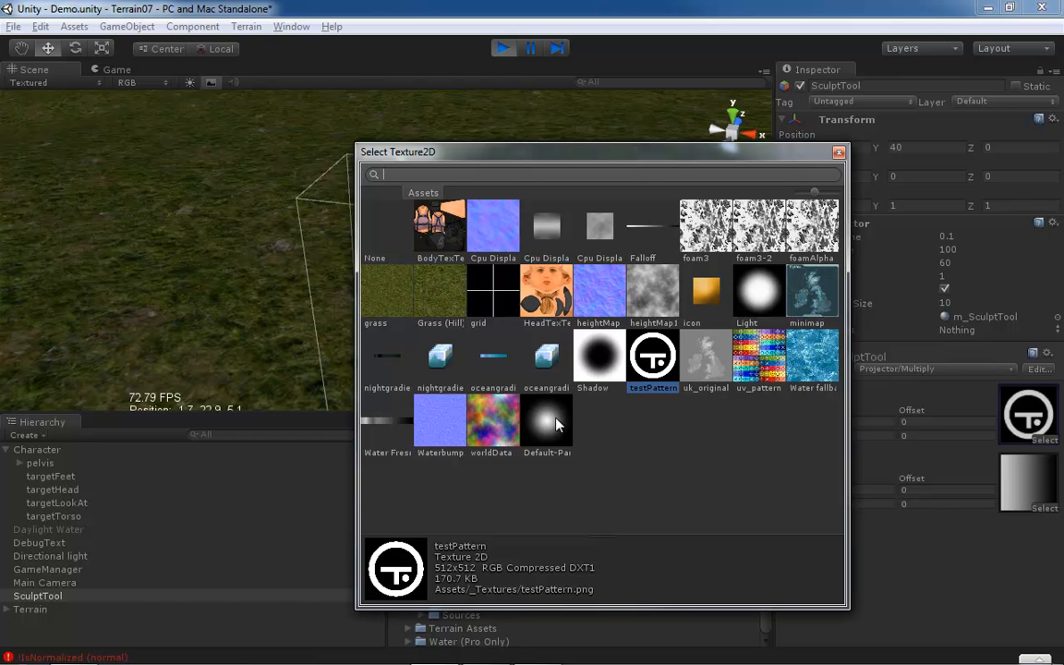
{"action": "left_click", "coordinate": [605, 351]}
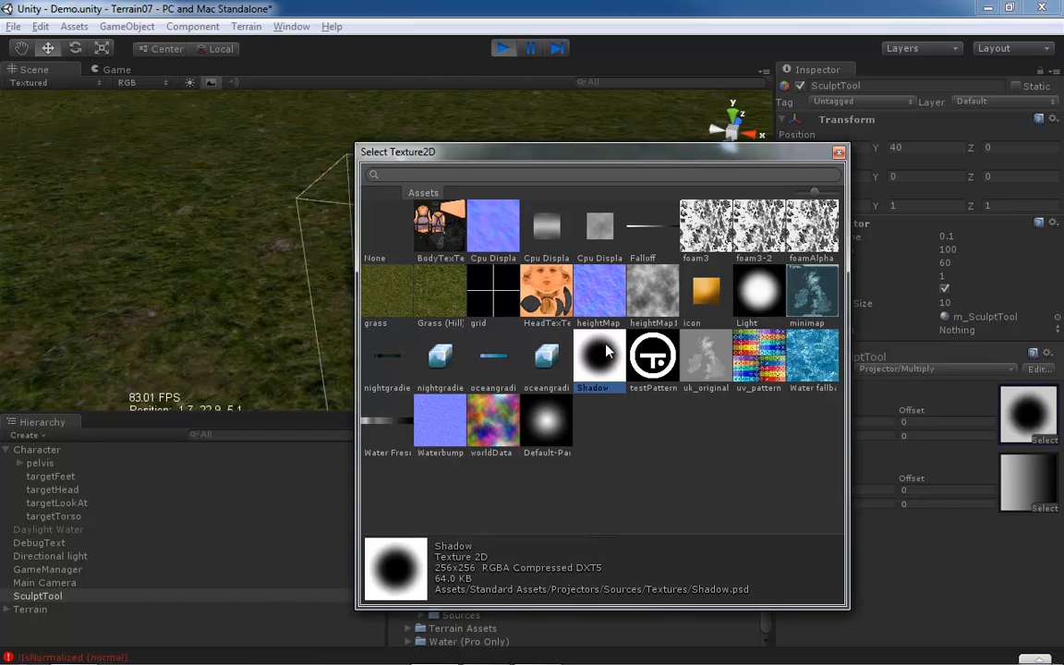
{"action": "left_click", "coordinate": [839, 151]}
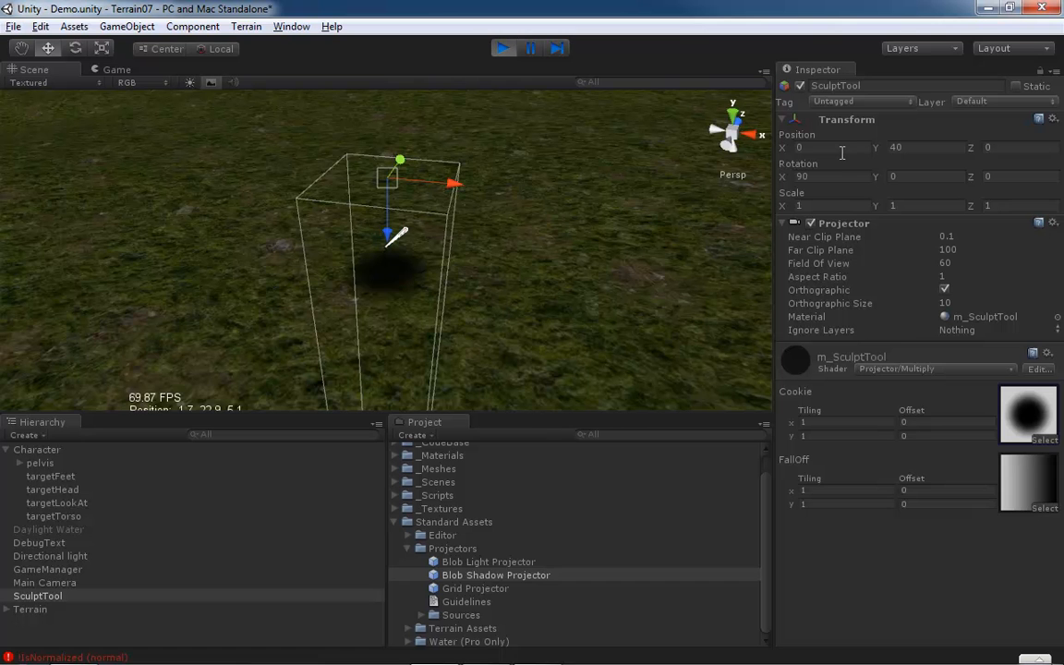